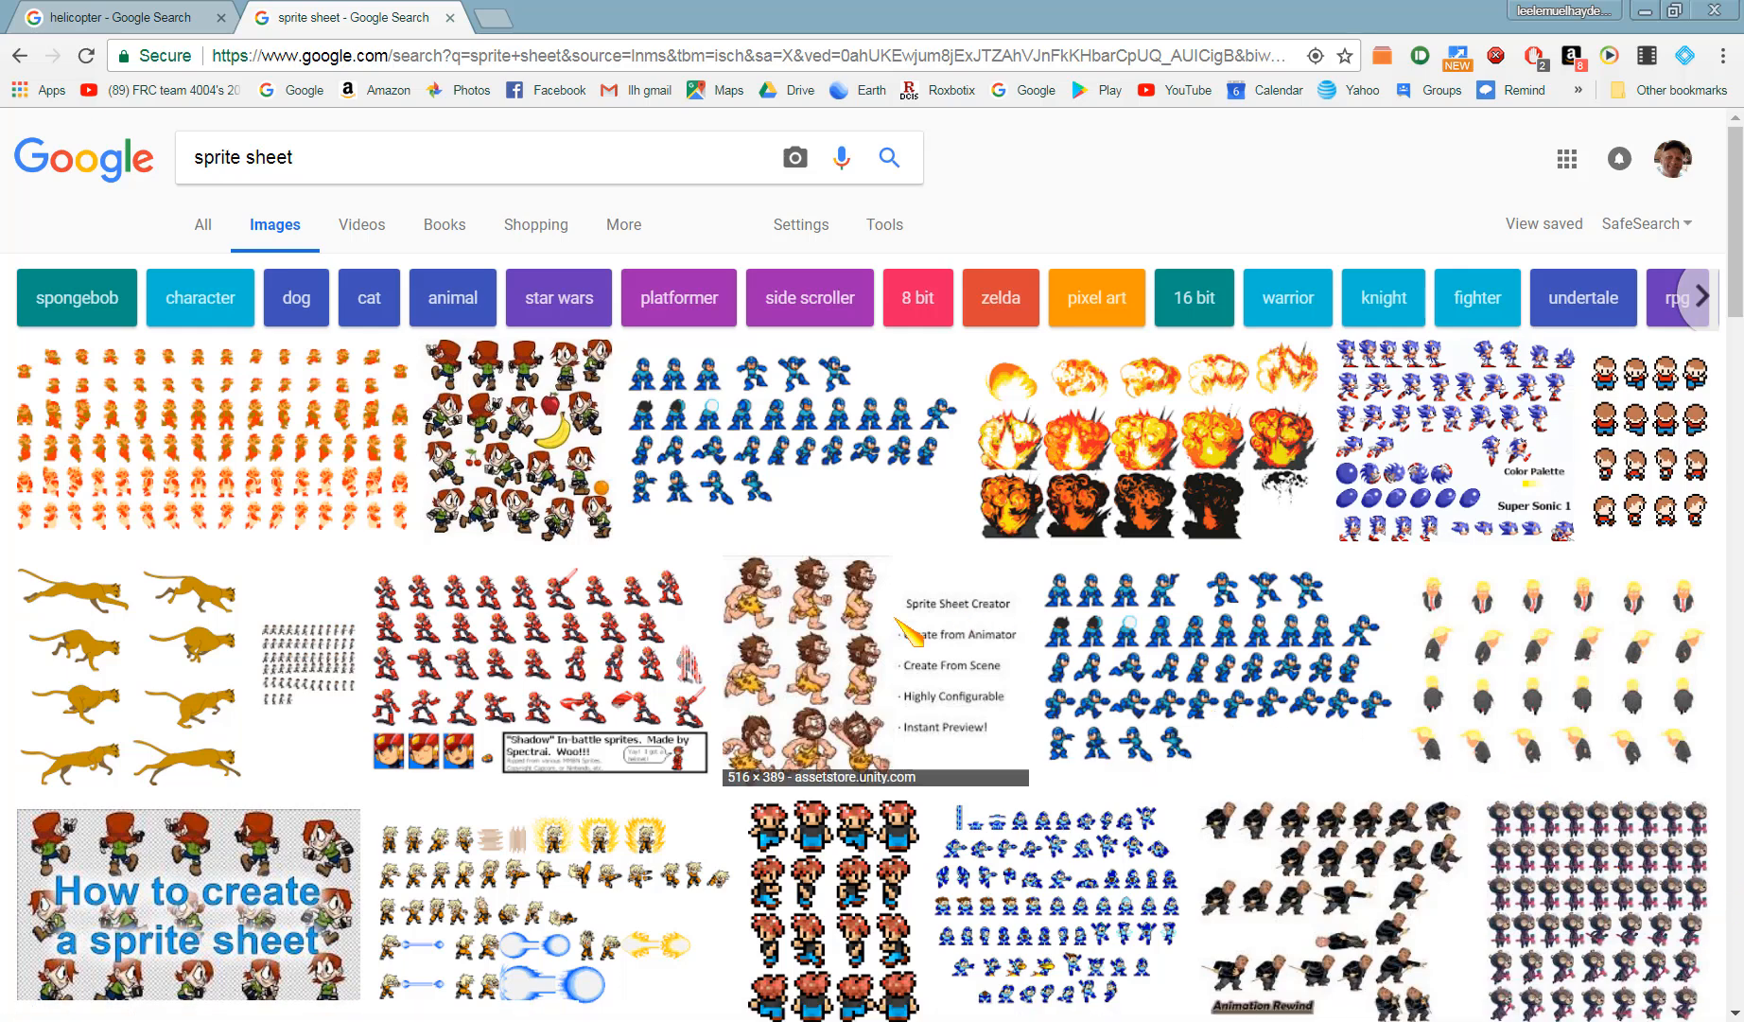
- Open the Sprite Sheet Creator caveman image from the sprite sheet image results at full size in a new tab
click(865, 653)
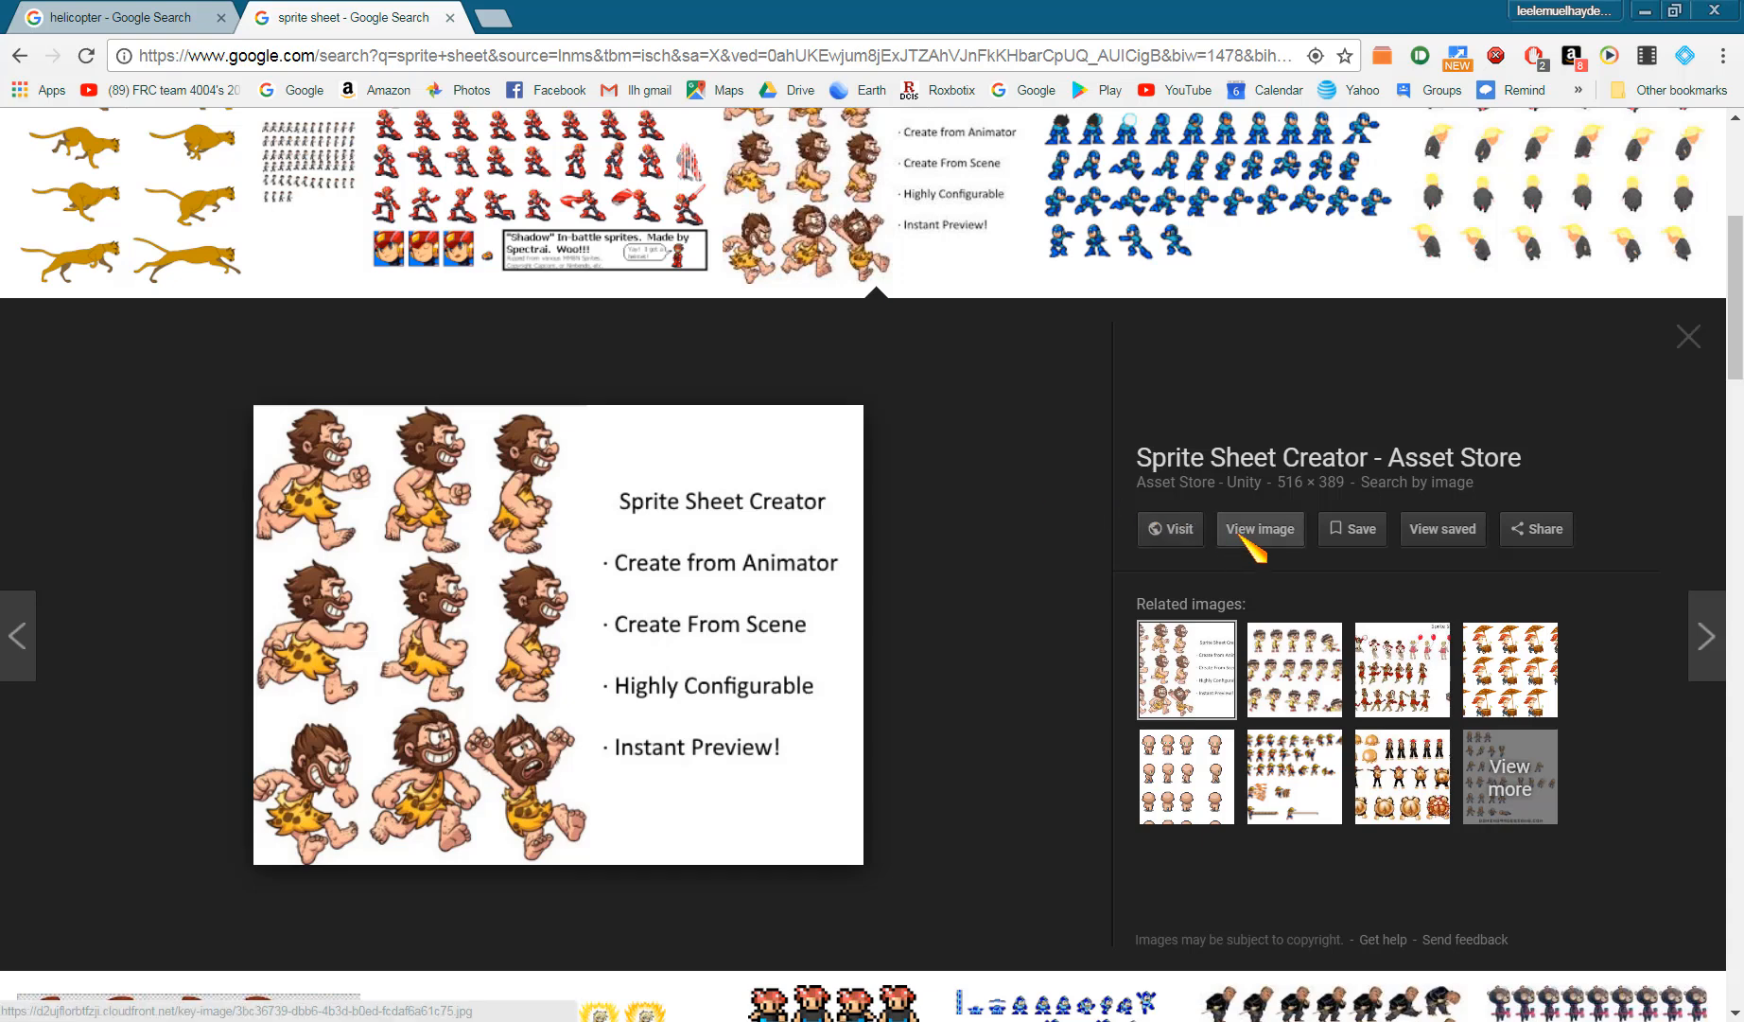
click(1241, 538)
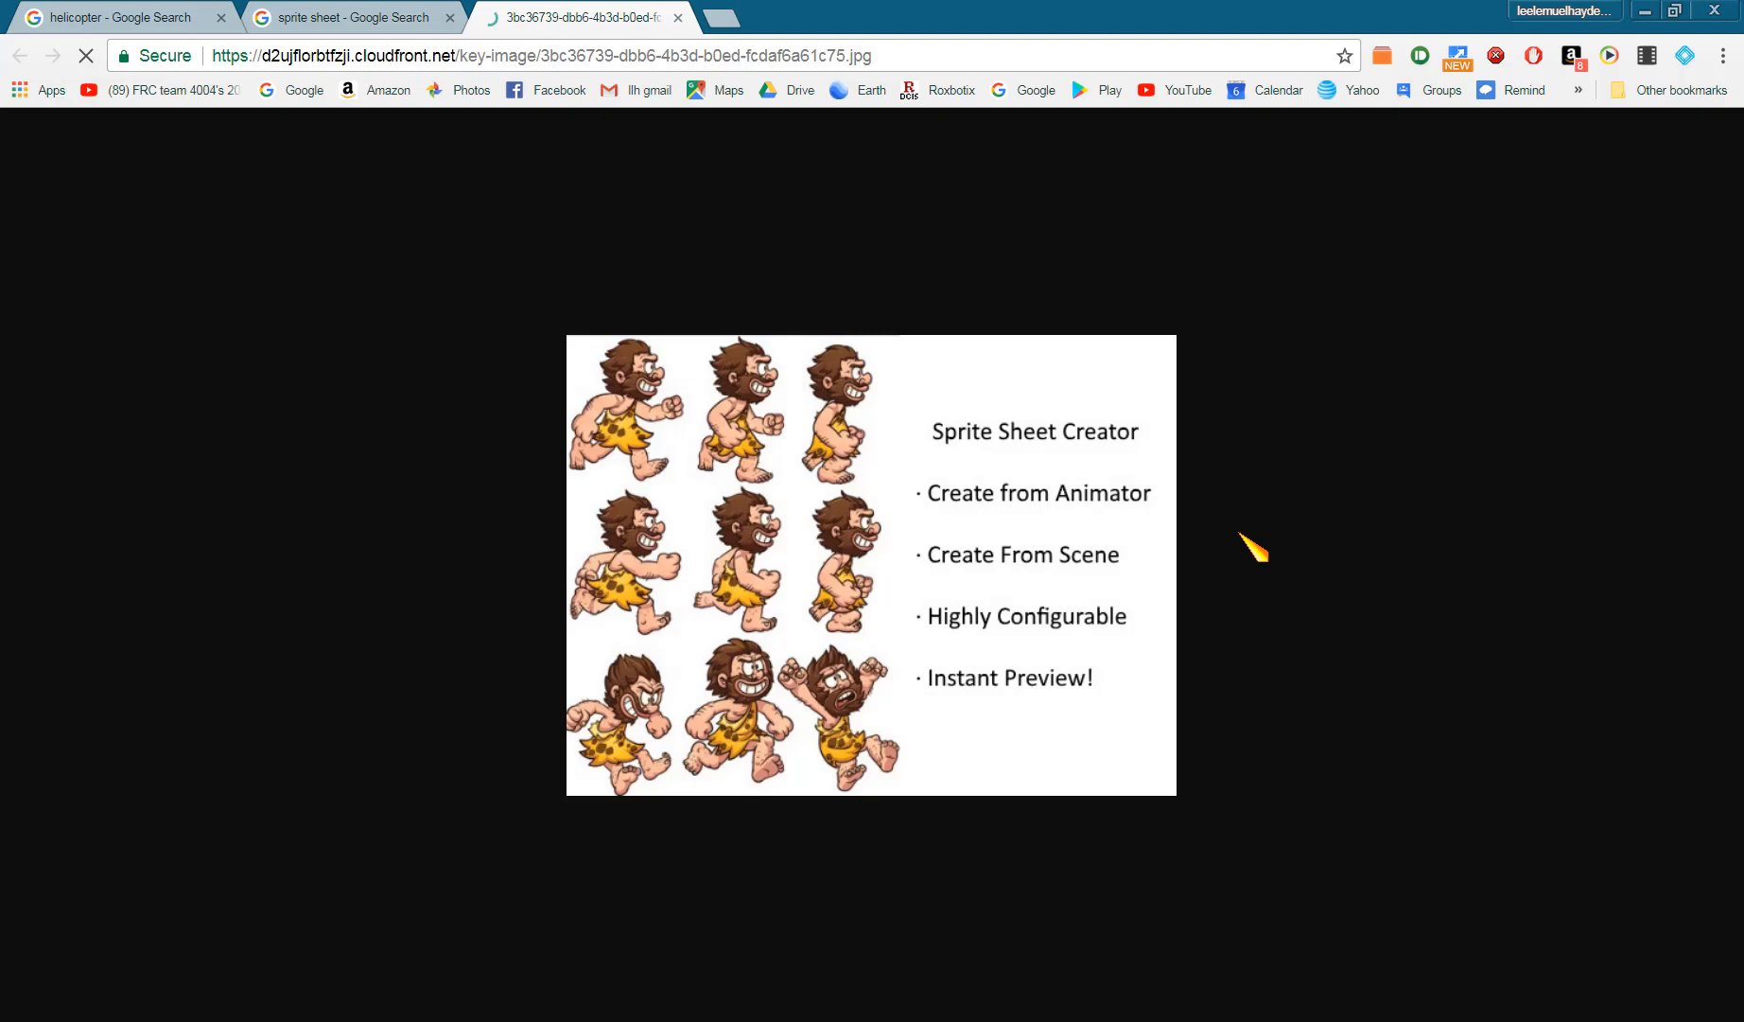
click(302, 17)
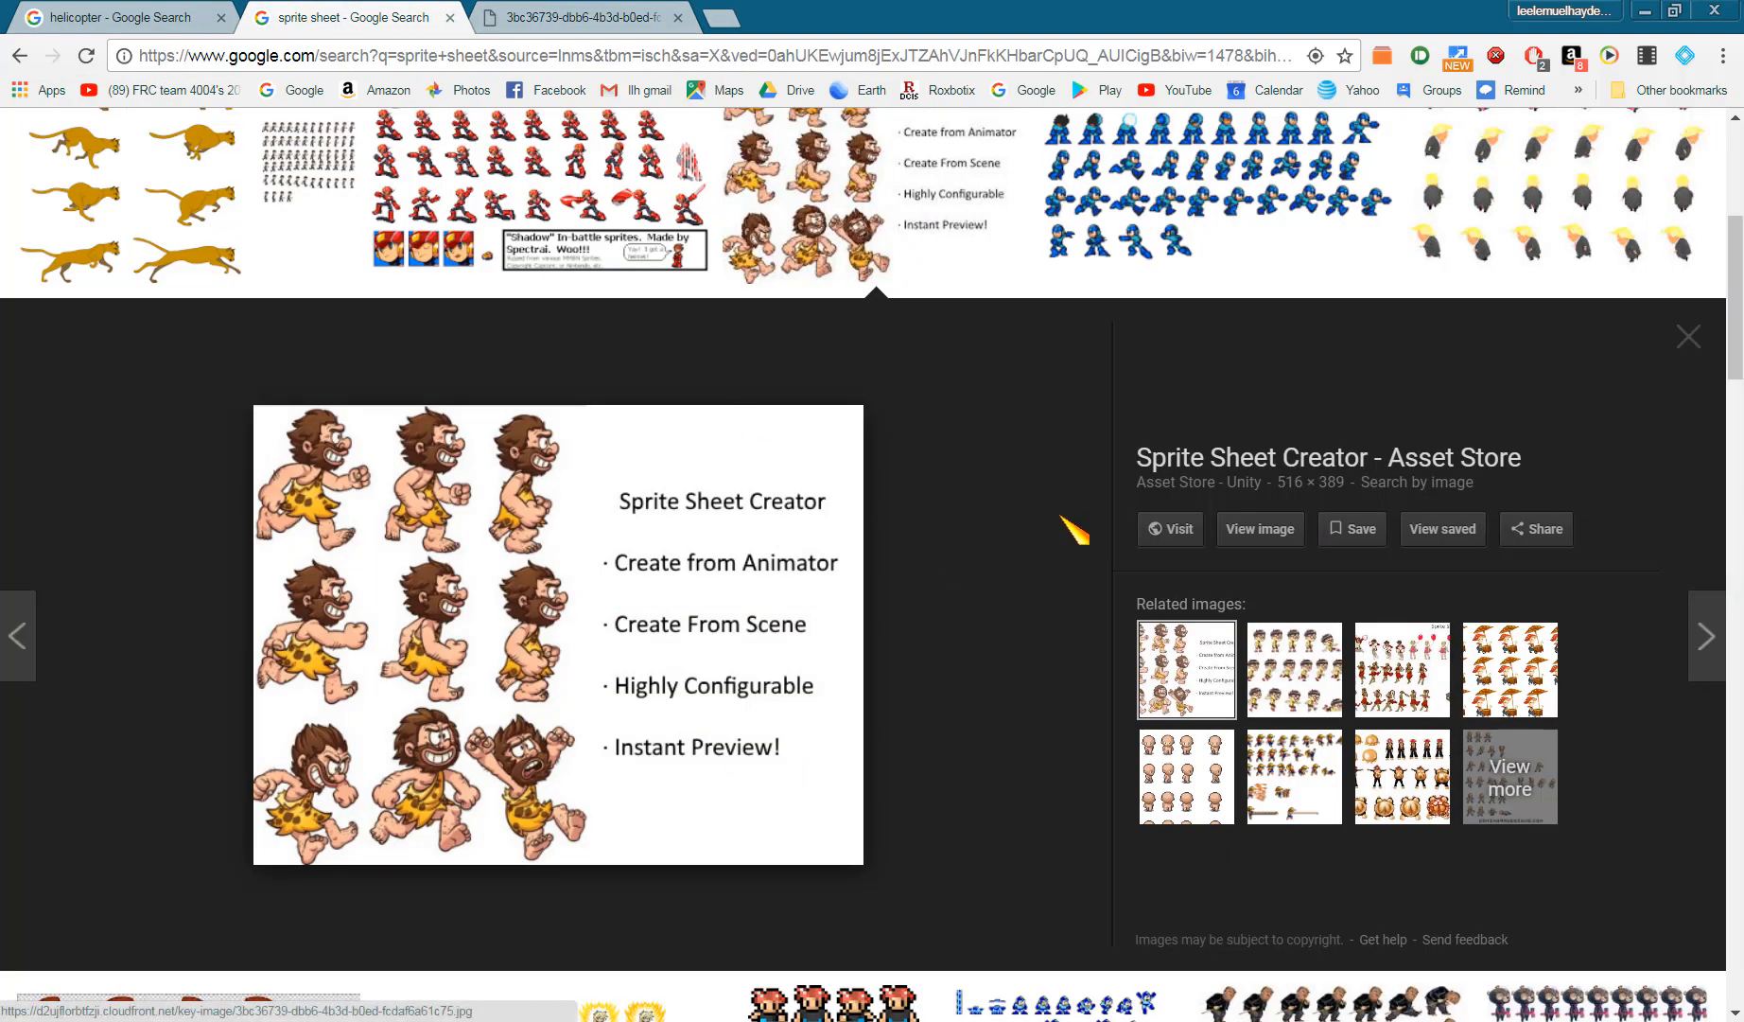
scroll(1071, 526, up, 3)
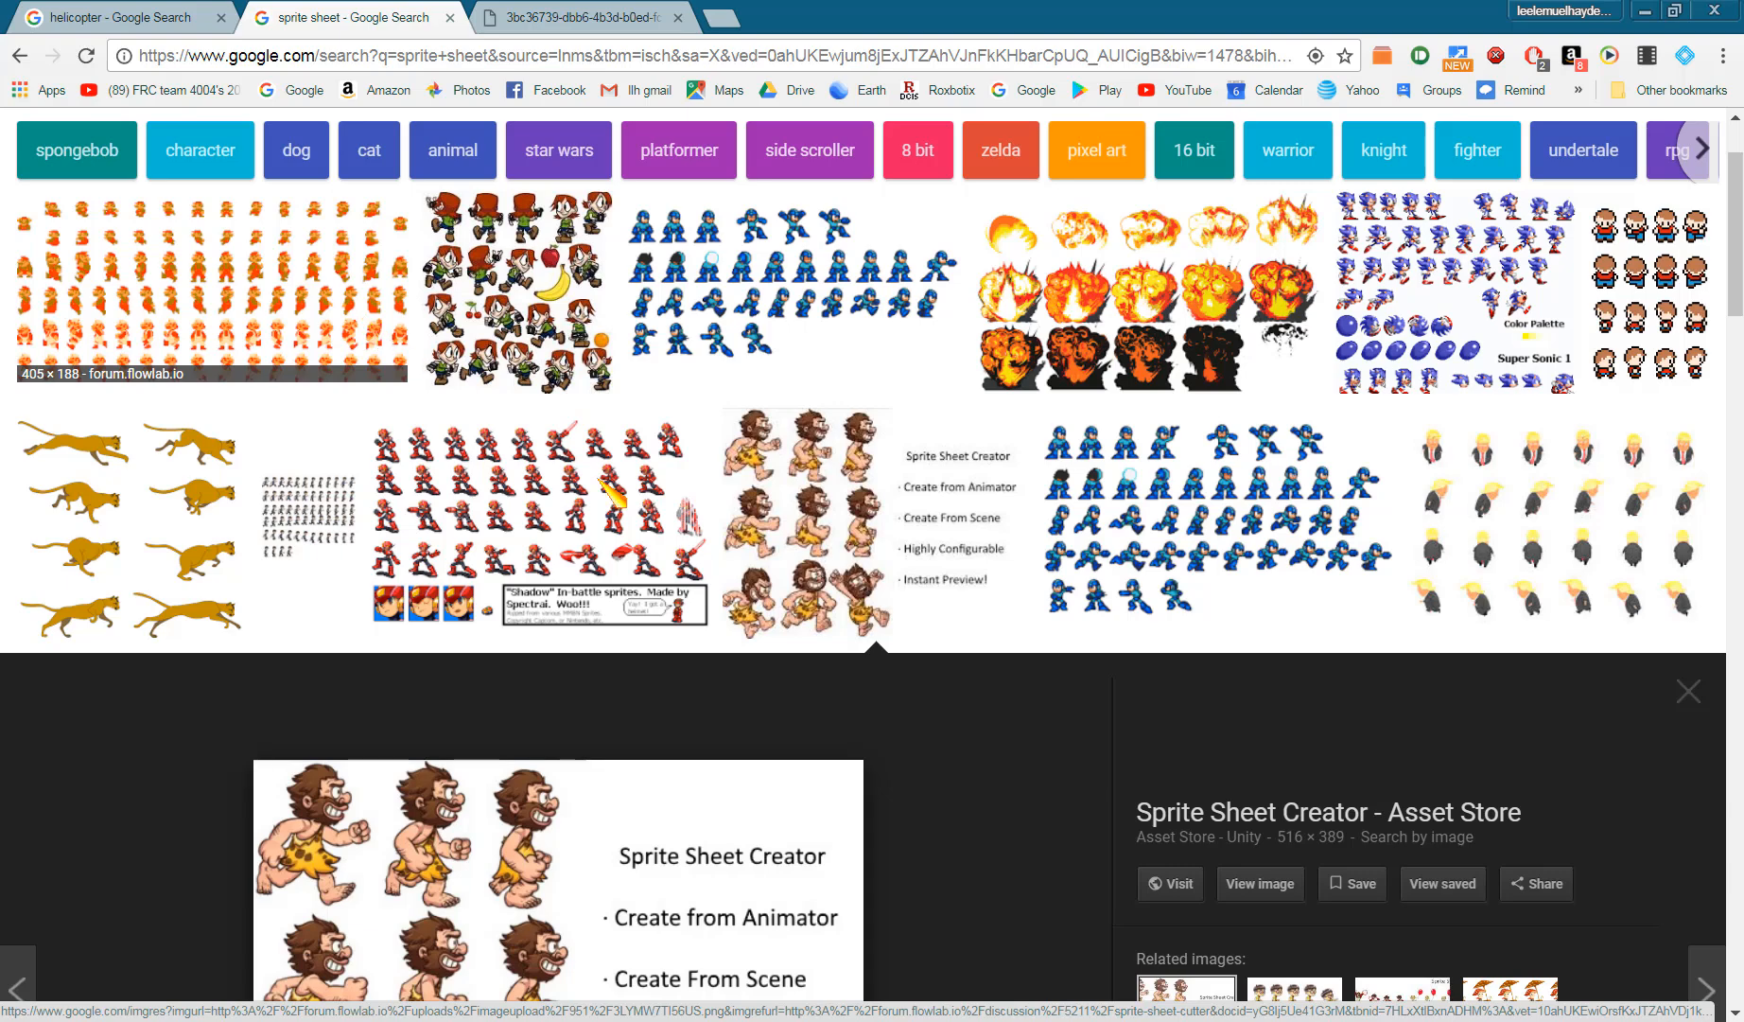
scroll(579, 747, down, 4)
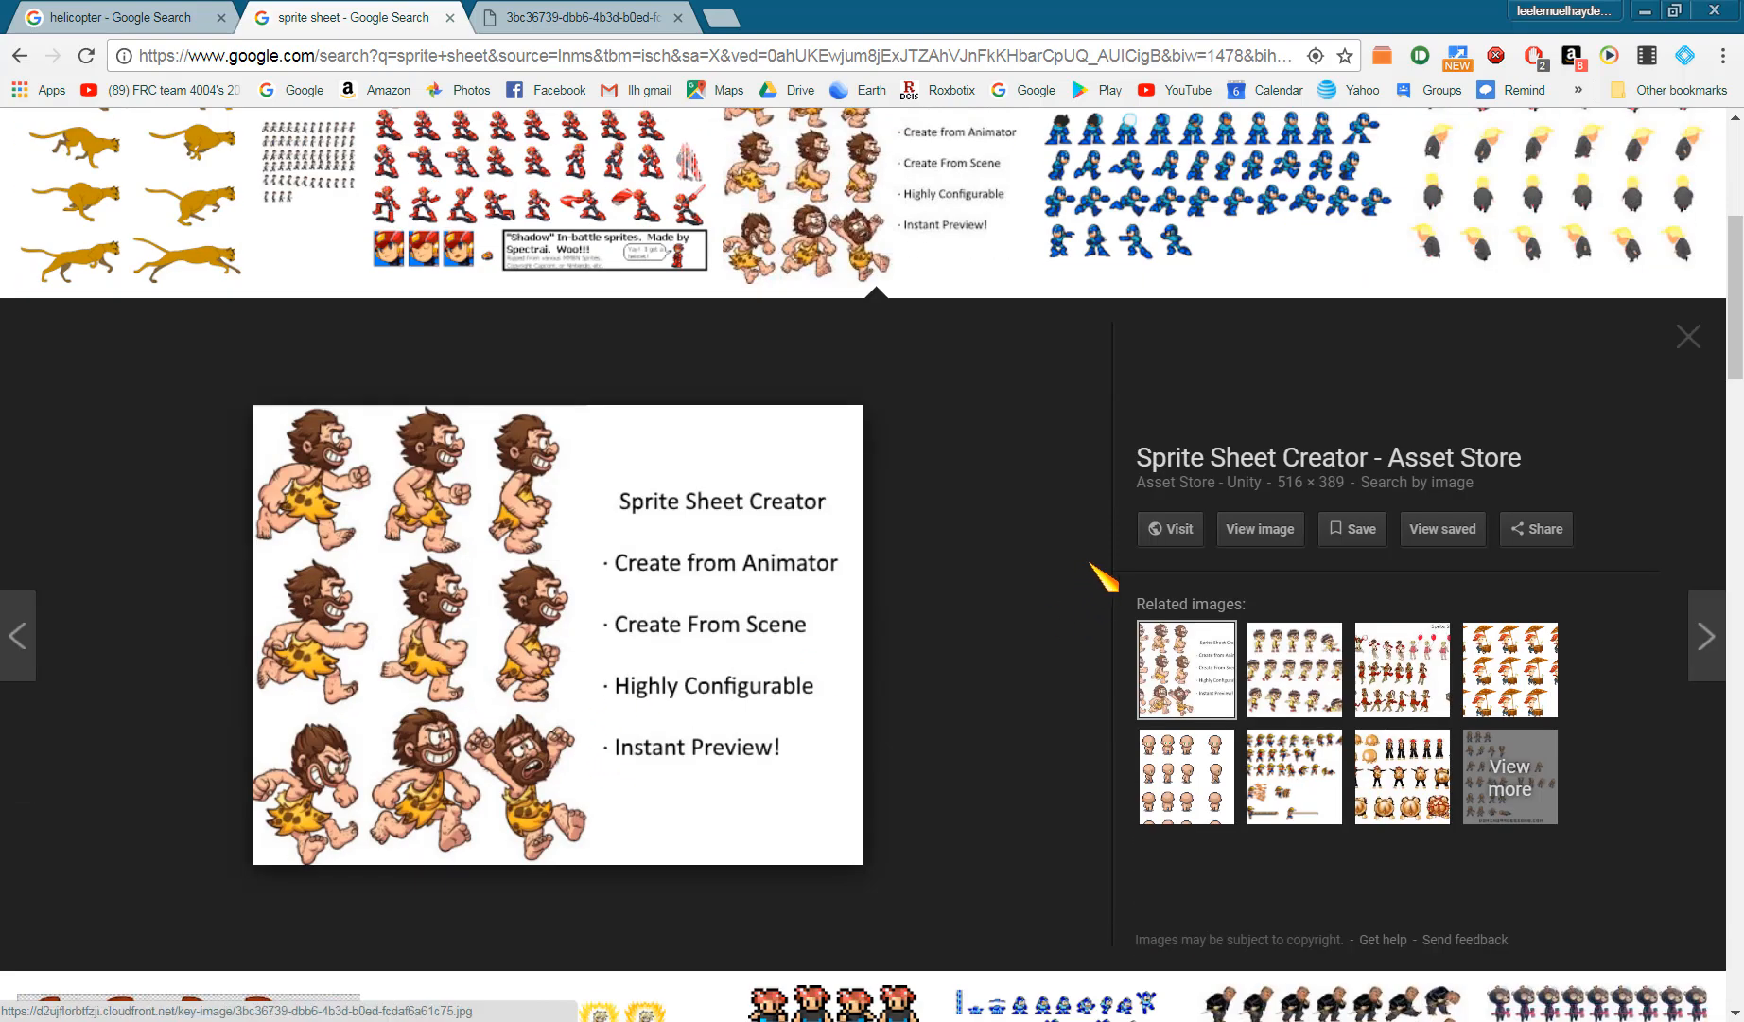
click(1268, 535)
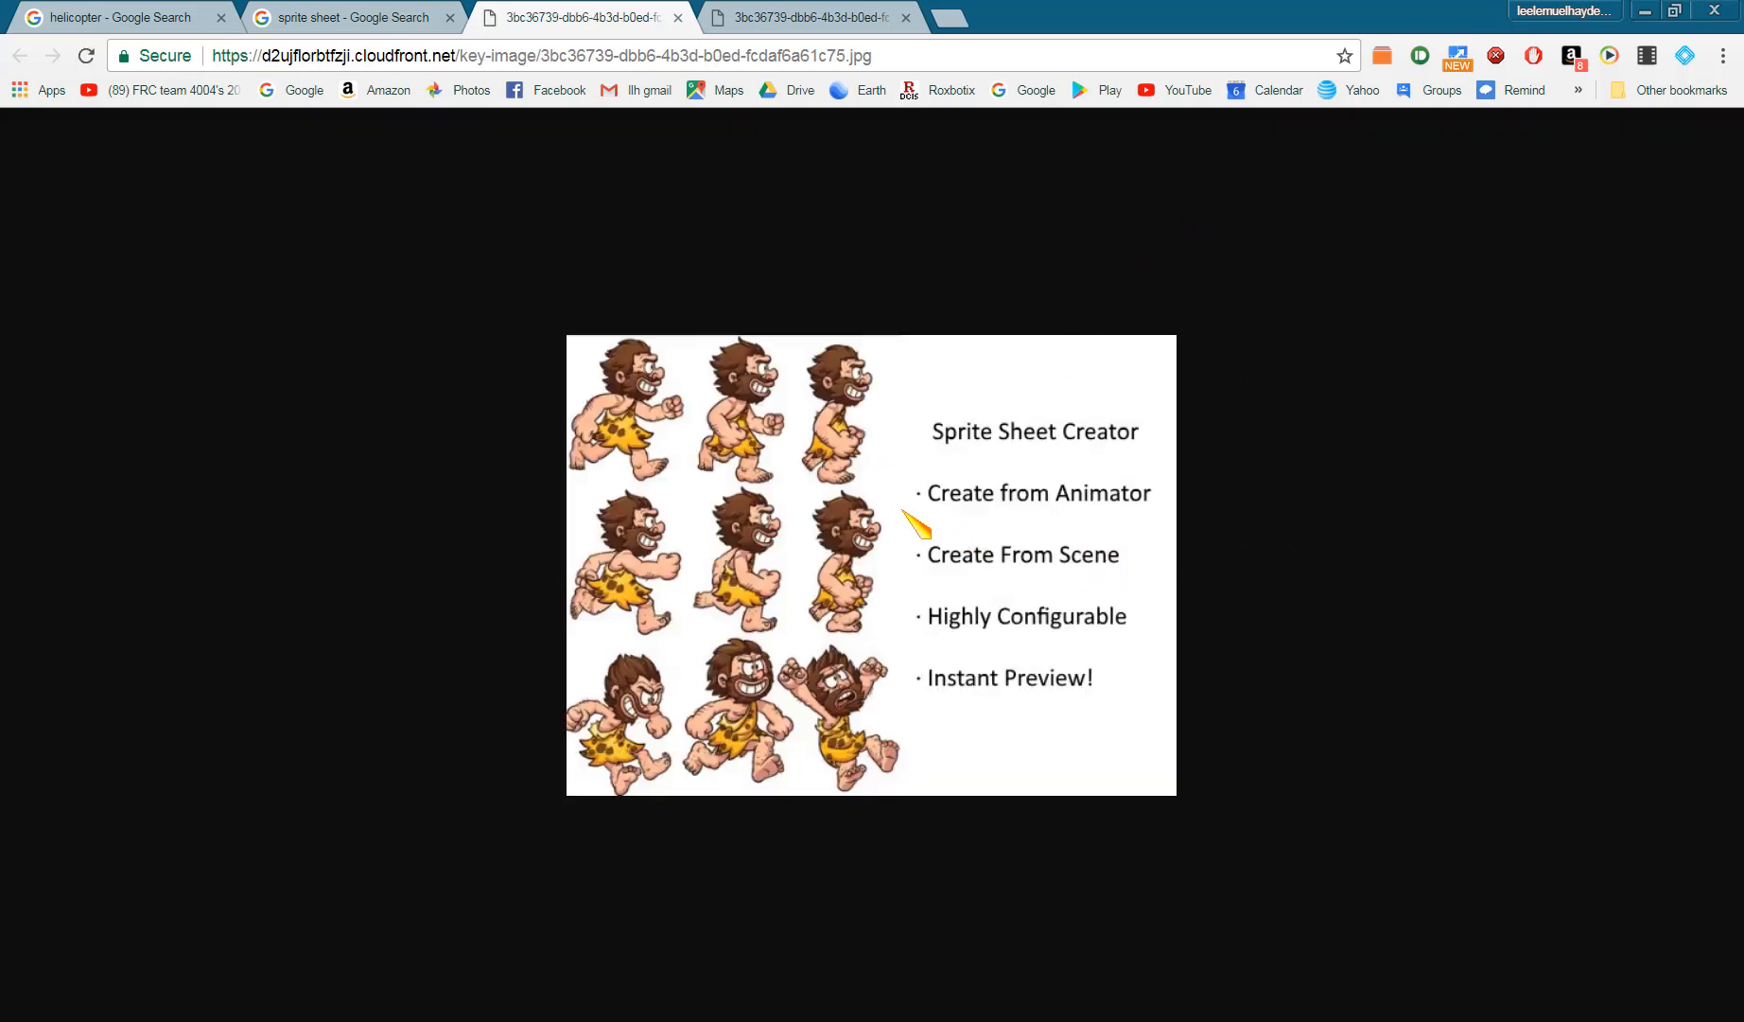
- Save the caveman sprite sheet image to the computer
right_click(827, 471)
click(910, 514)
click(1044, 689)
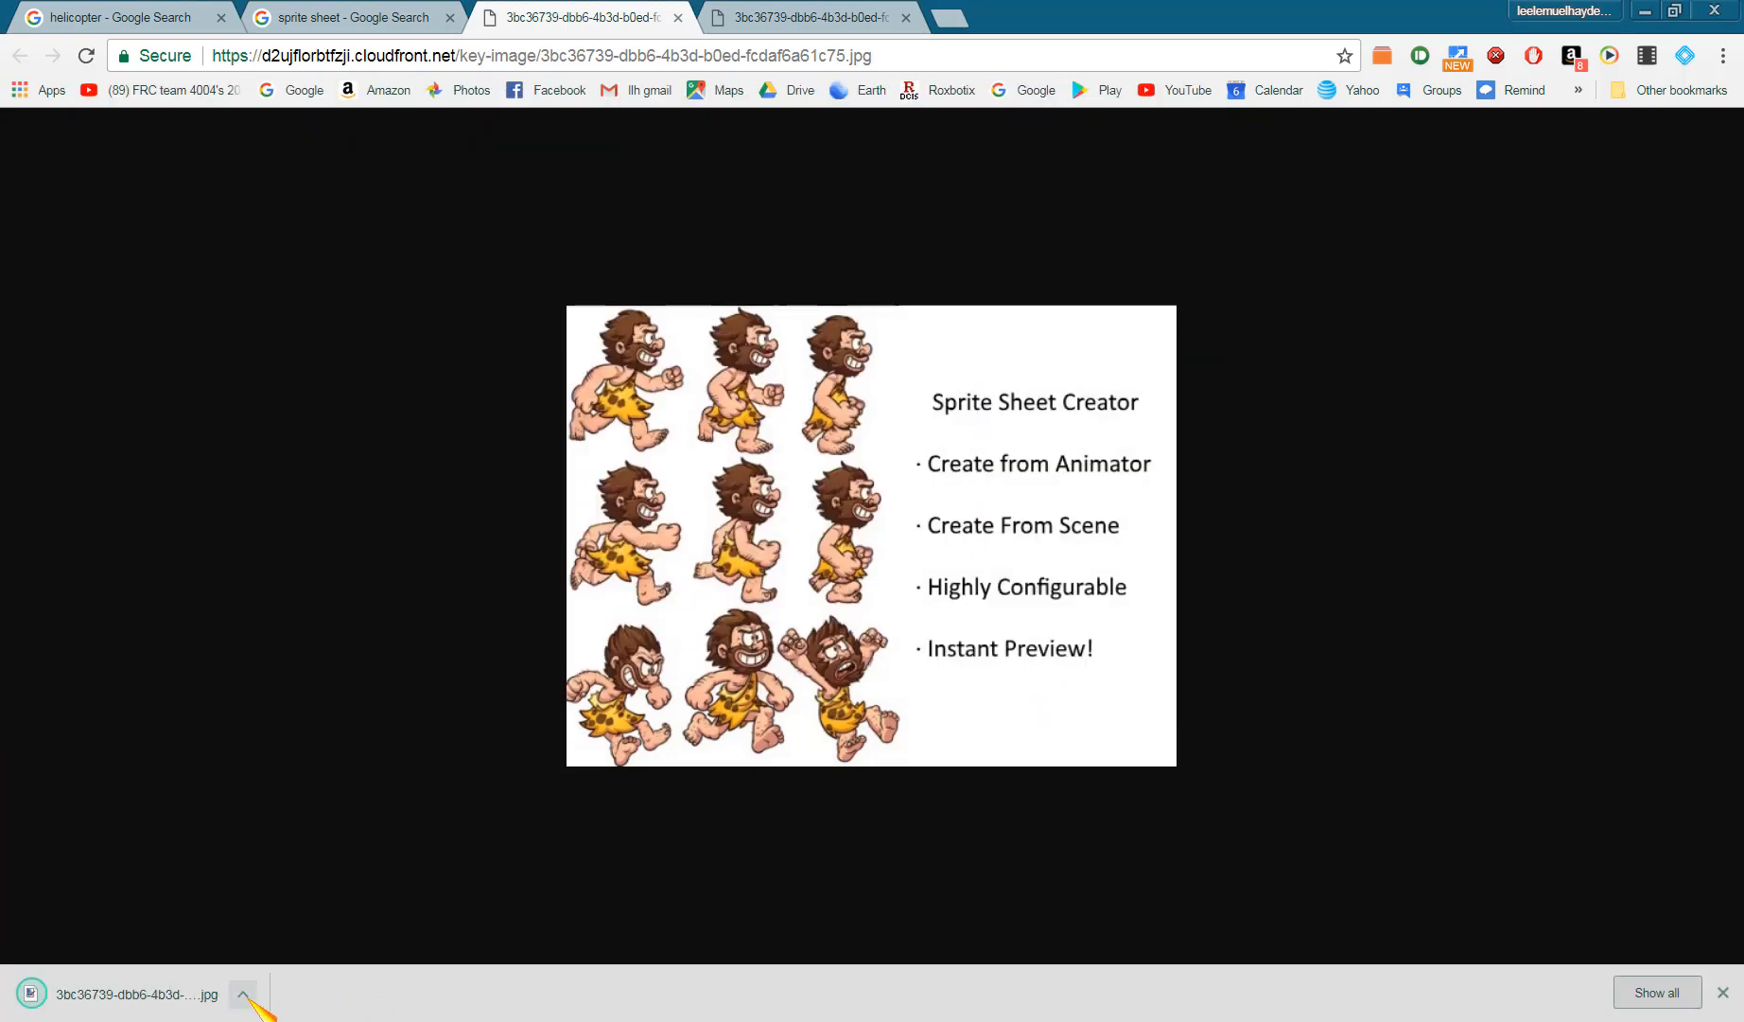
- Show the downloaded sprite sheet in its folder and open it with paint.net
click(243, 993)
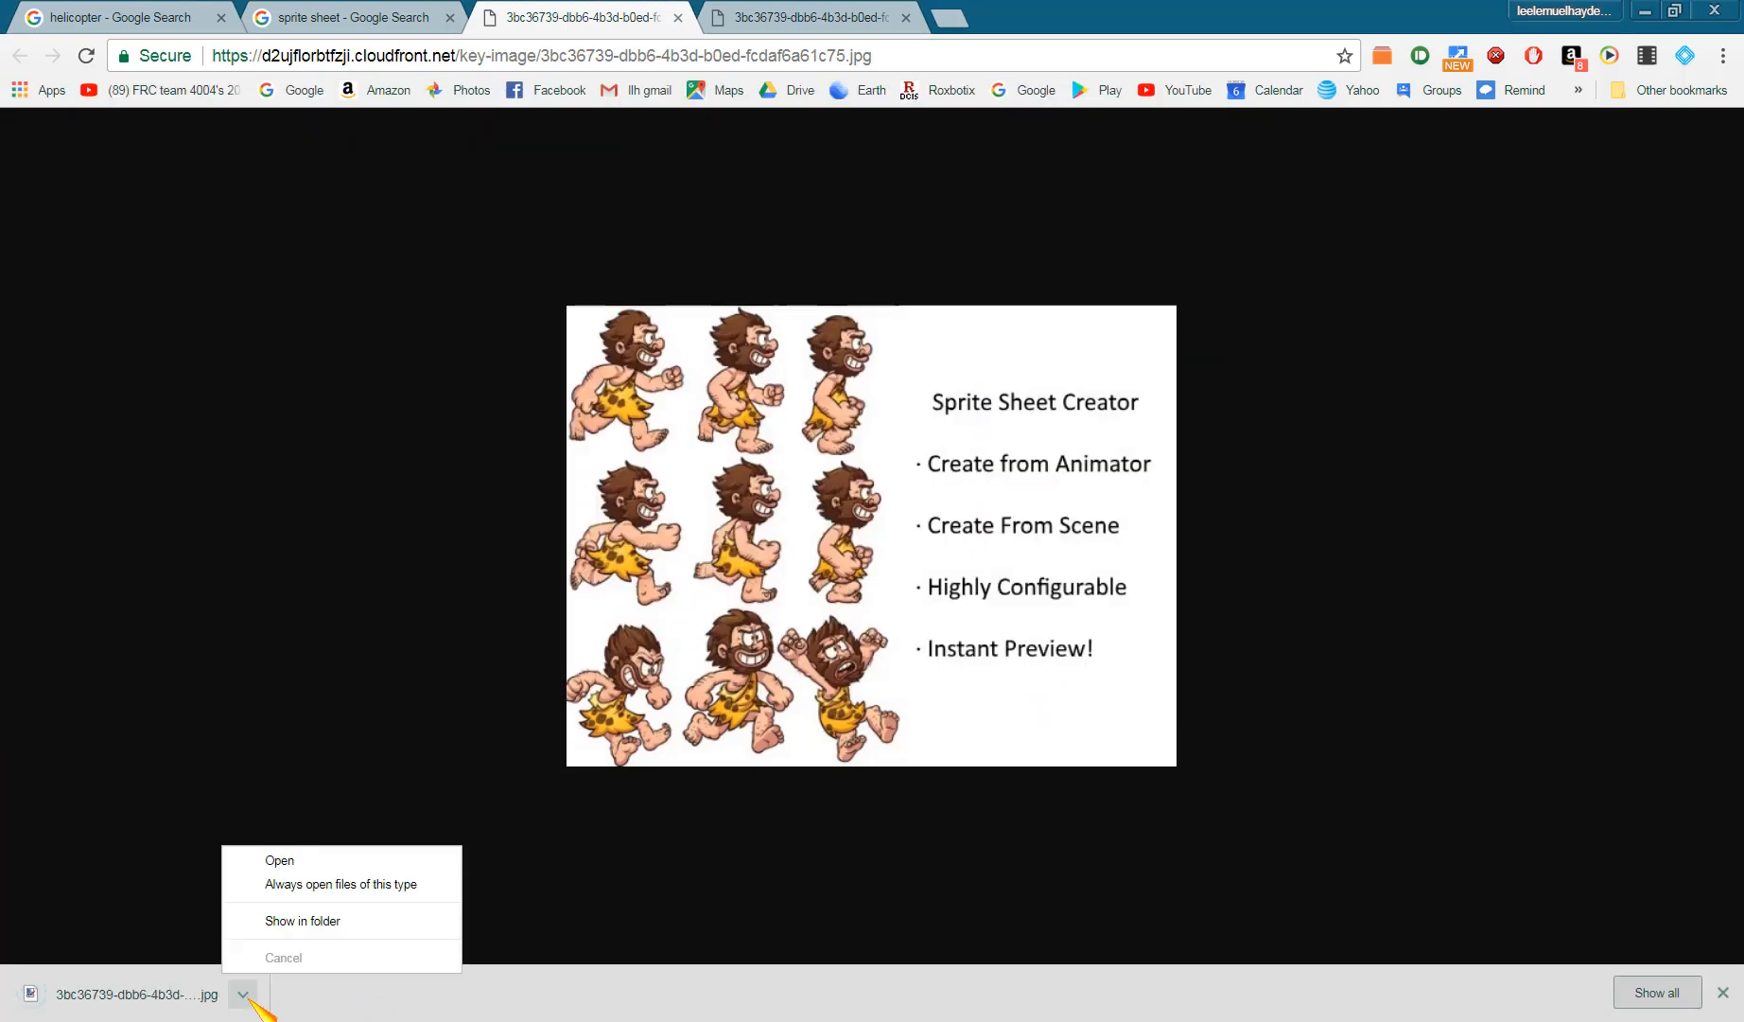
click(352, 922)
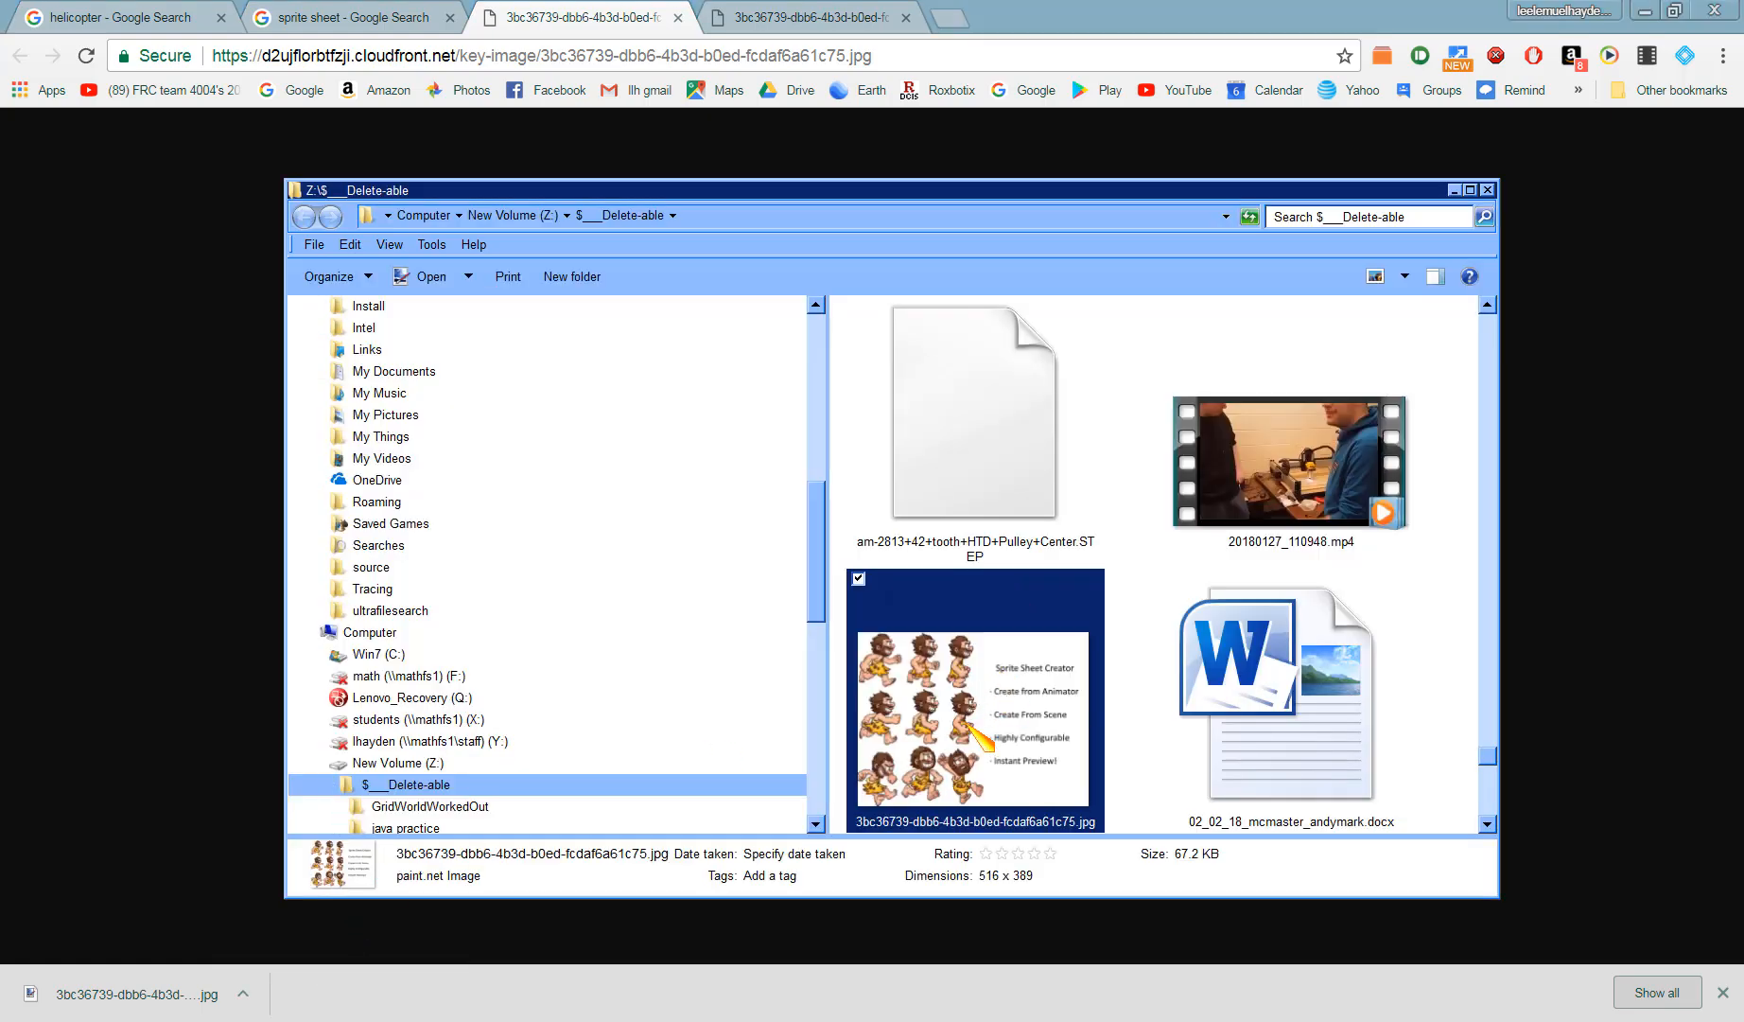
right_click(969, 723)
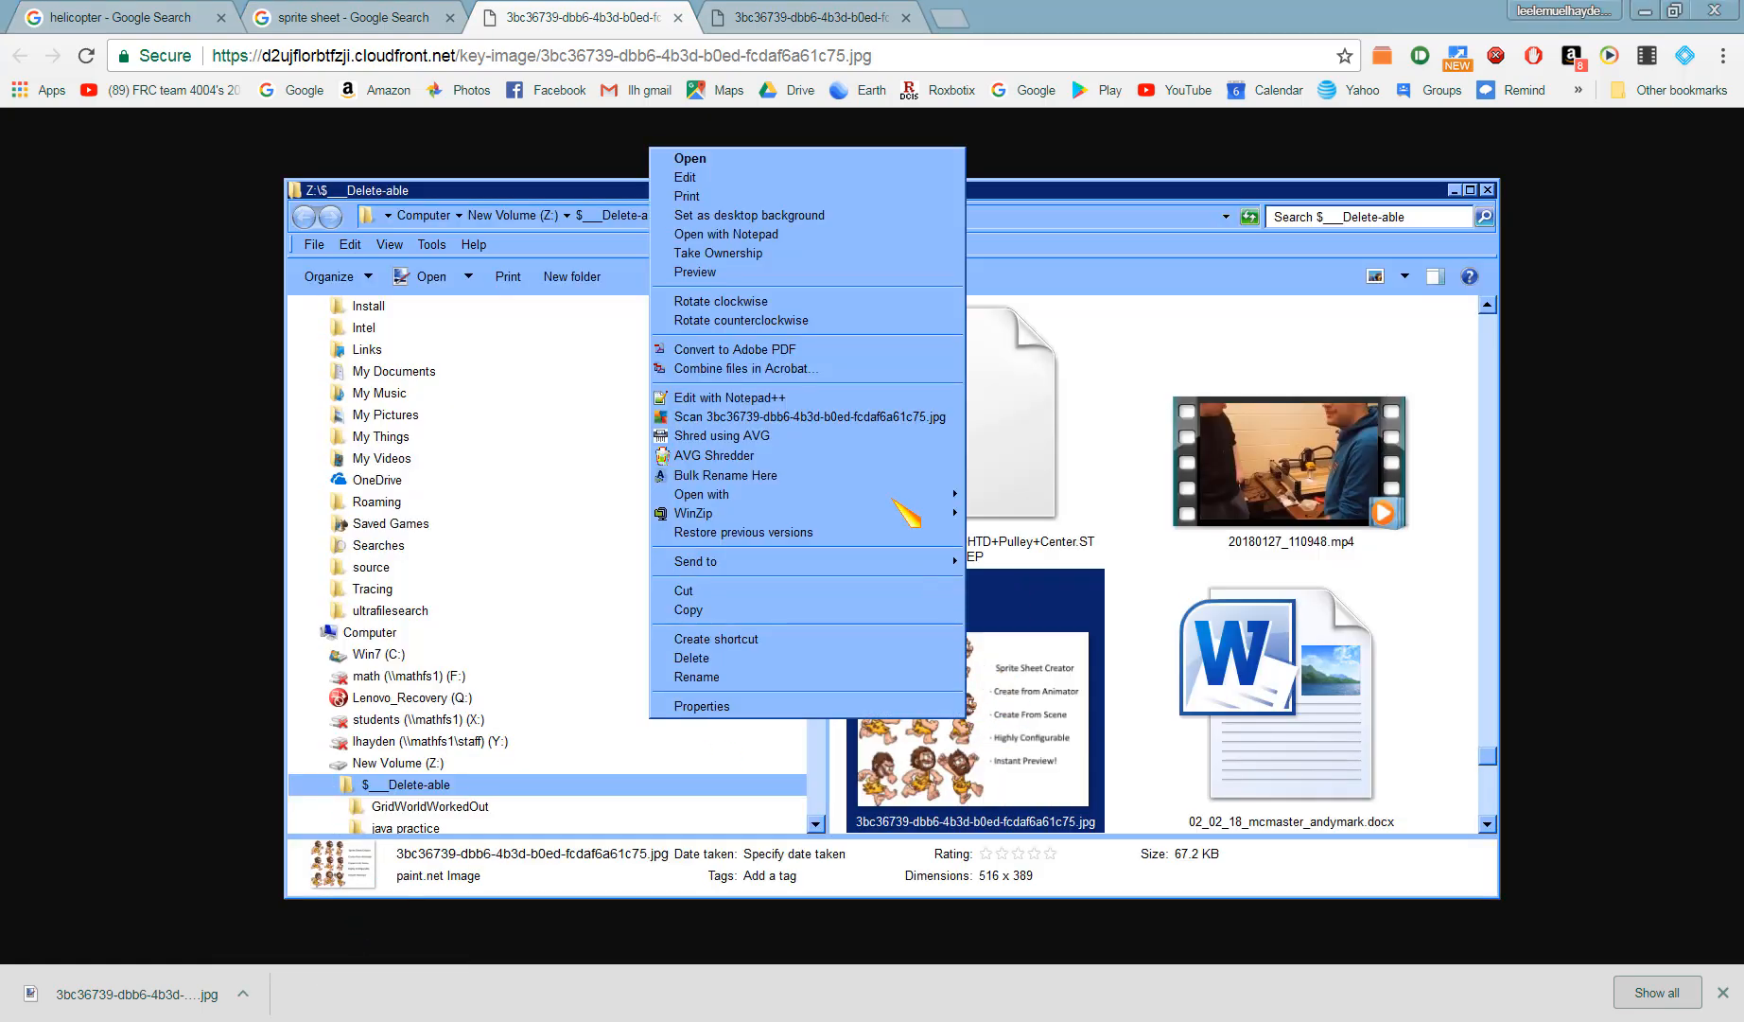
mouse_move(894, 493)
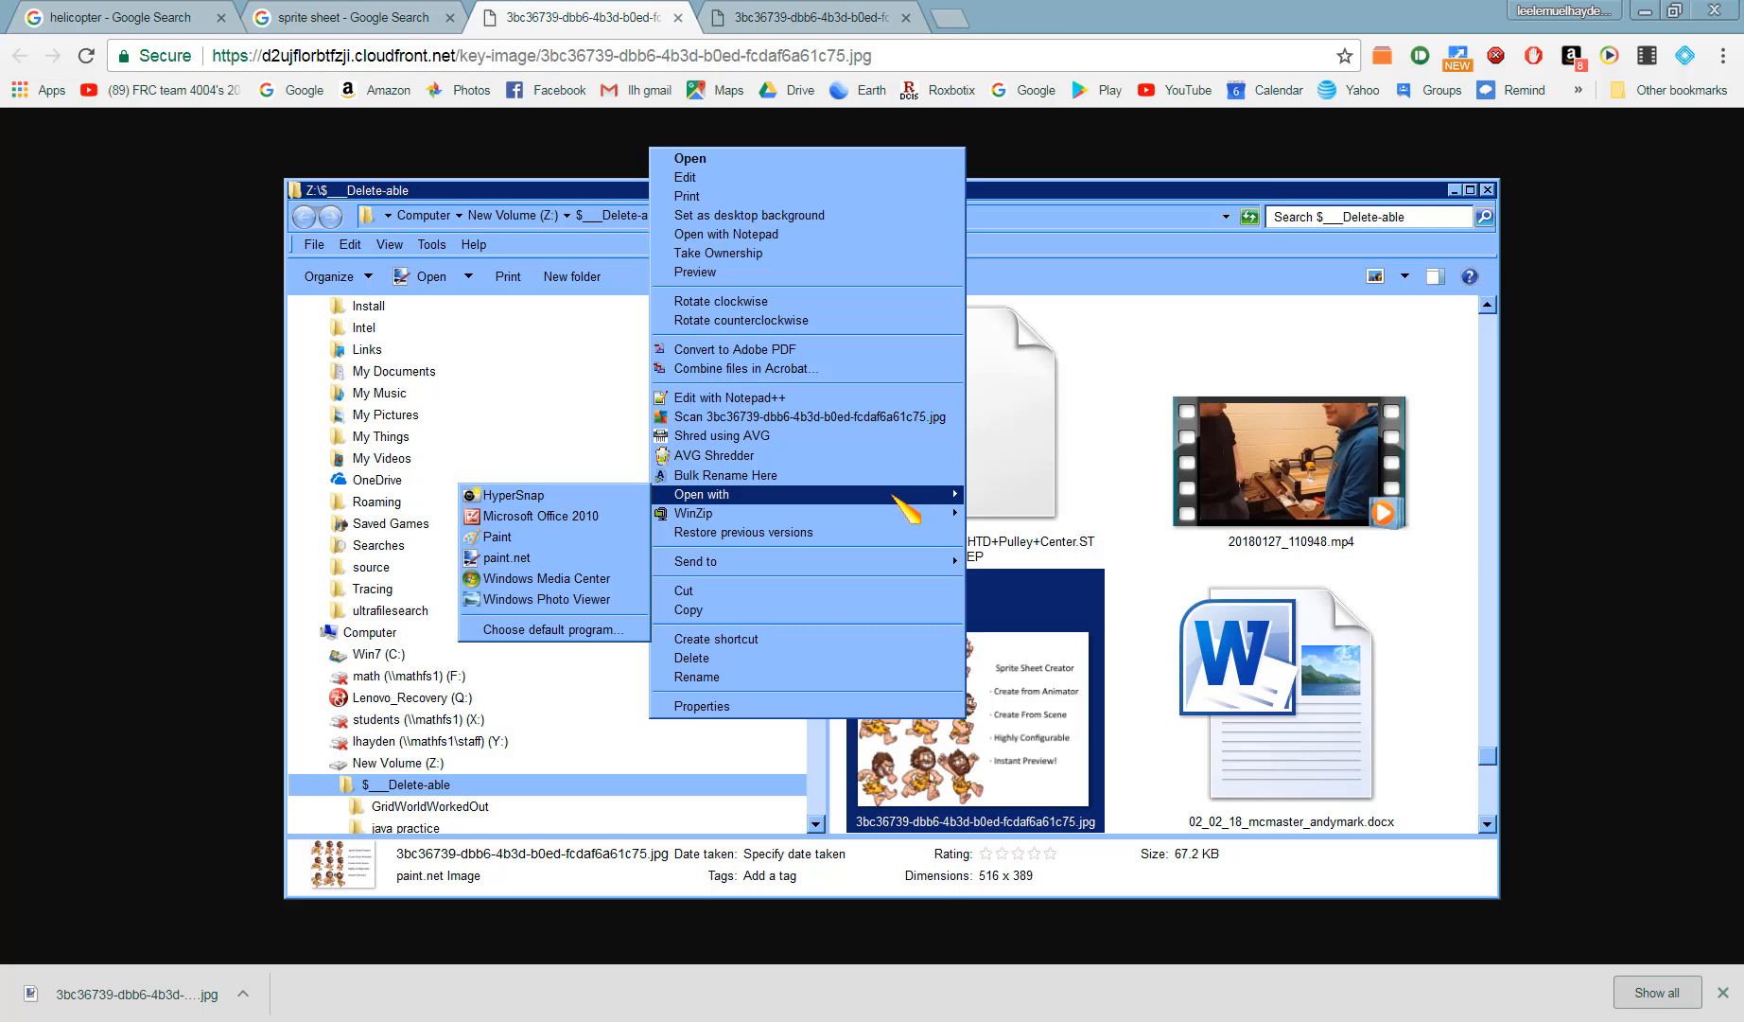
click(621, 556)
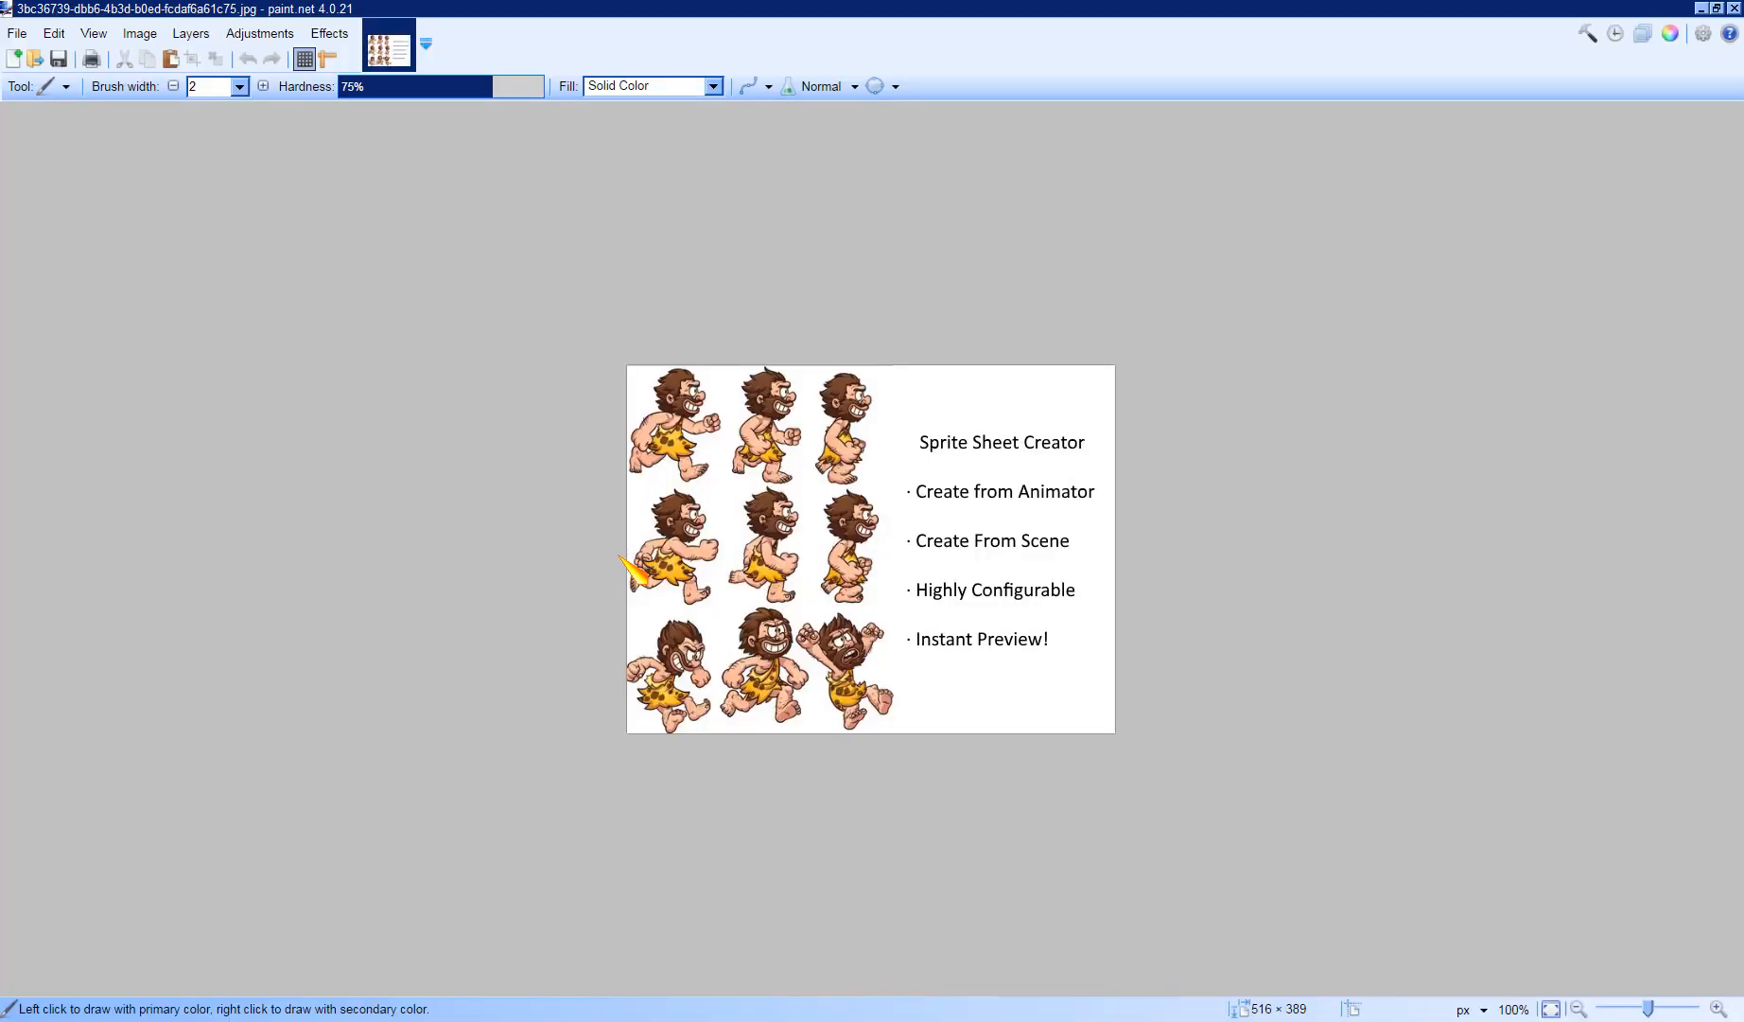
- Zoom in on the image and look through the Image and Effects menus
click(94, 34)
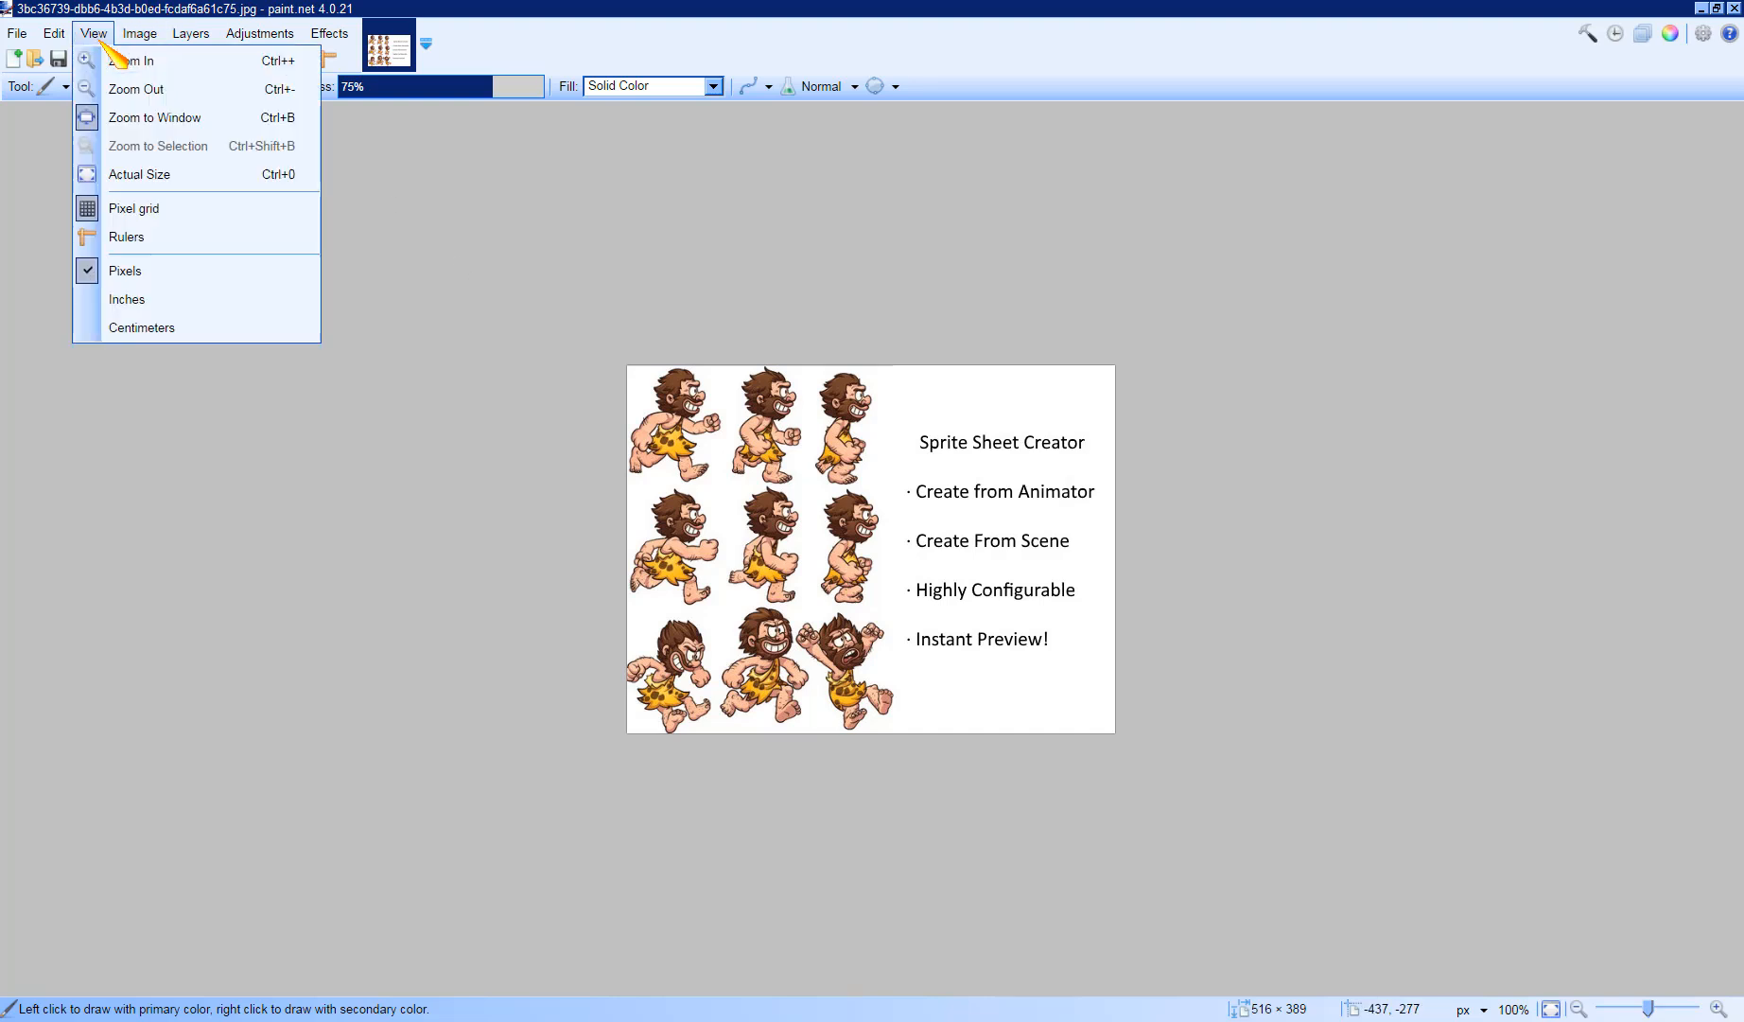
click(134, 69)
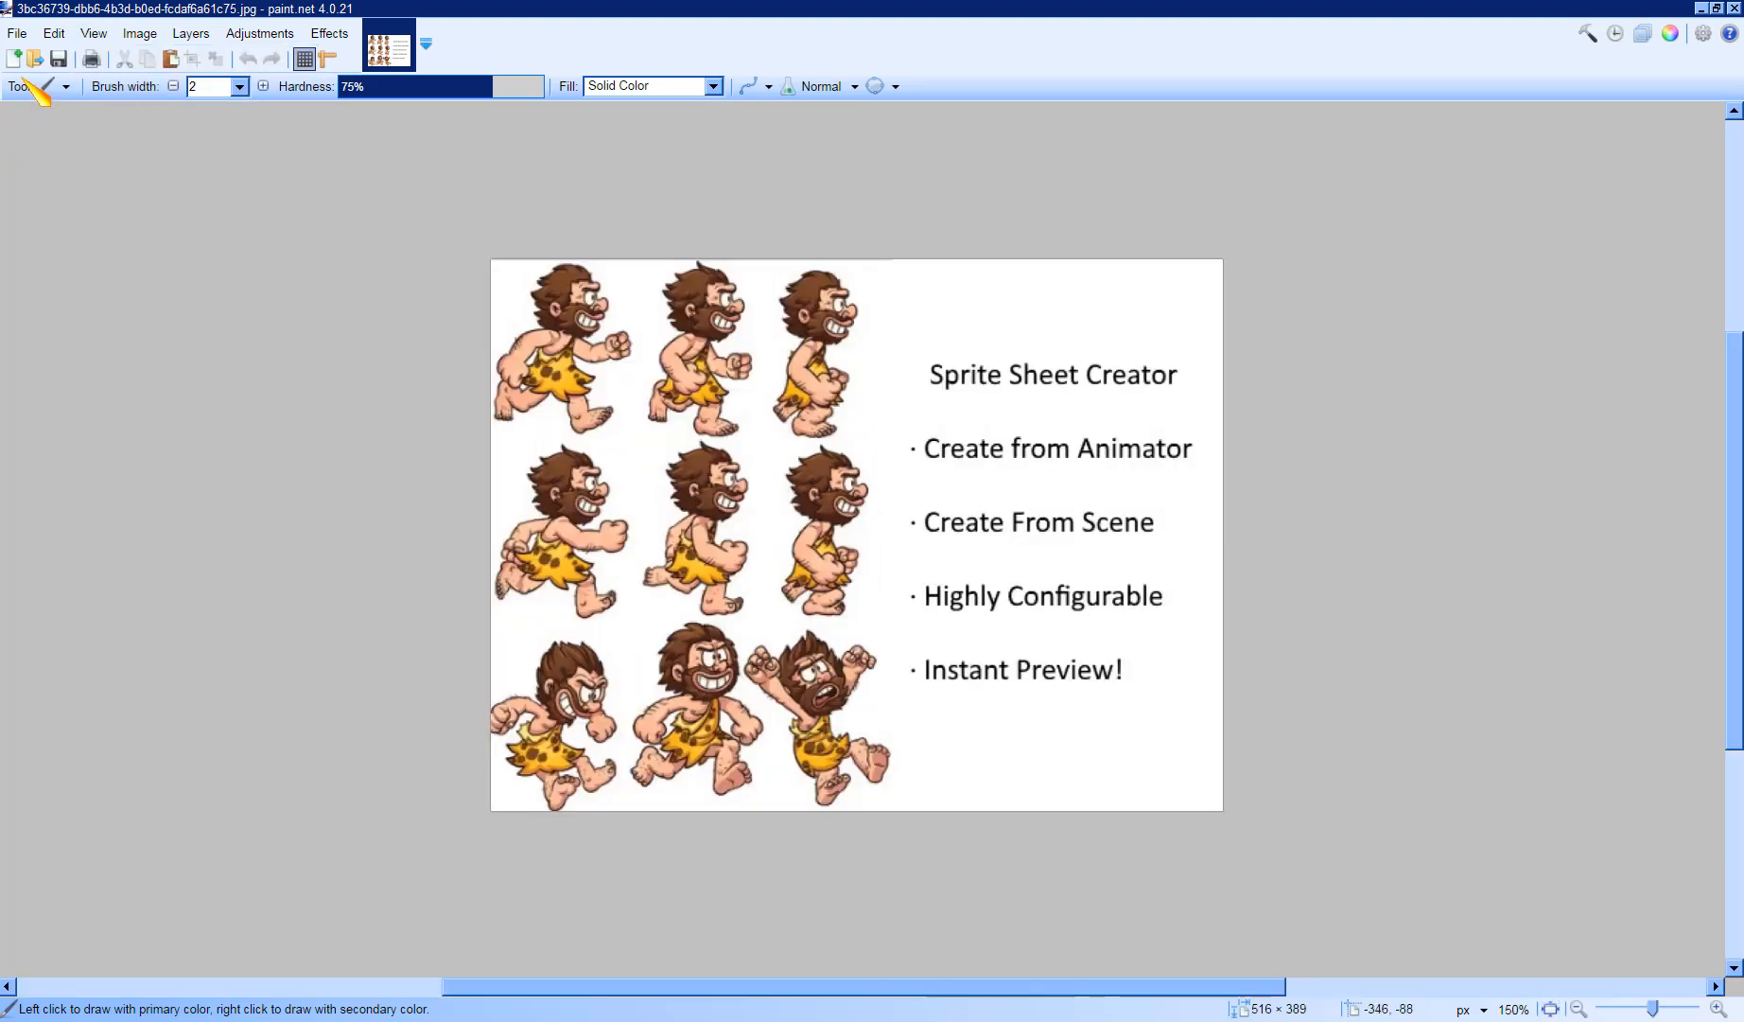
click(130, 40)
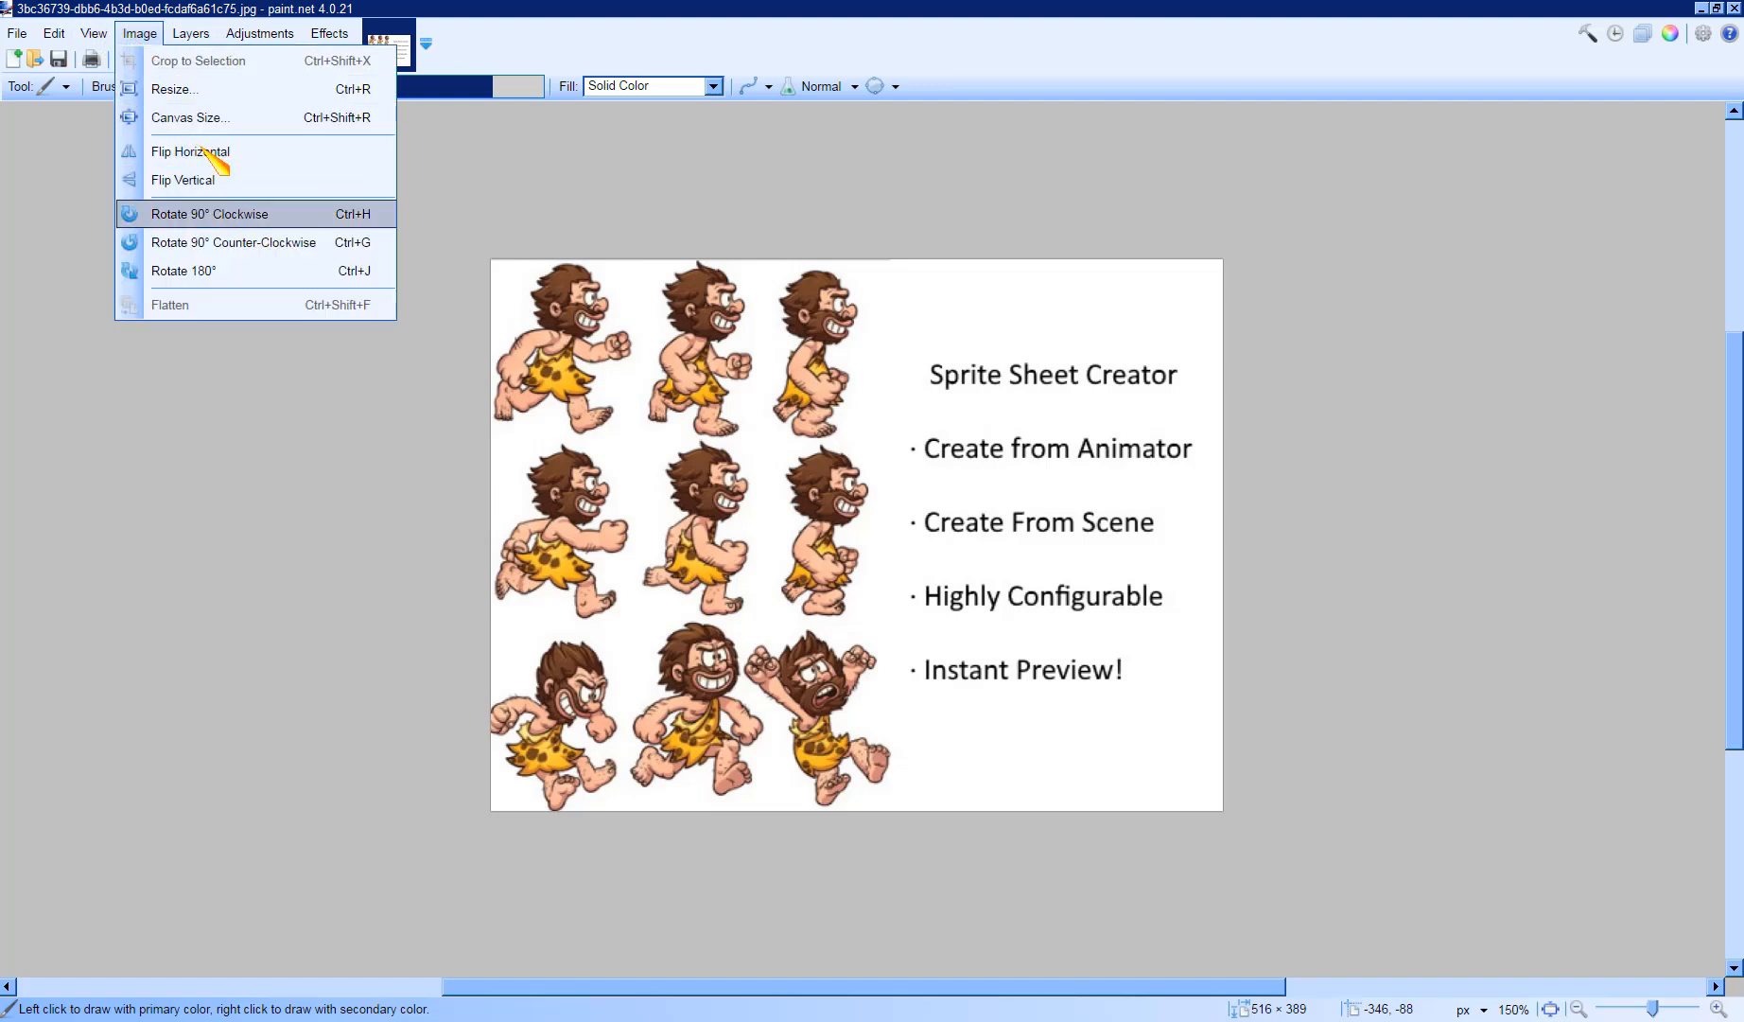
mouse_move(329, 33)
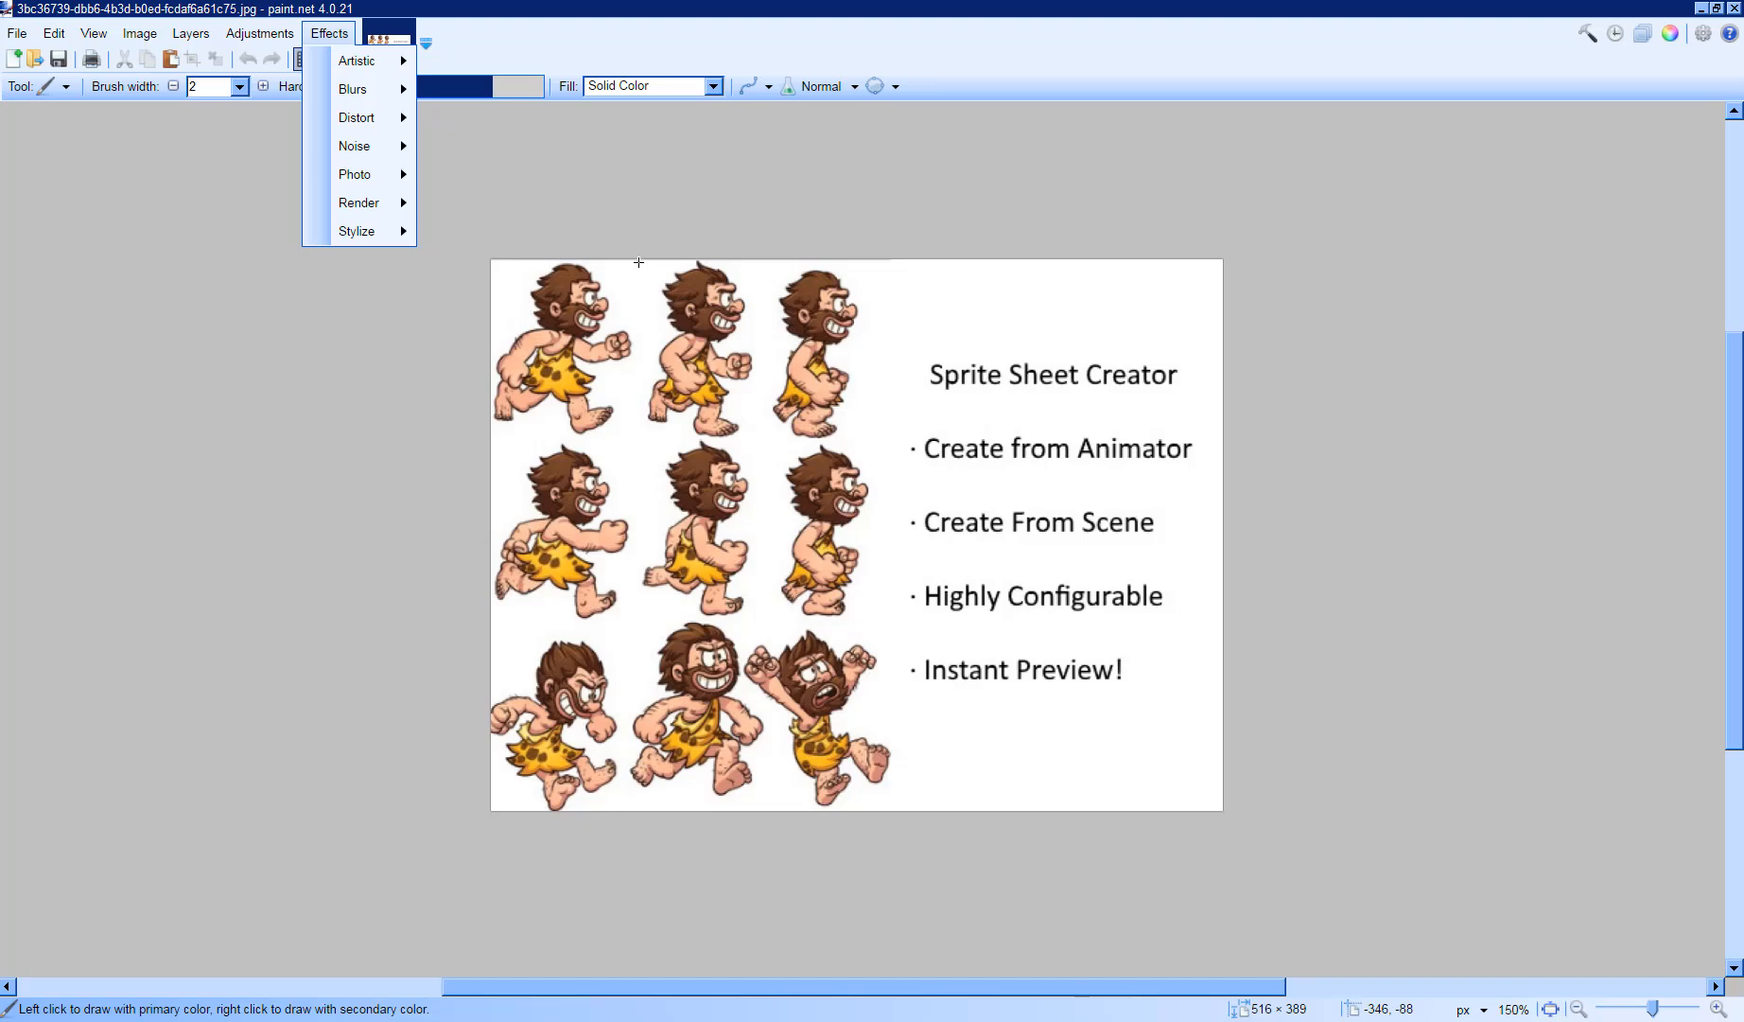
click(638, 198)
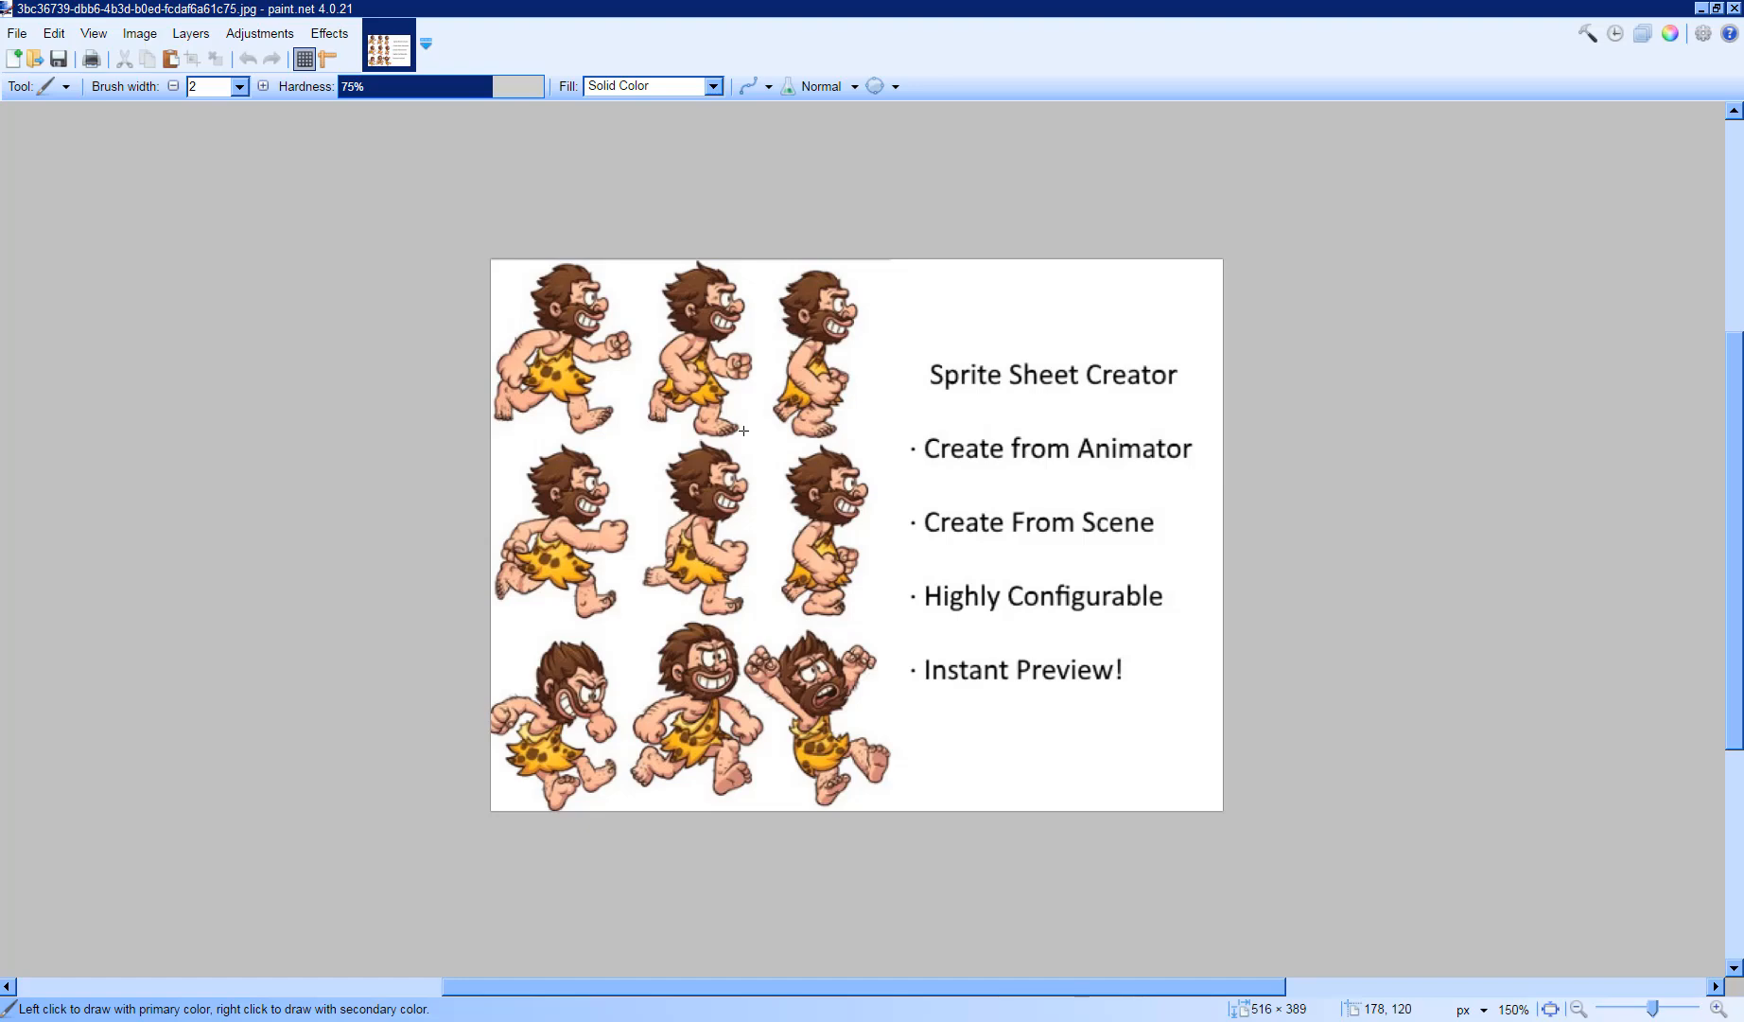
- Select the centre caveman frame with Rectangle Select, about 88 × 127 pixels
click(67, 87)
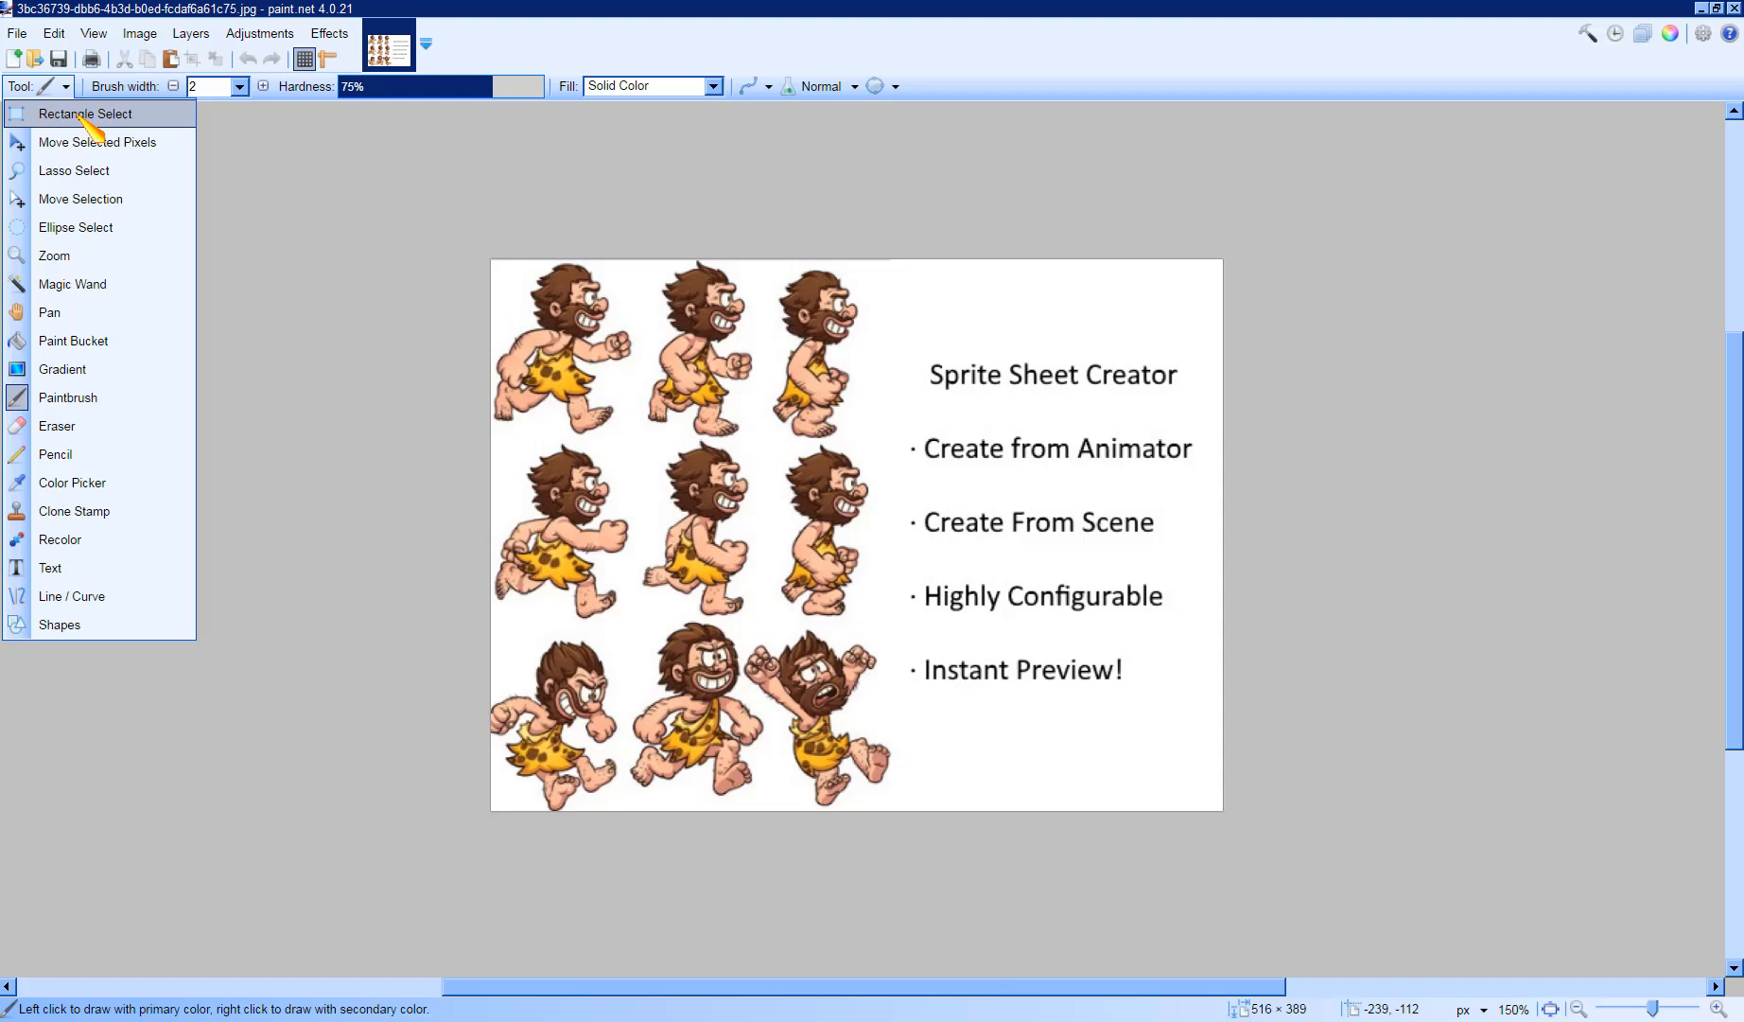
click(85, 115)
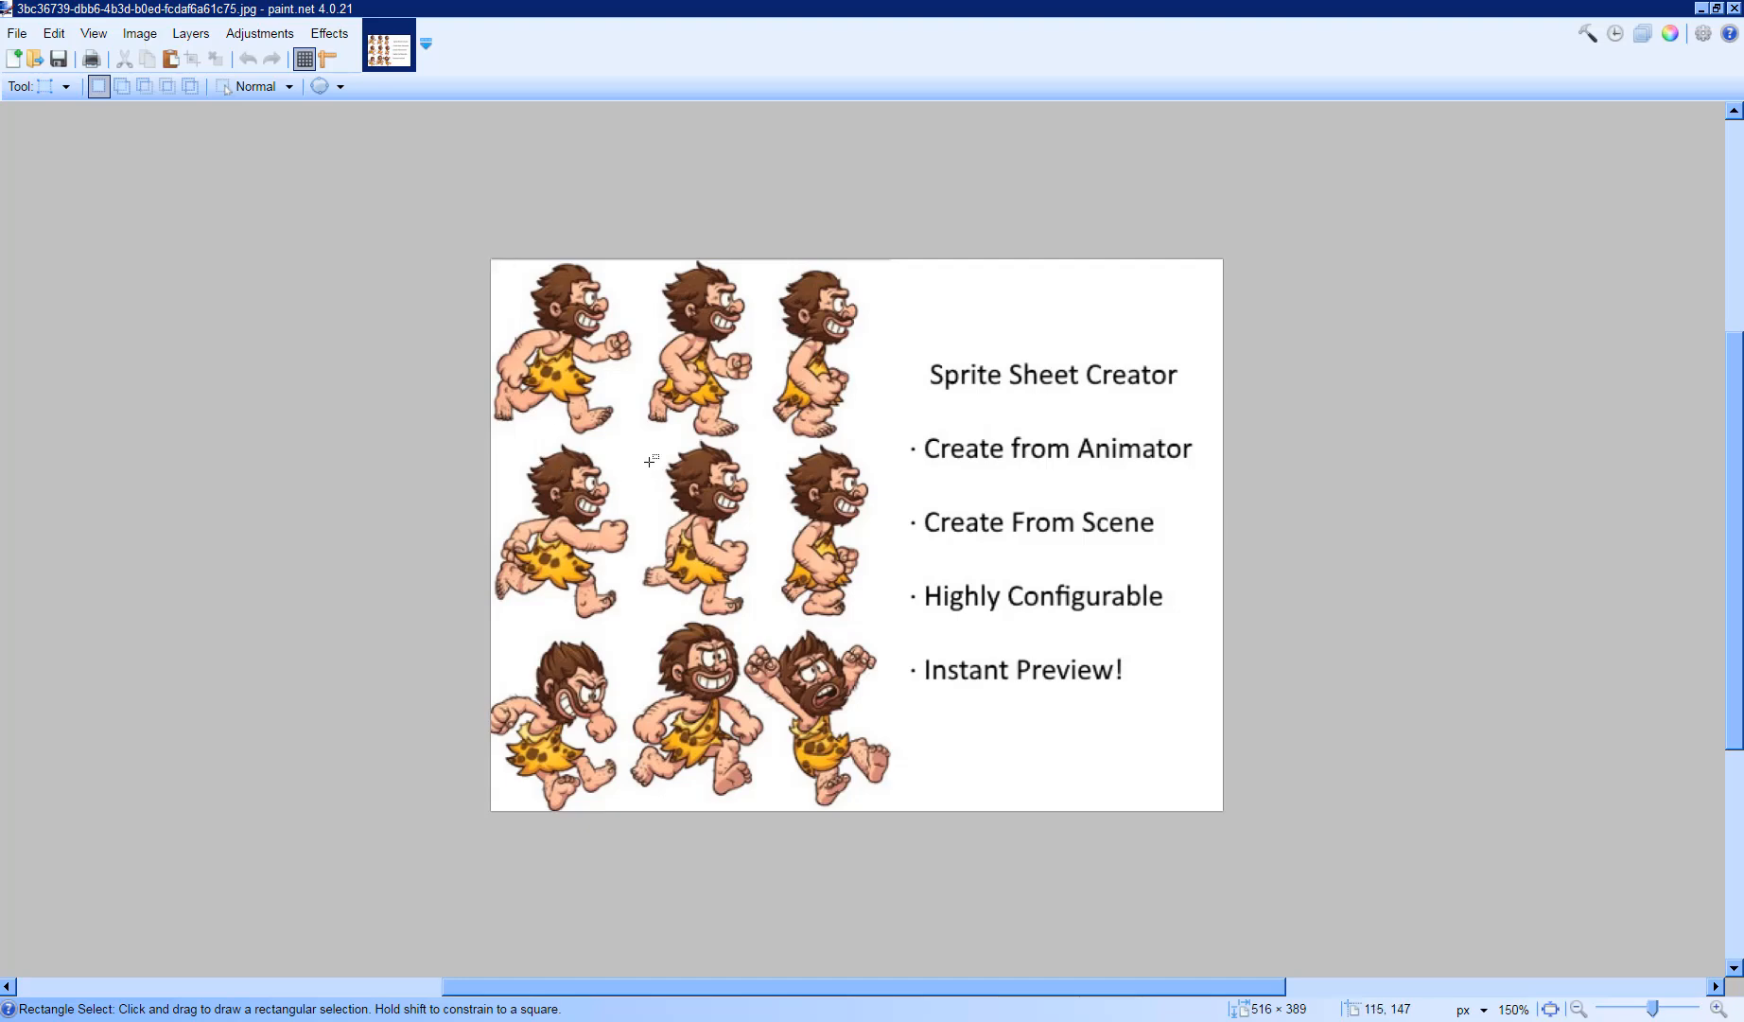
drag(630, 447, 726, 531)
click(645, 438)
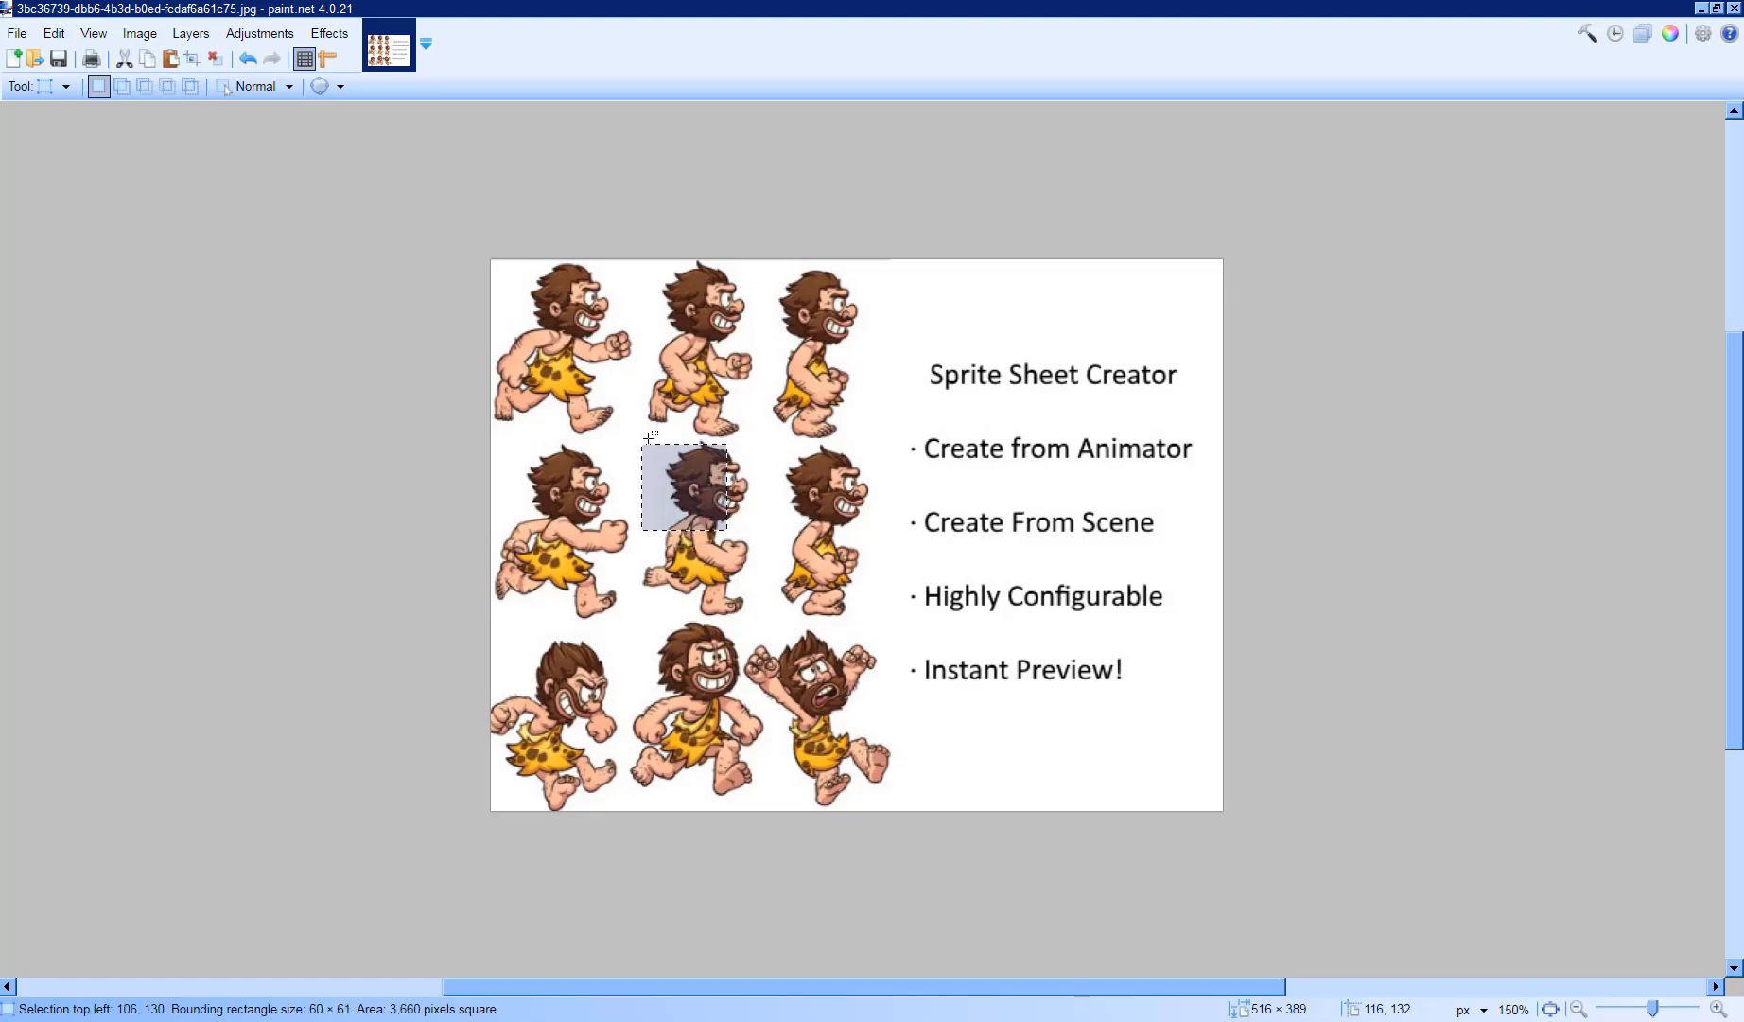
drag(643, 437, 766, 617)
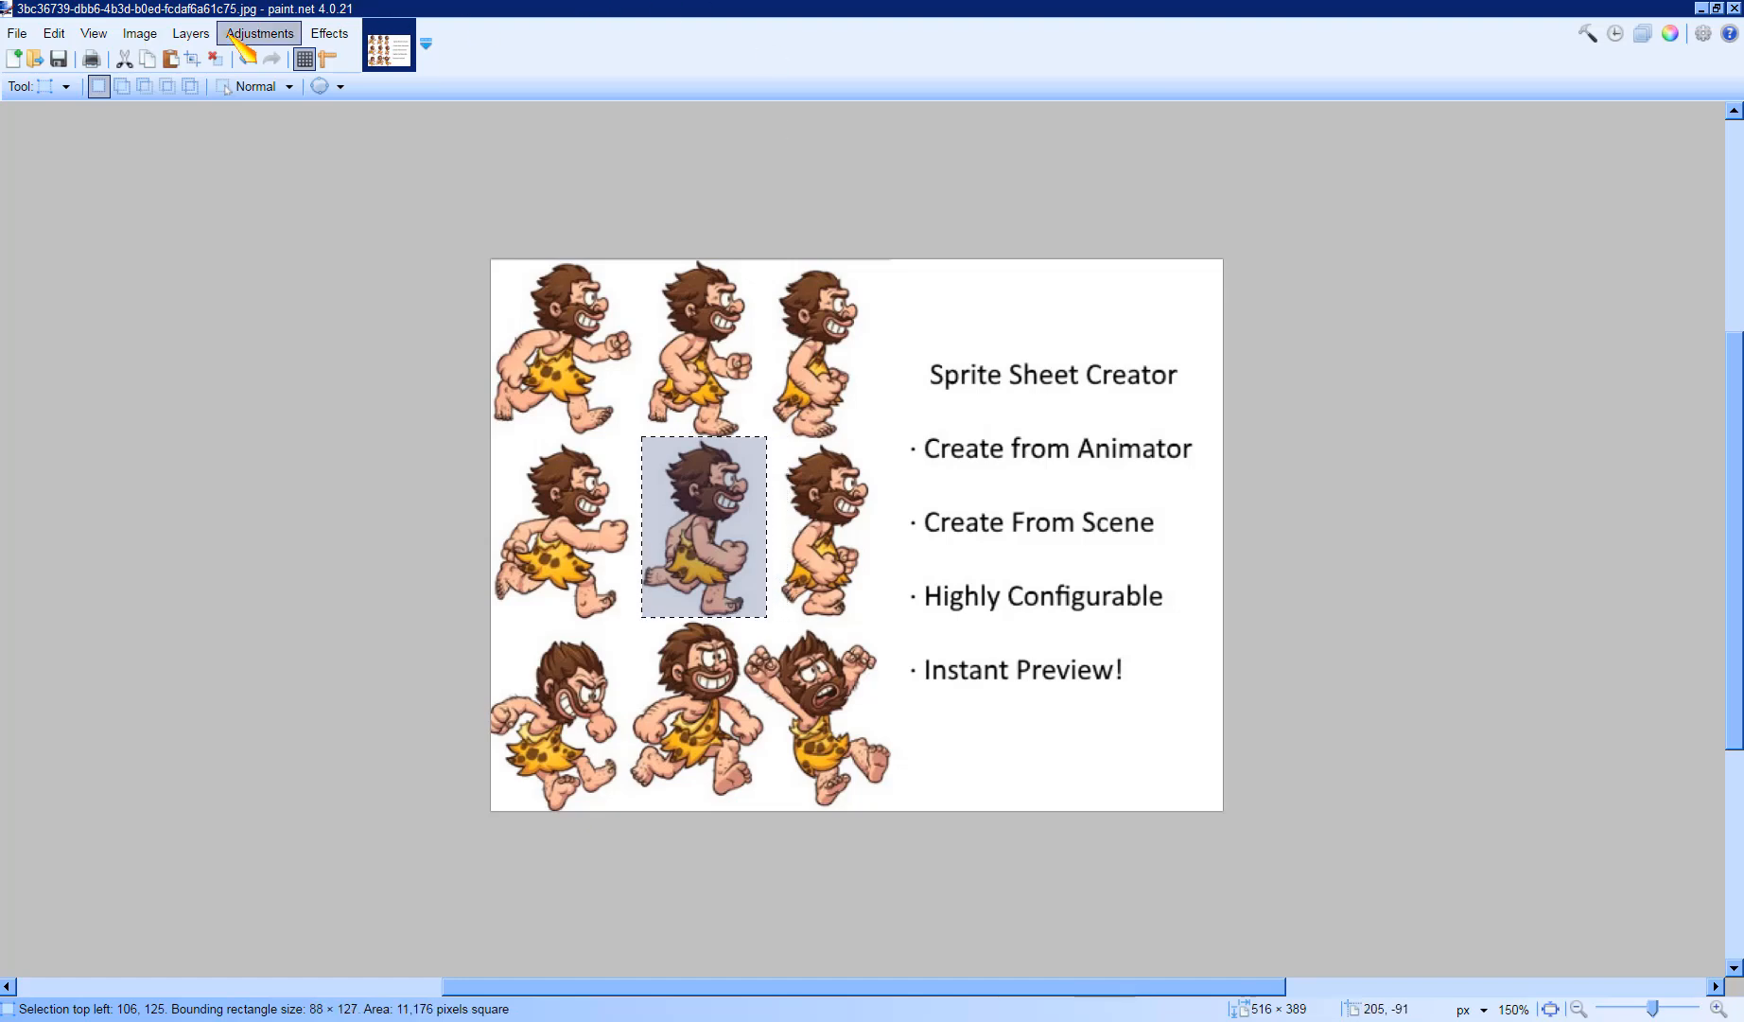
- Crop the image to the selected caveman frame
click(156, 39)
click(151, 35)
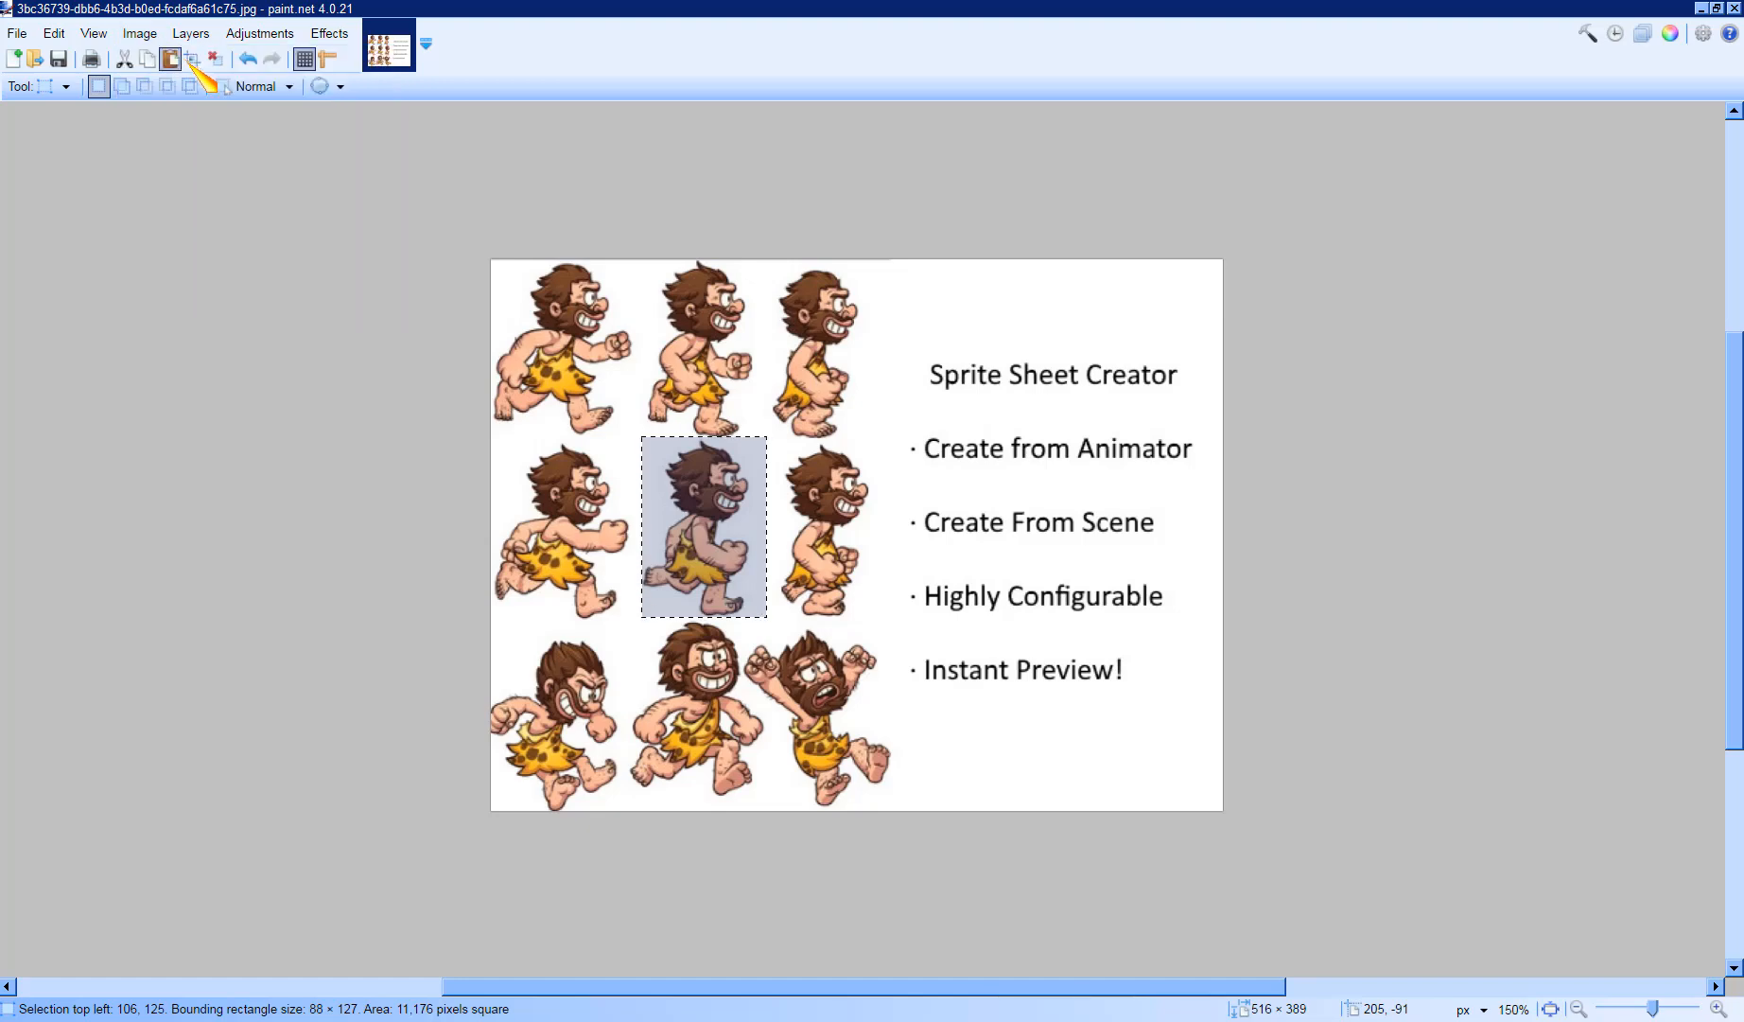
click(152, 35)
click(177, 63)
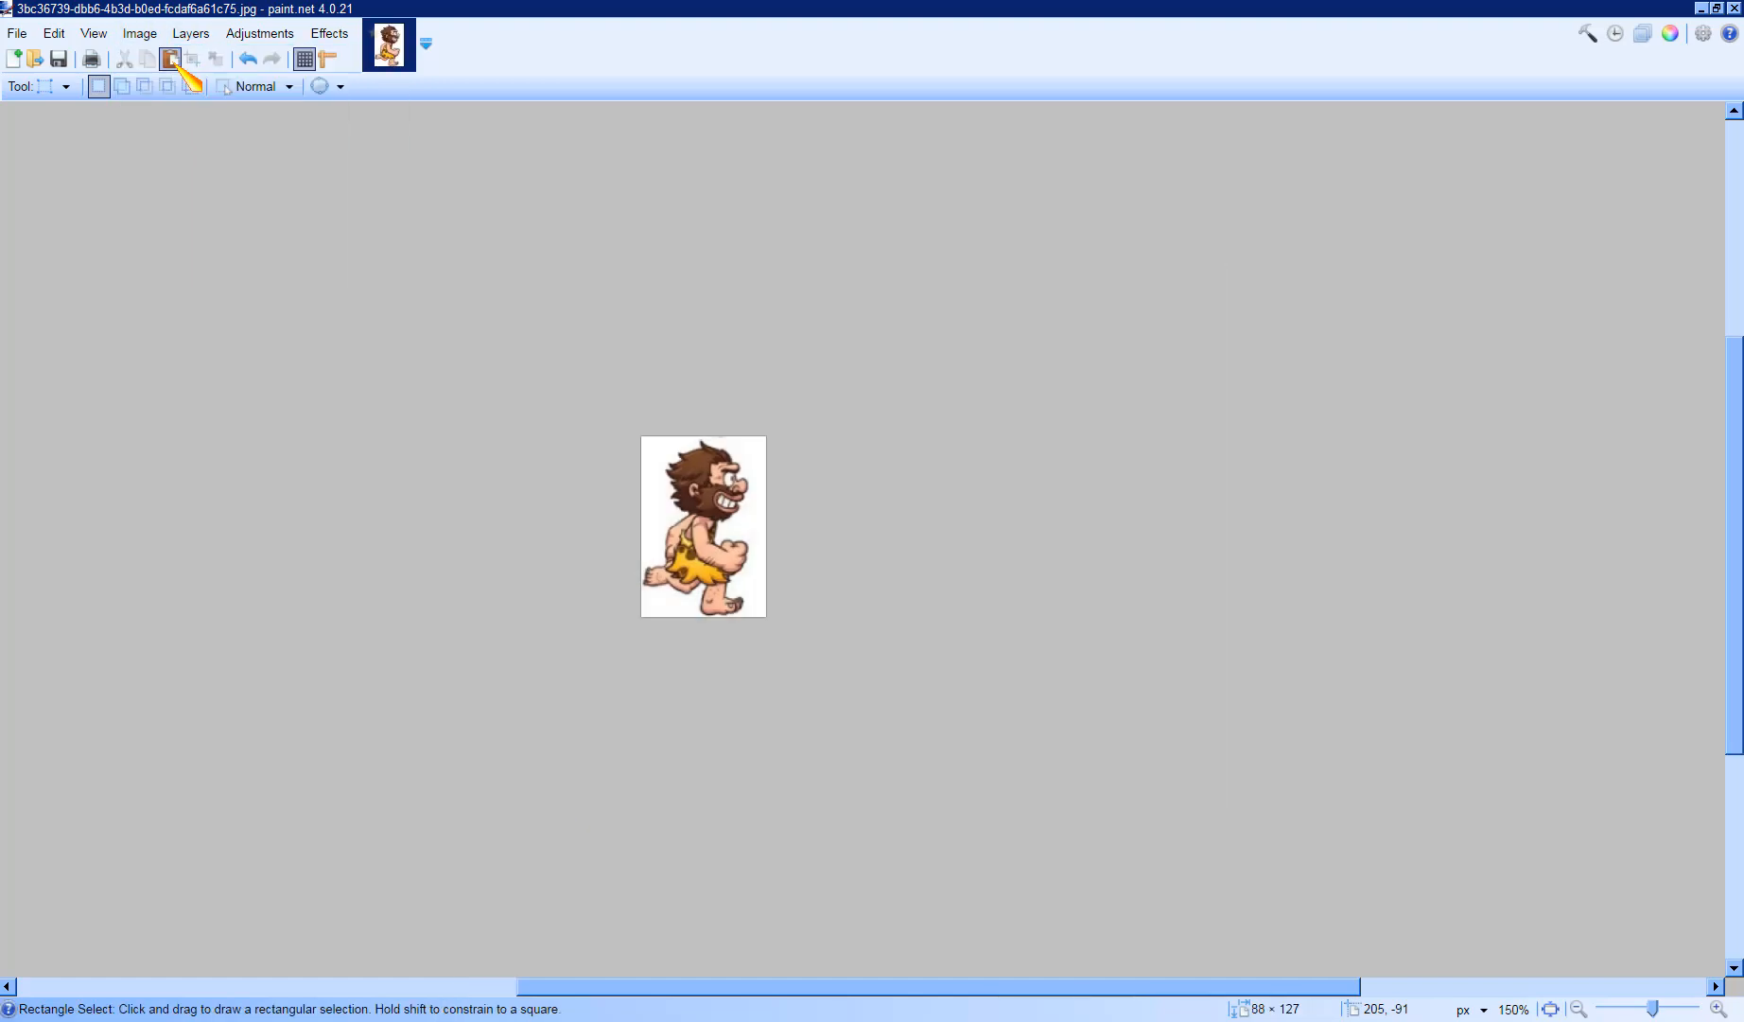
- Start saving the cropped image as a GIF file named caveman1
click(17, 33)
click(106, 235)
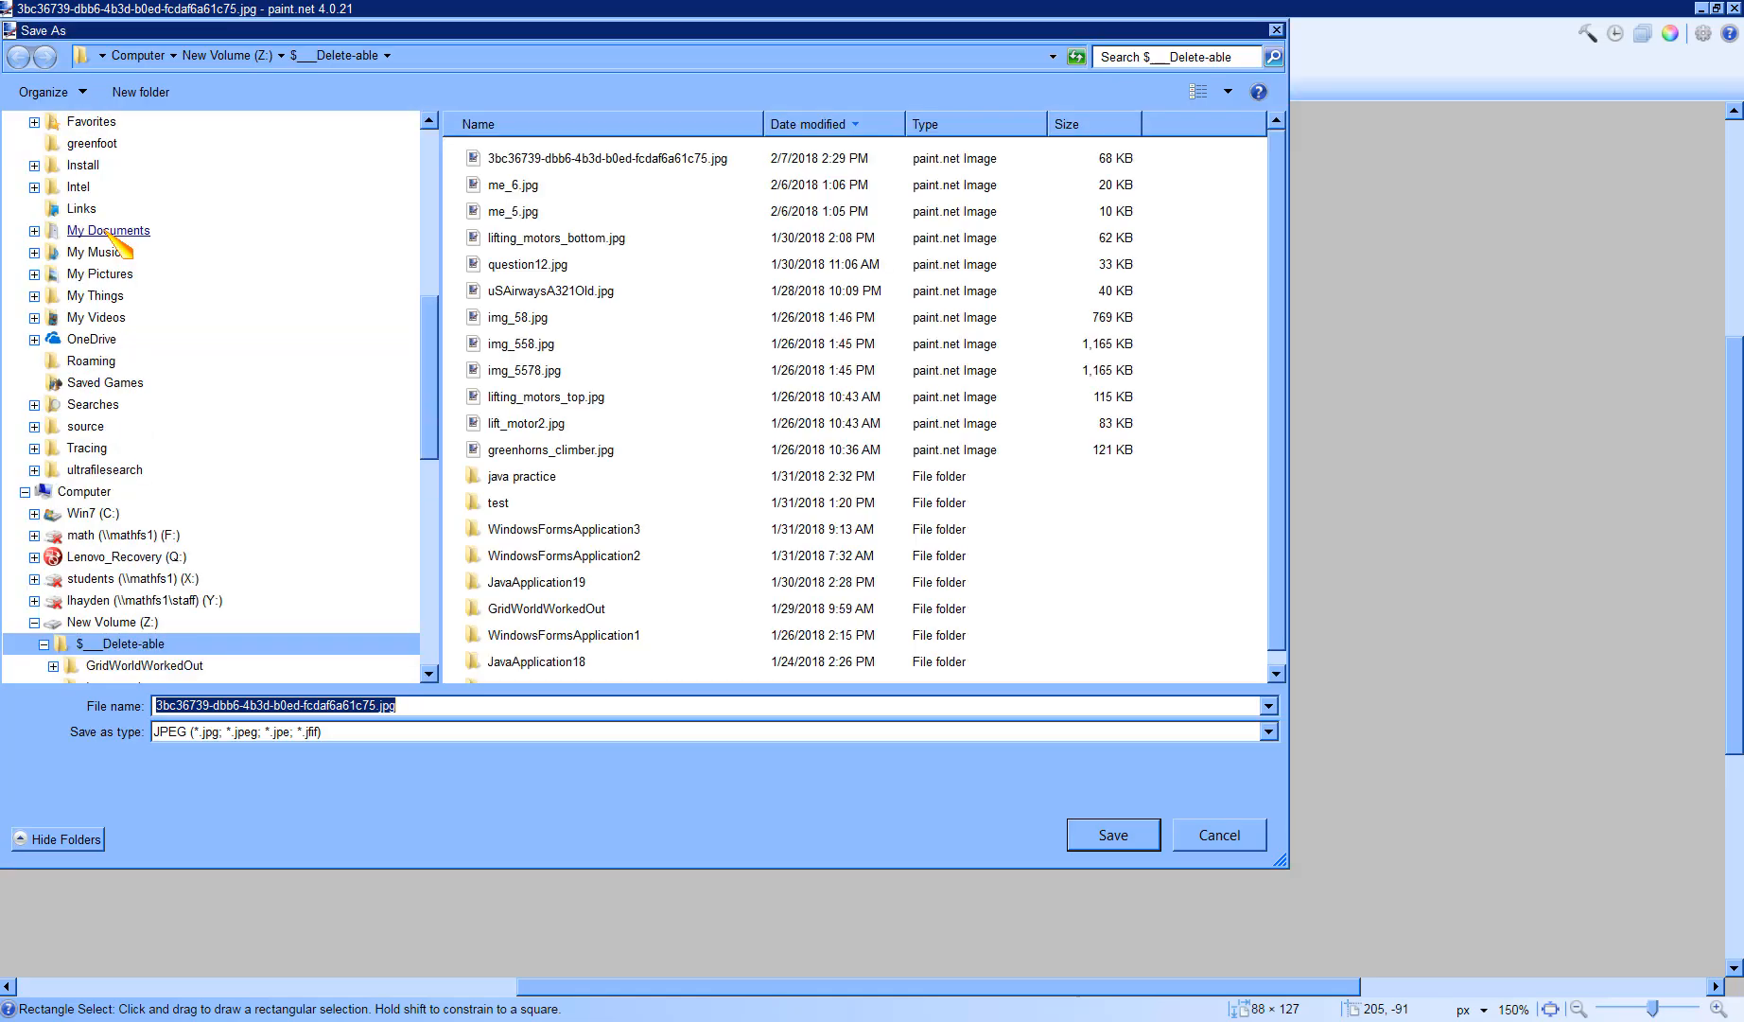
click(430, 731)
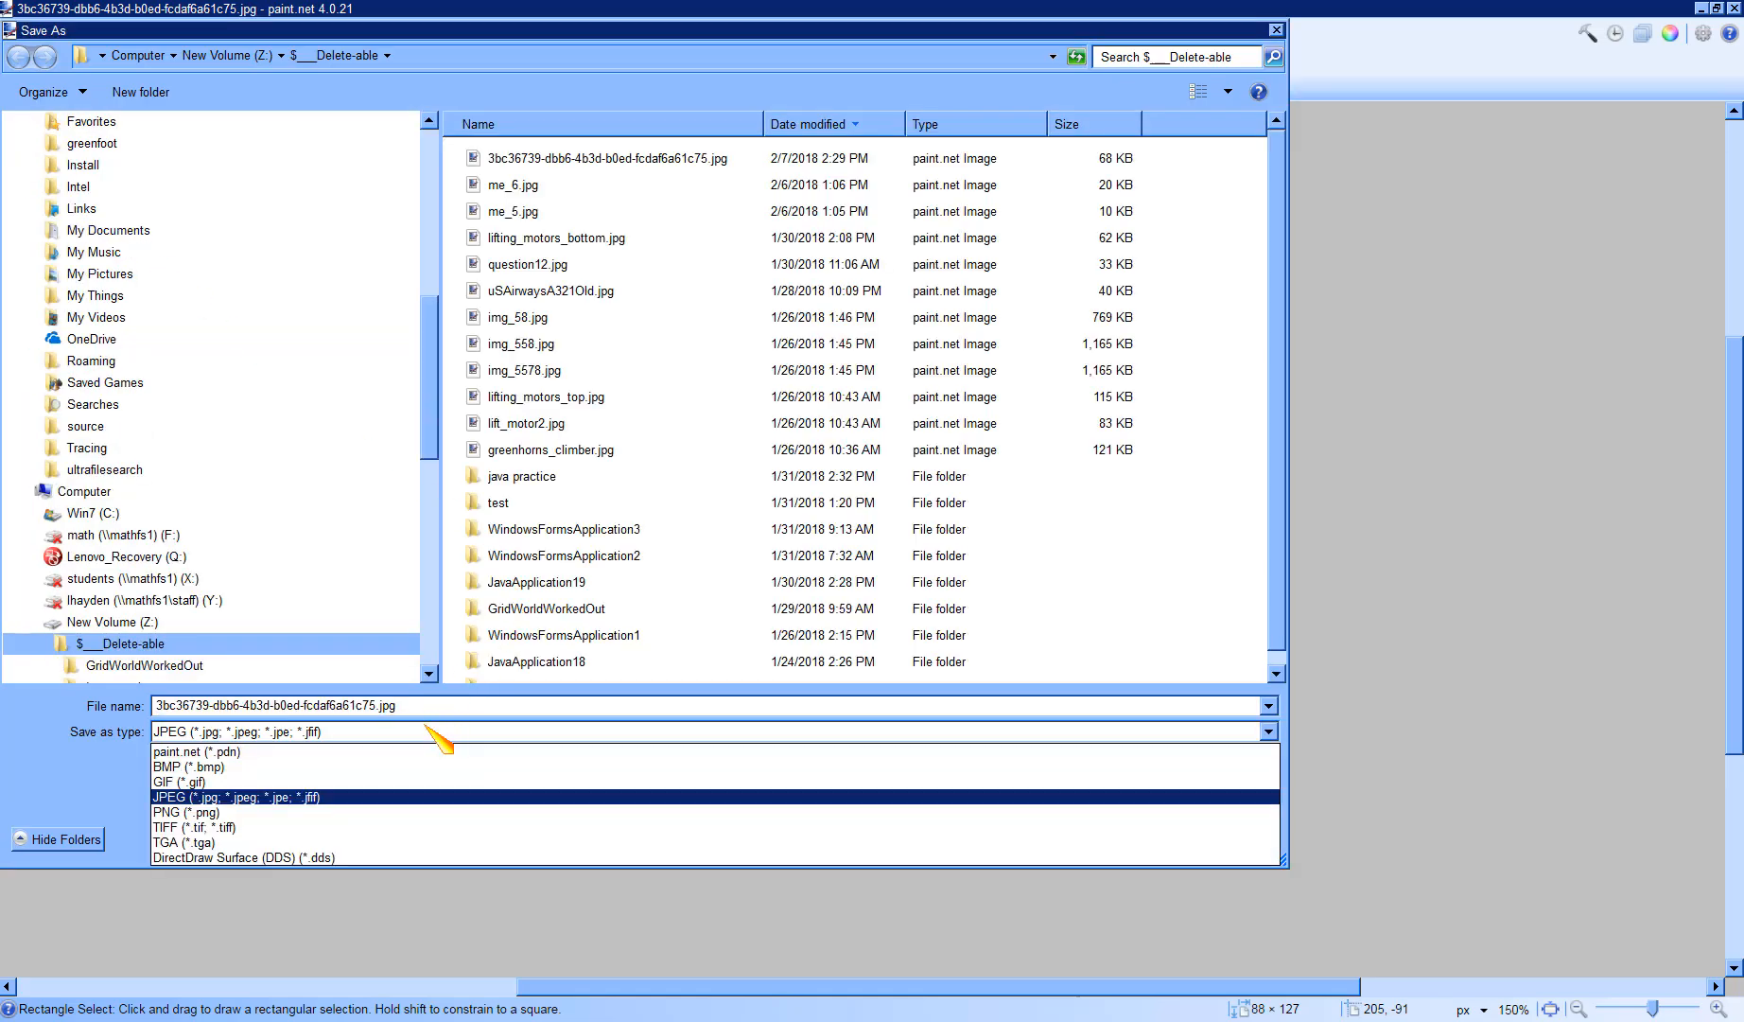
click(383, 783)
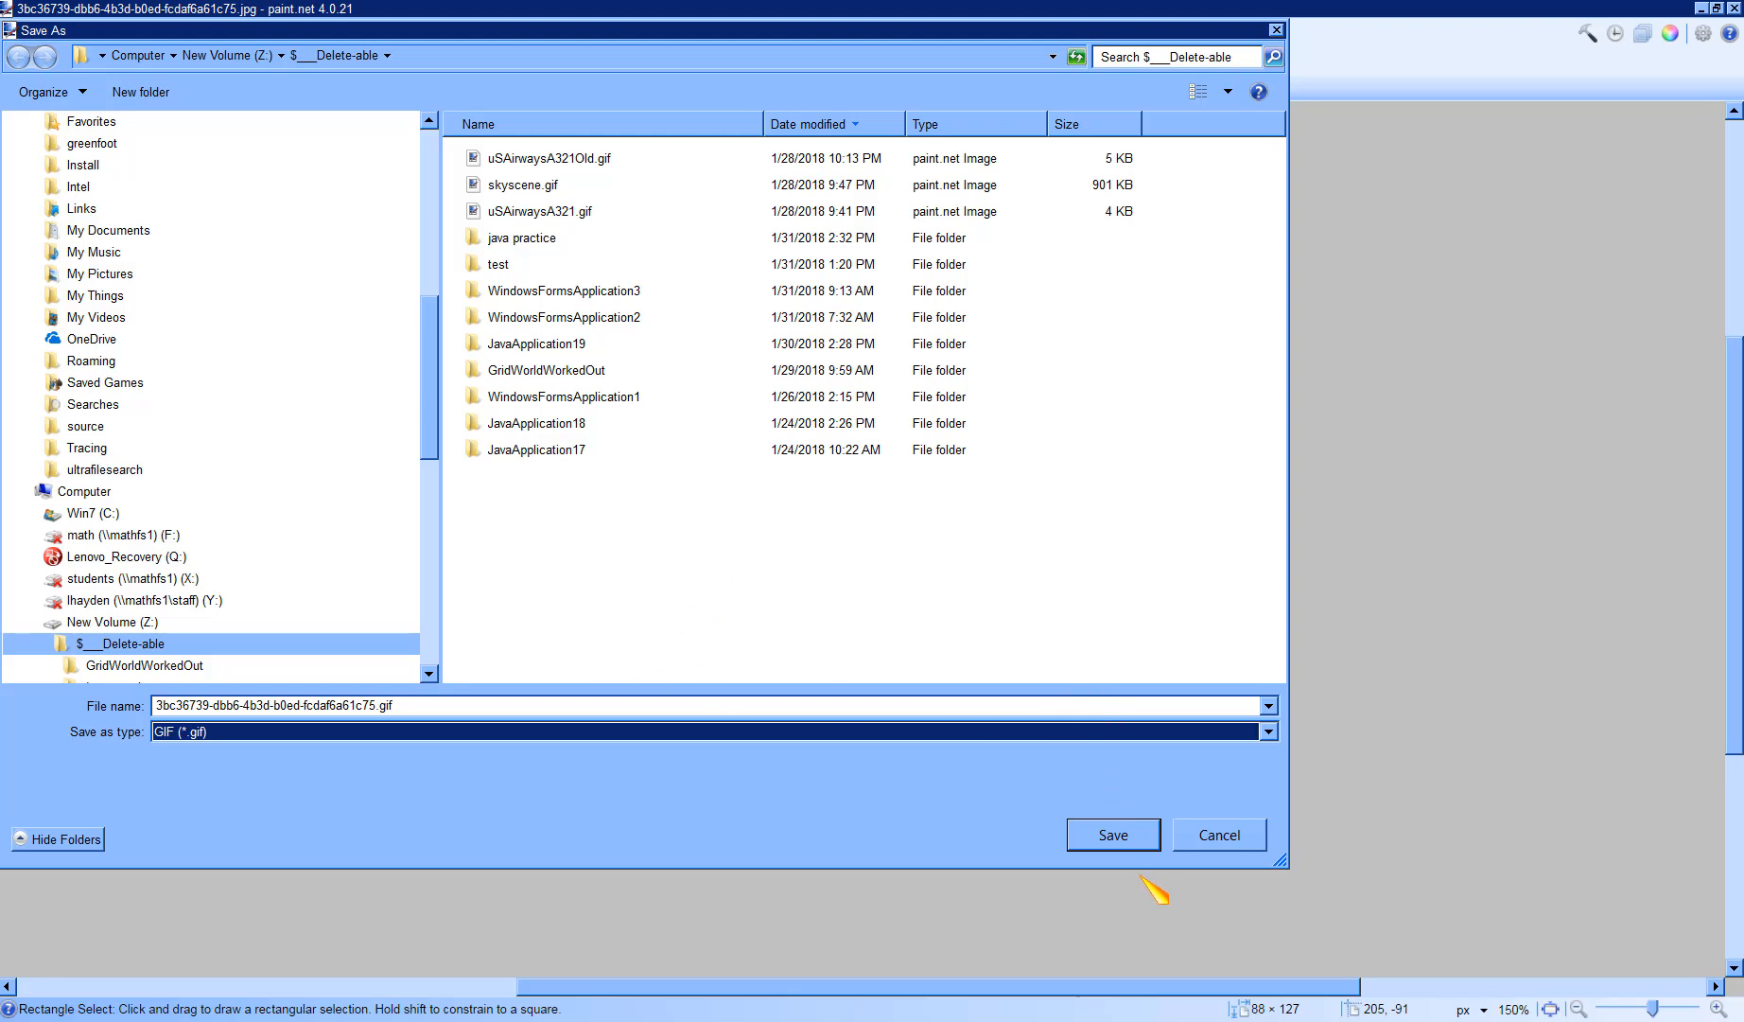
click(413, 707)
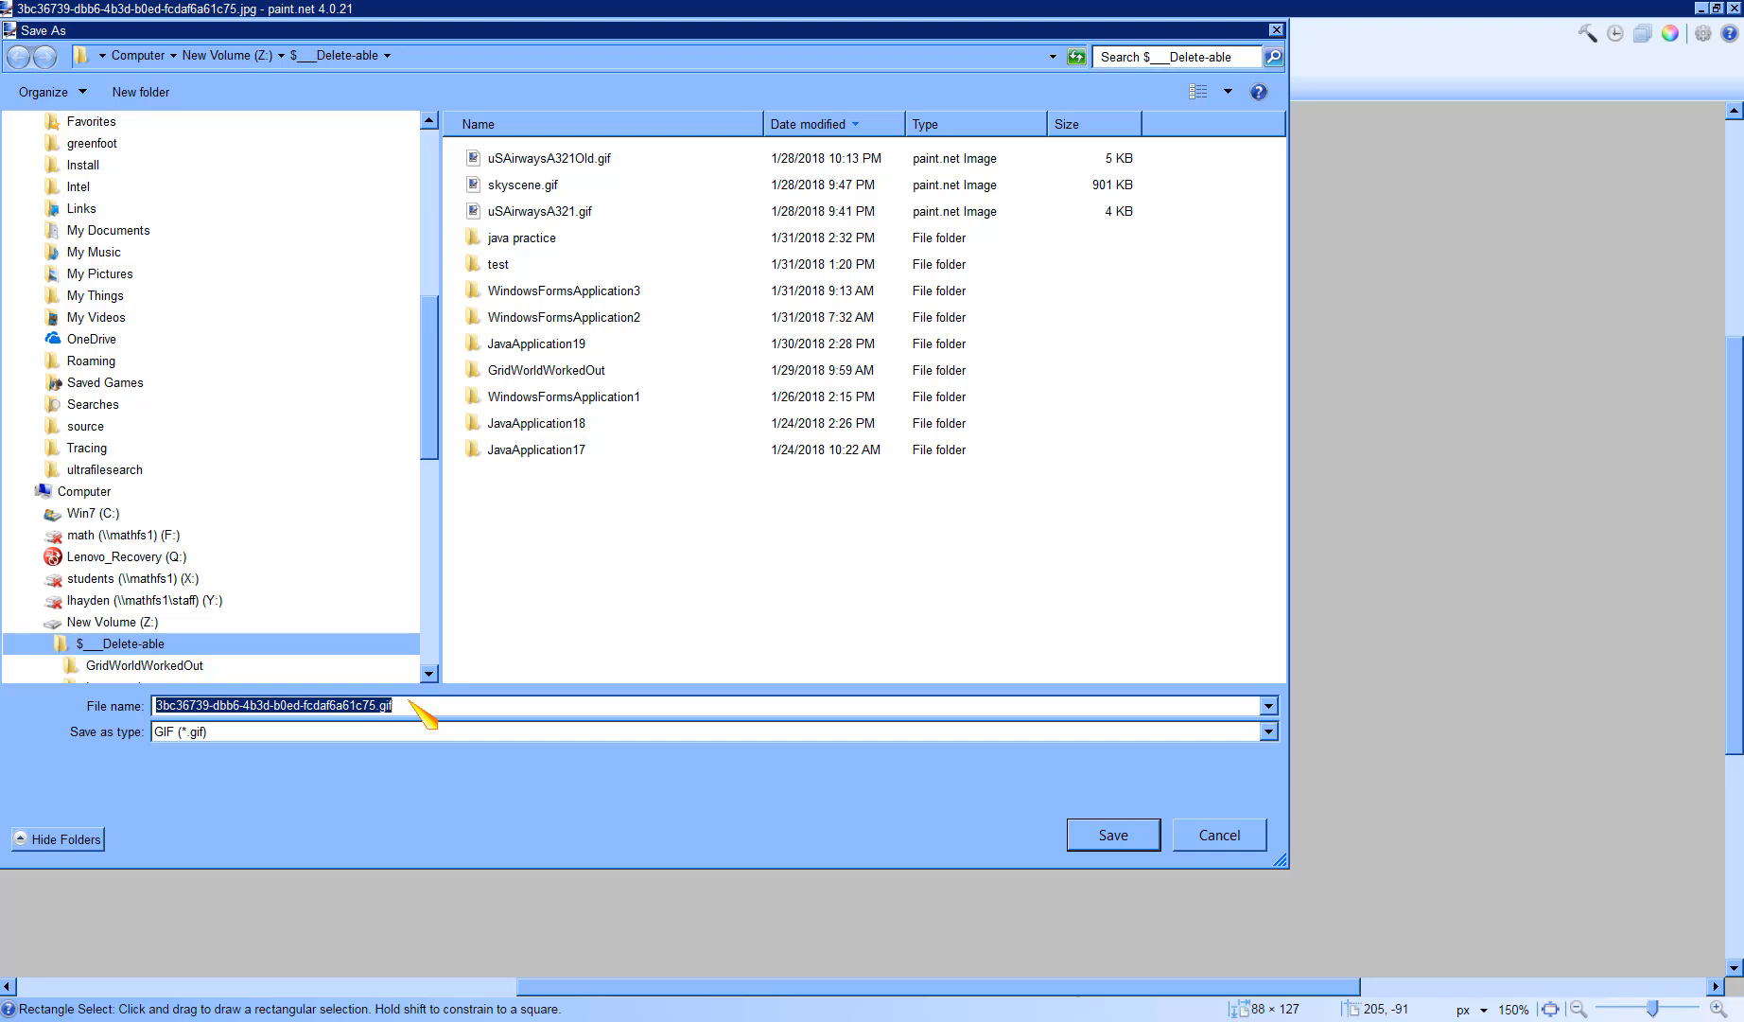
text(caveman1)
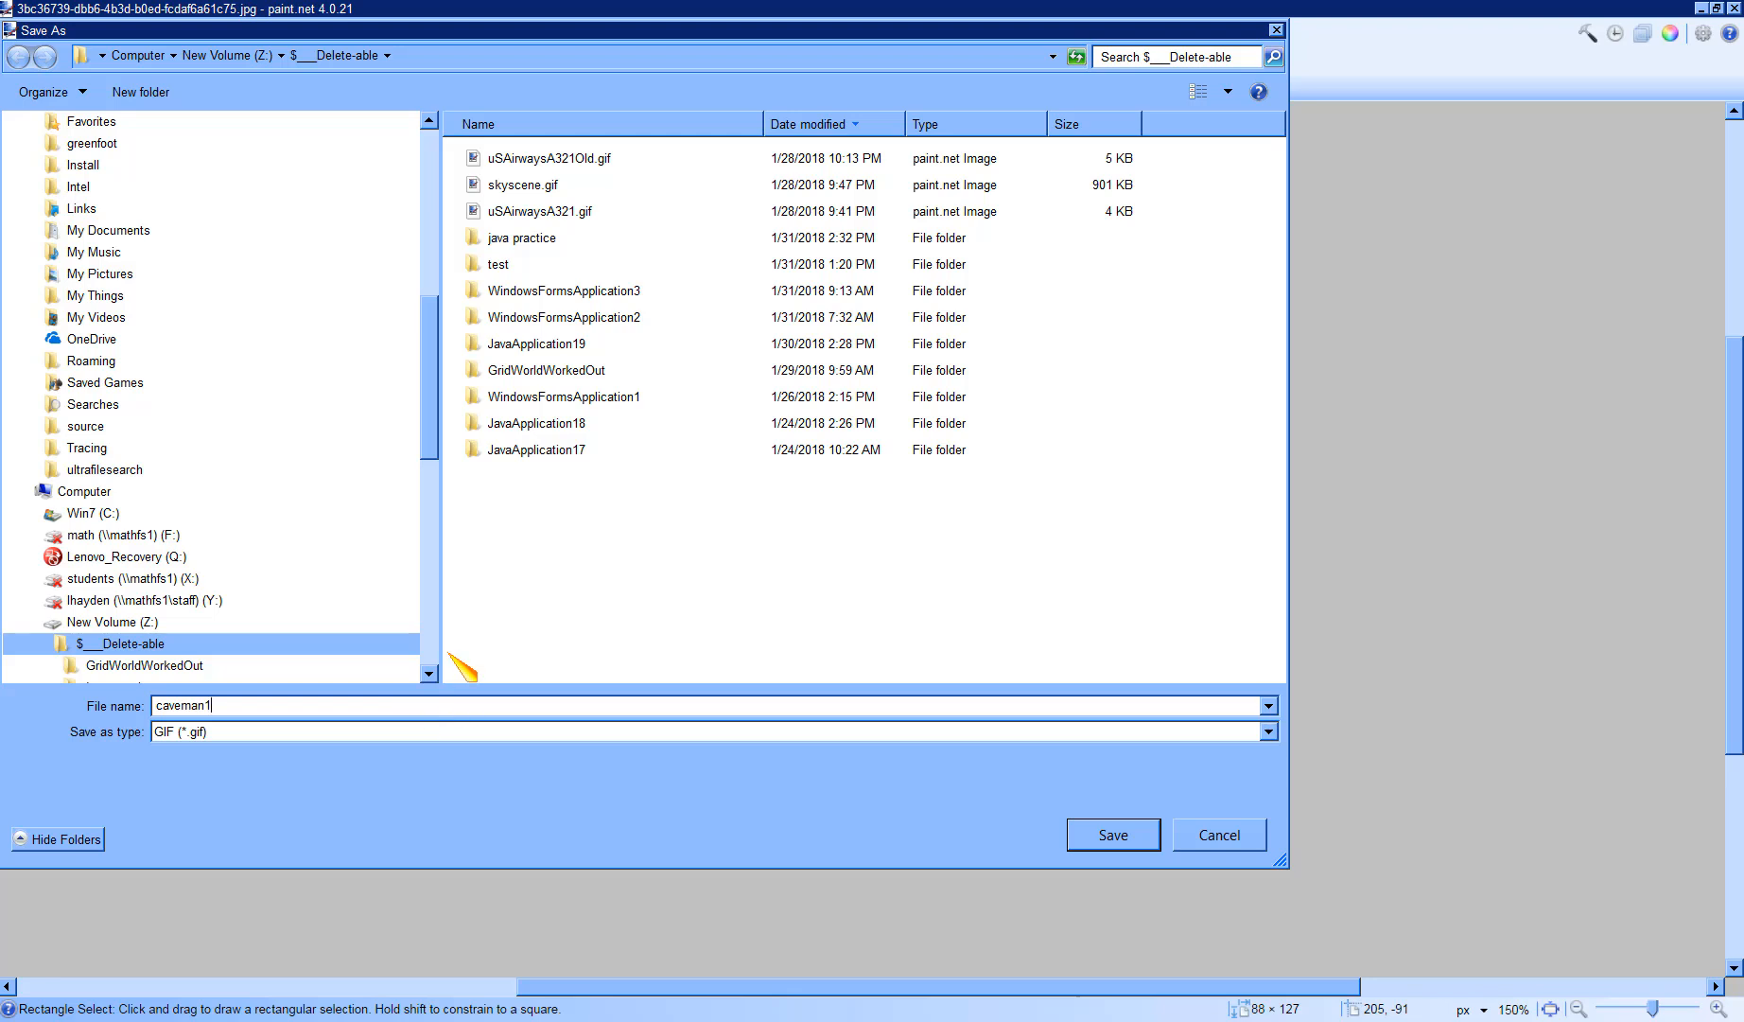
- Save caveman1 as a GIF in the ButtonBashingGame images folder under ics_screencasts
scroll(405, 322, up, 2)
scroll(405, 323, up, 1)
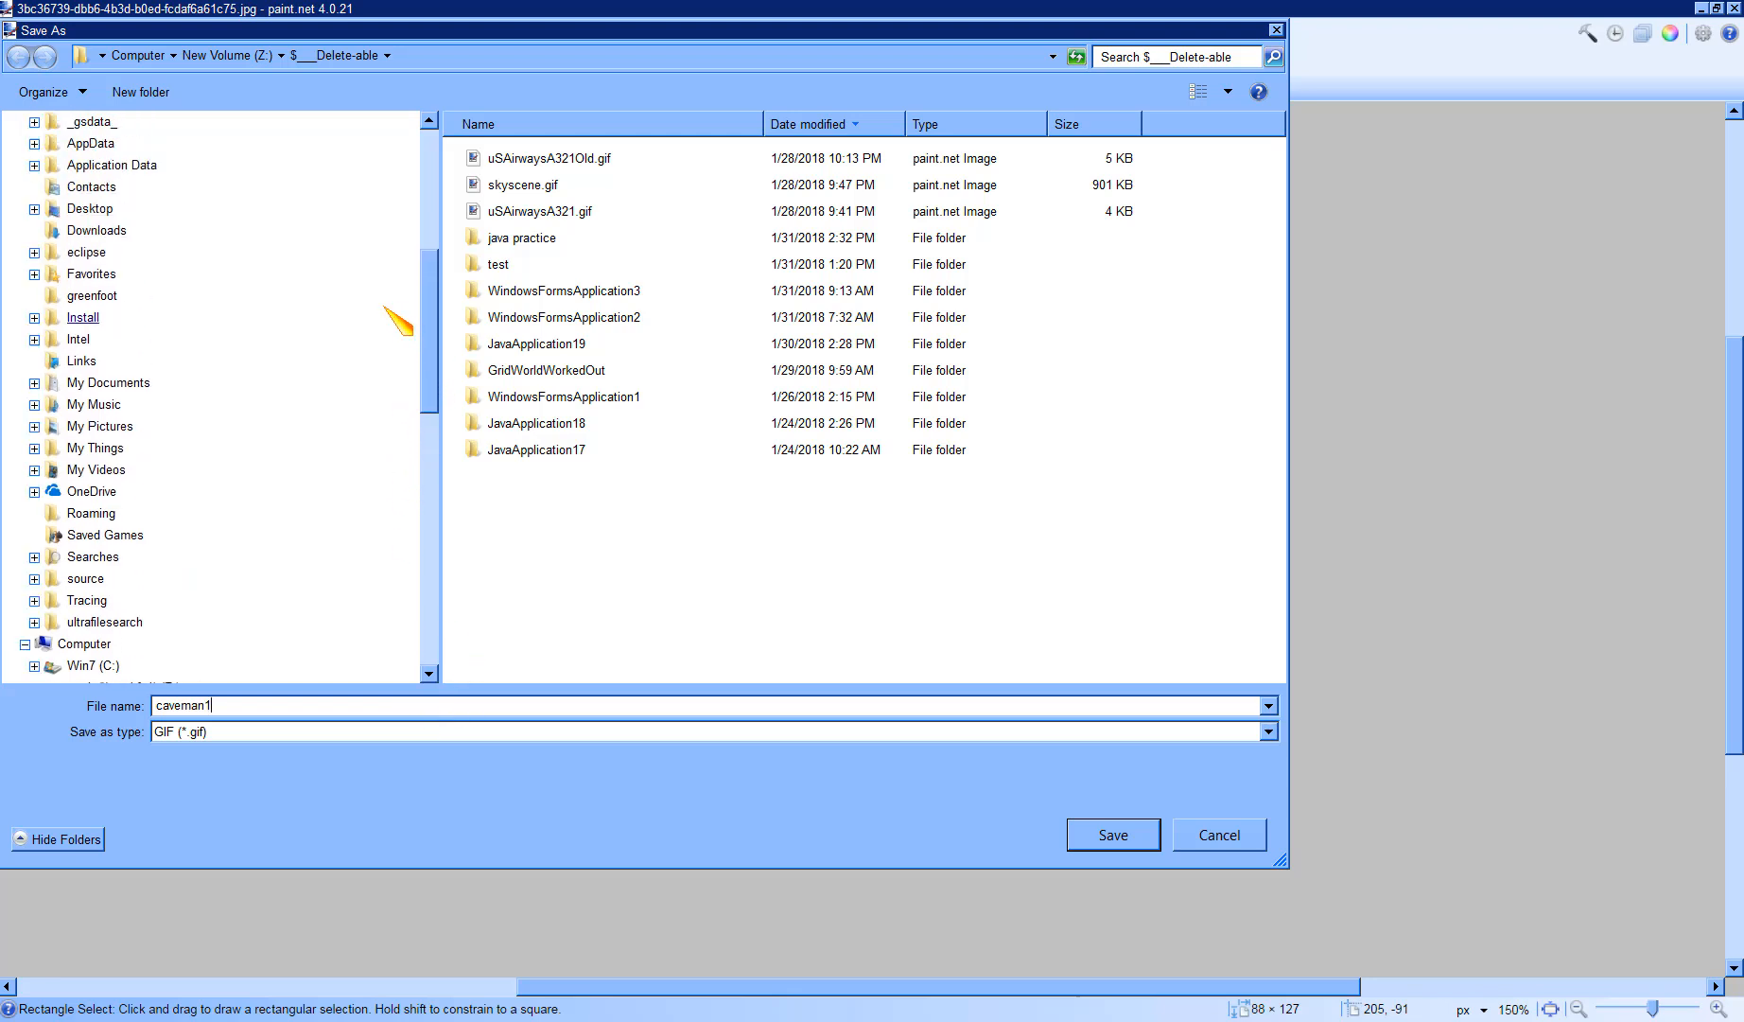
click(35, 385)
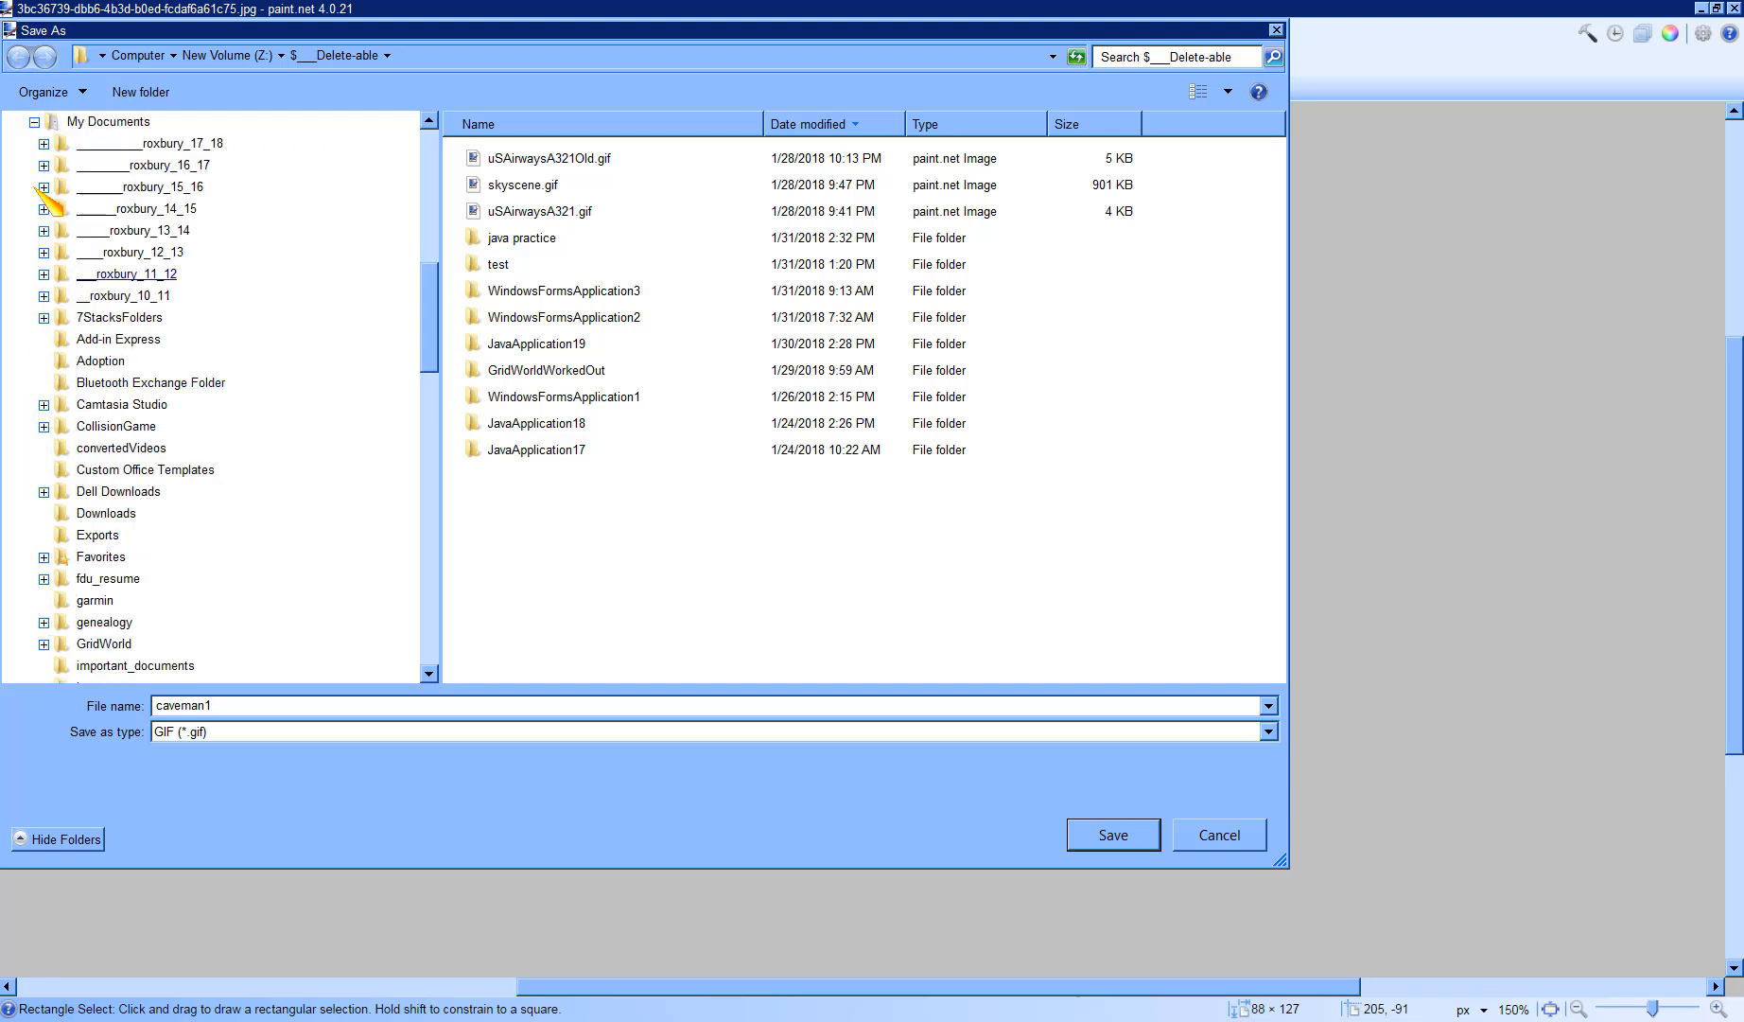
click(44, 143)
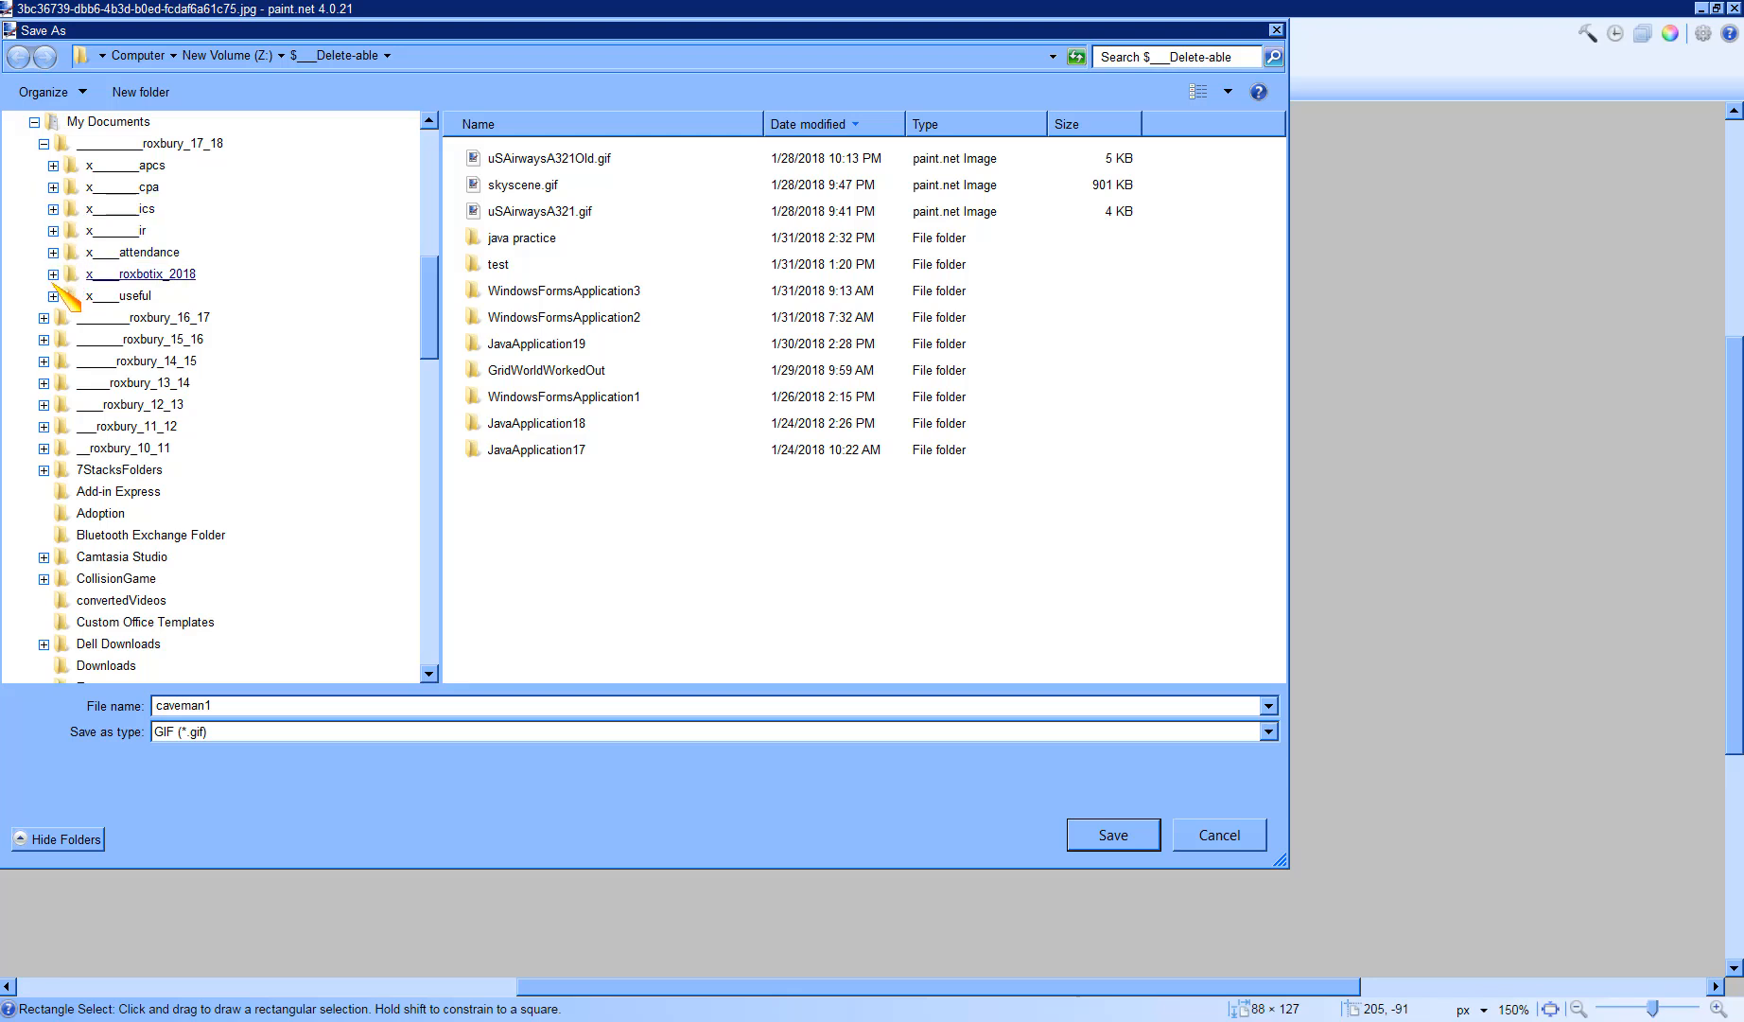
click(53, 209)
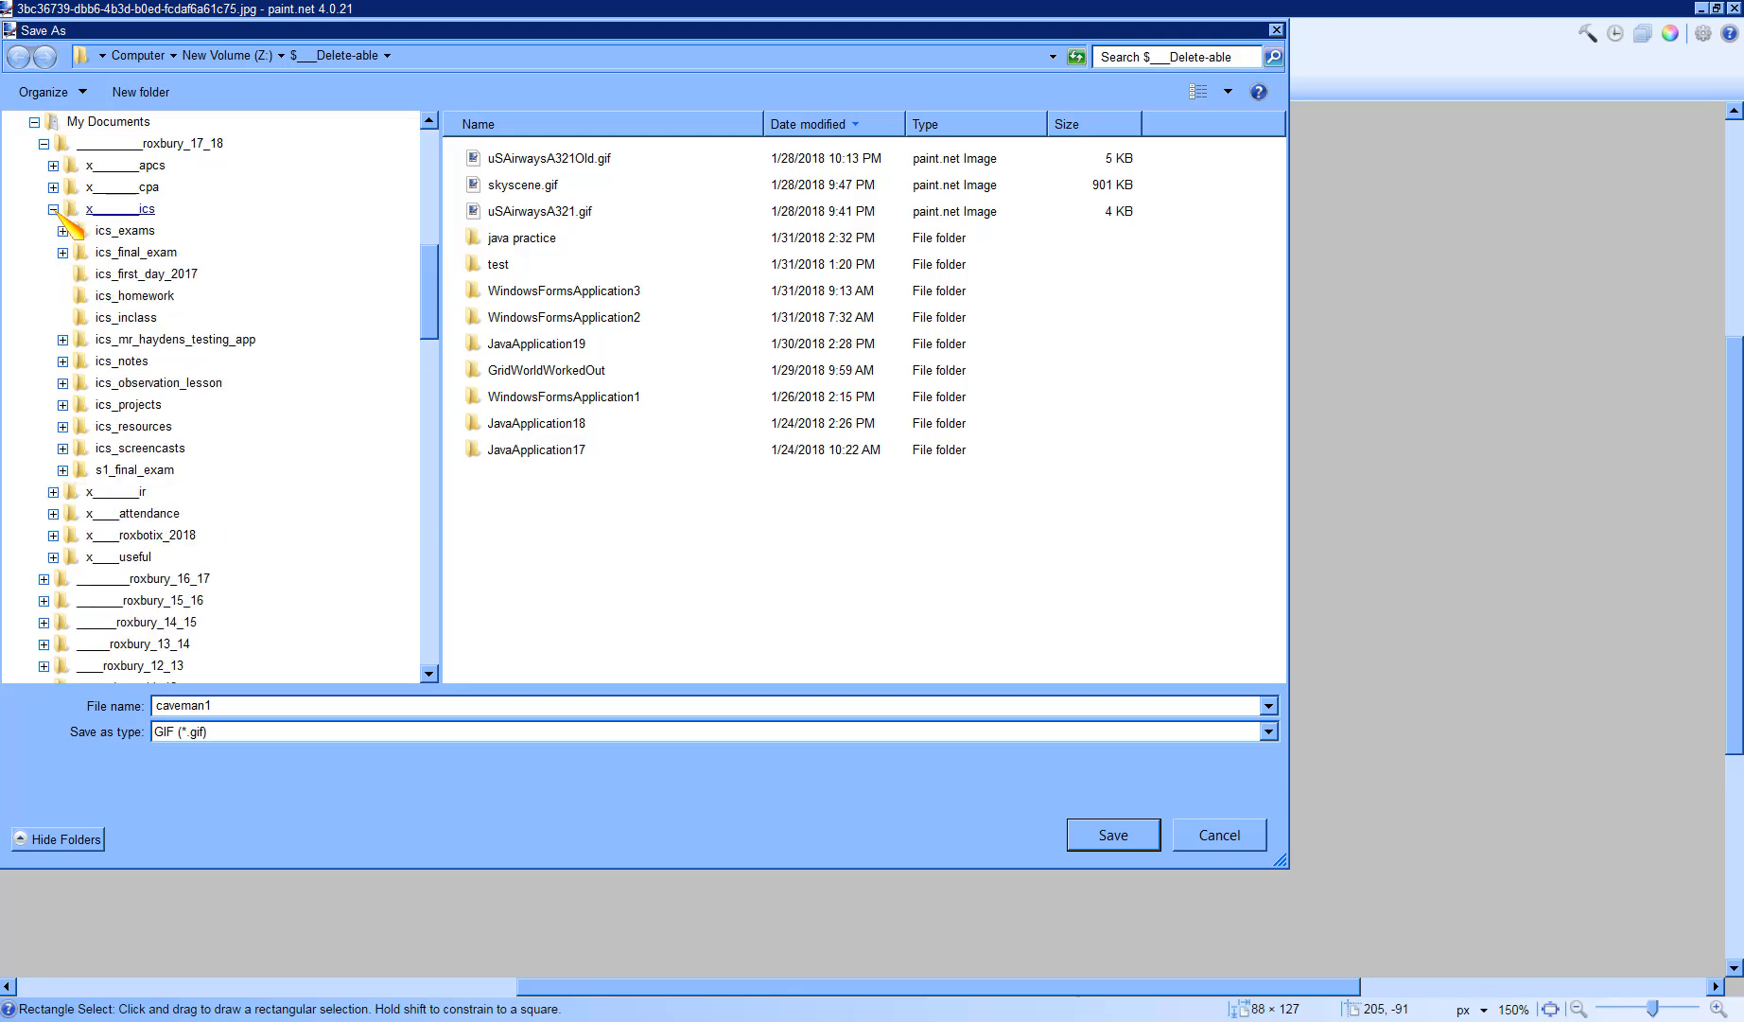
click(63, 405)
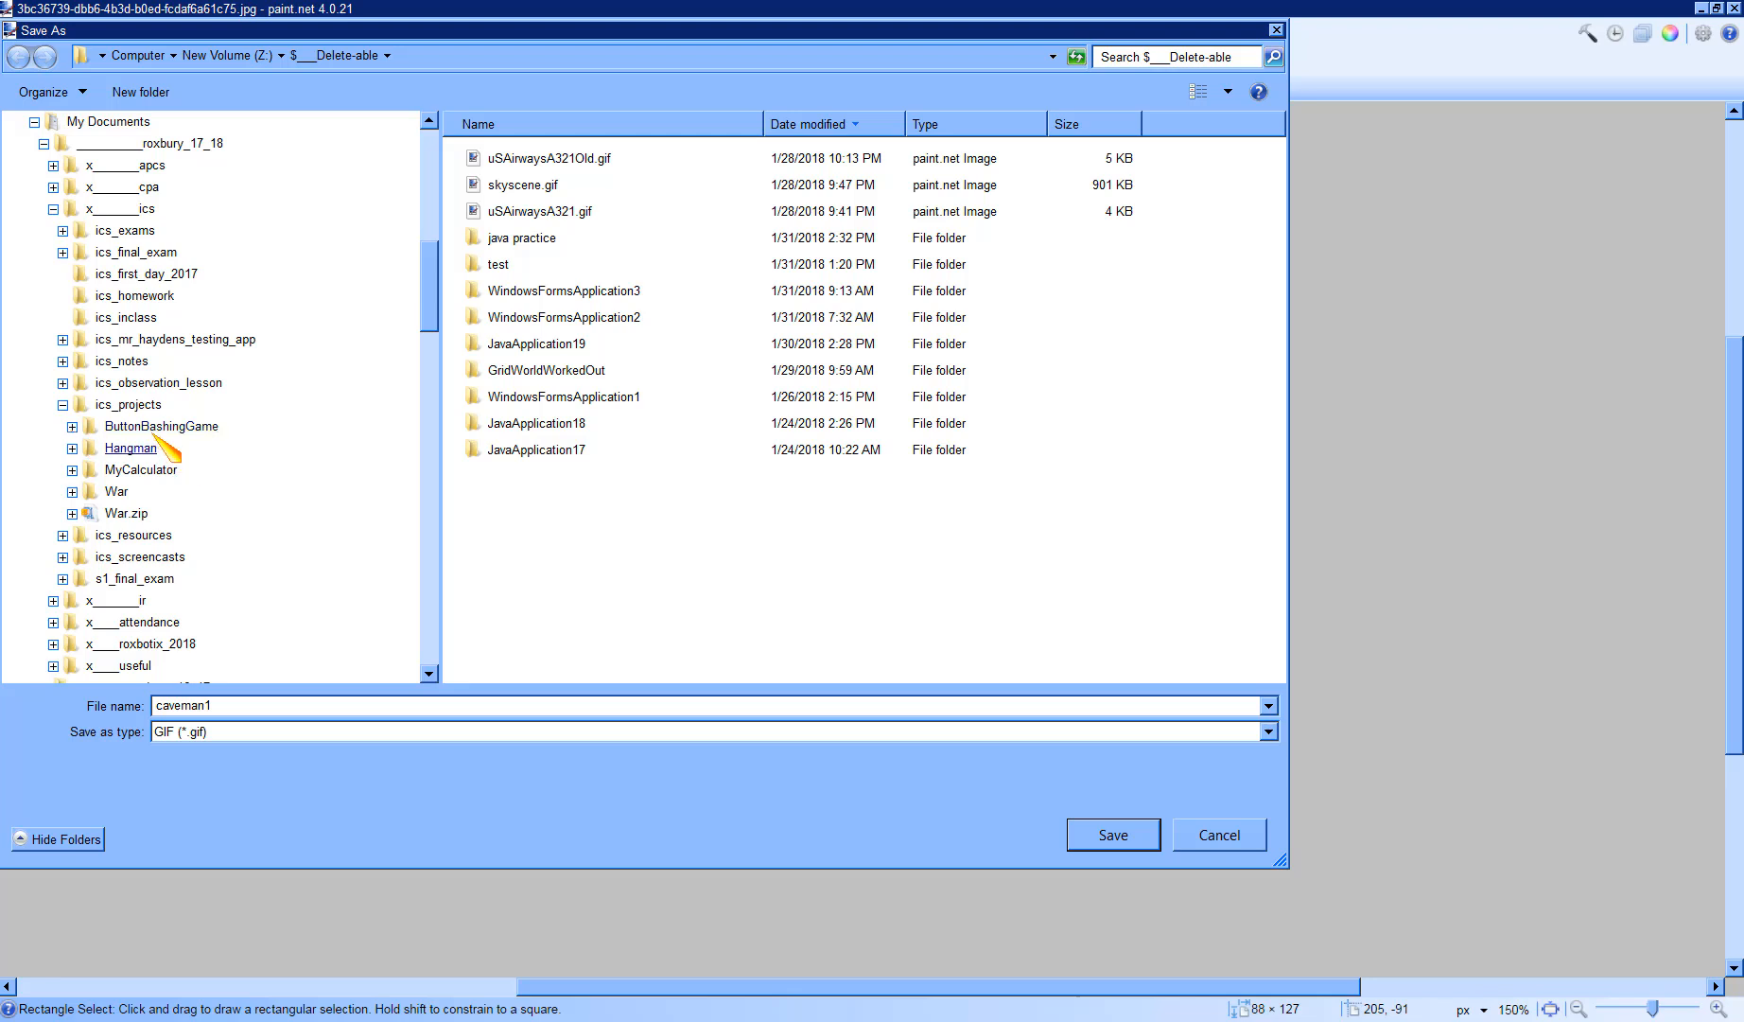
click(115, 425)
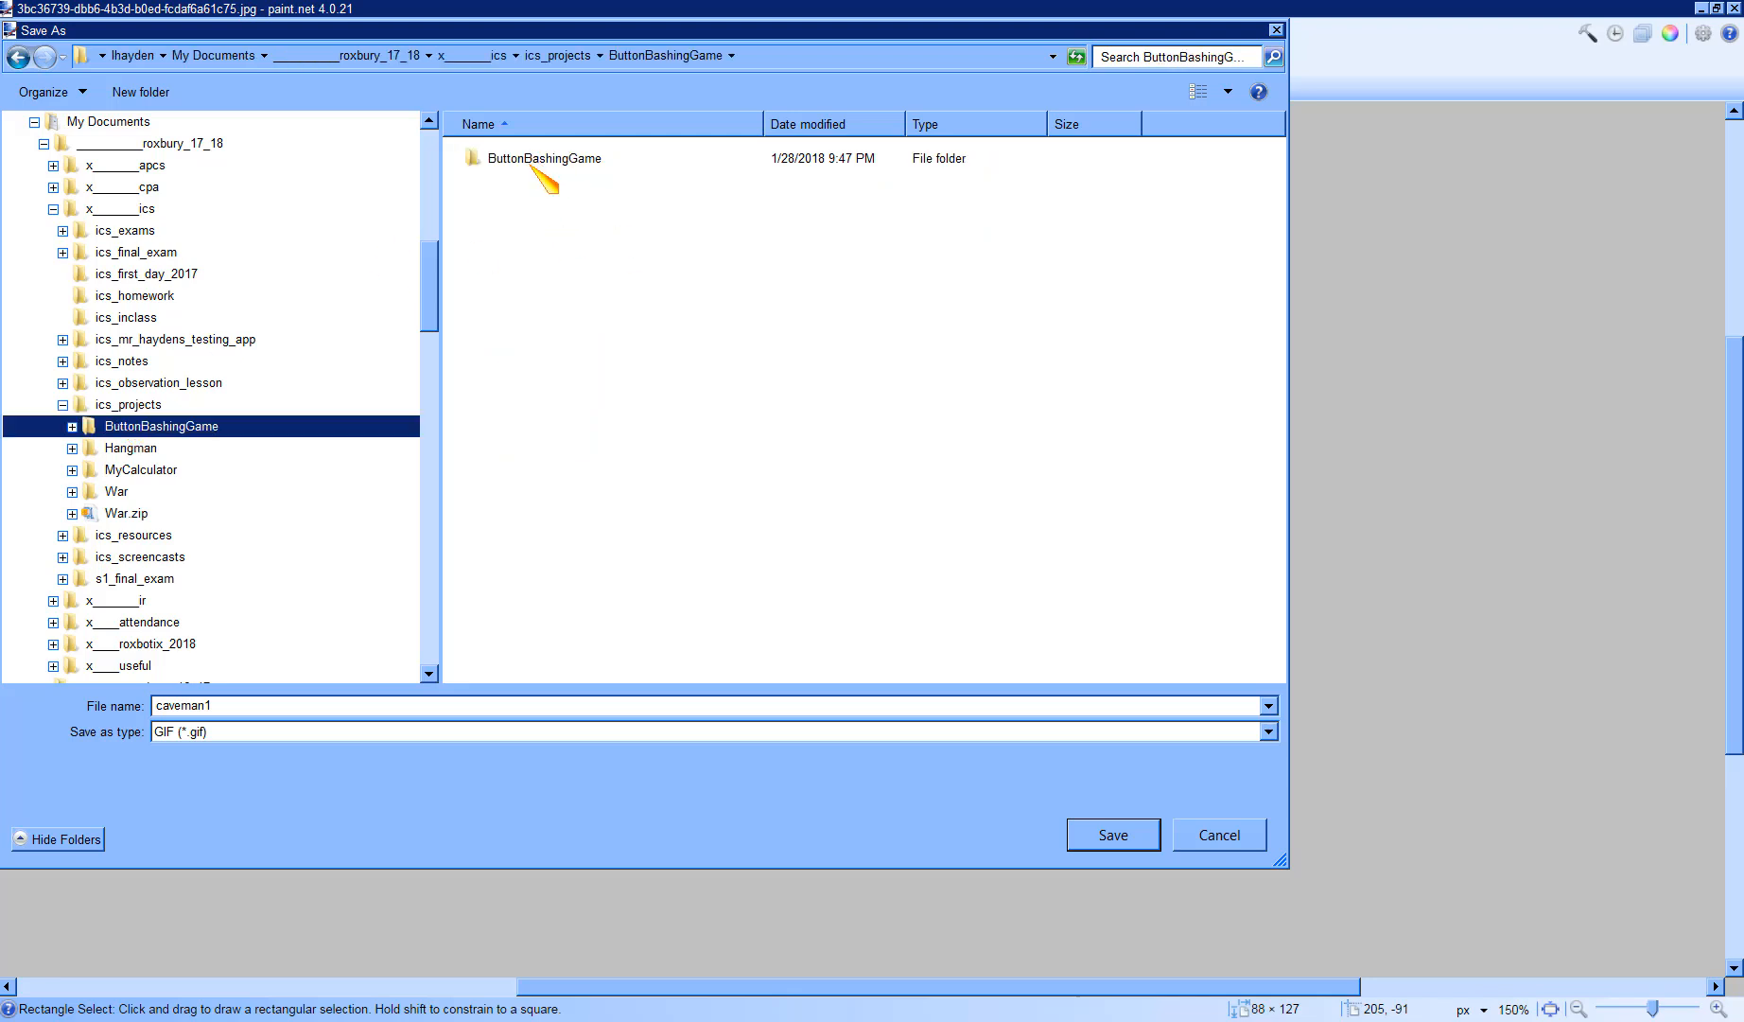
click(62, 557)
click(72, 578)
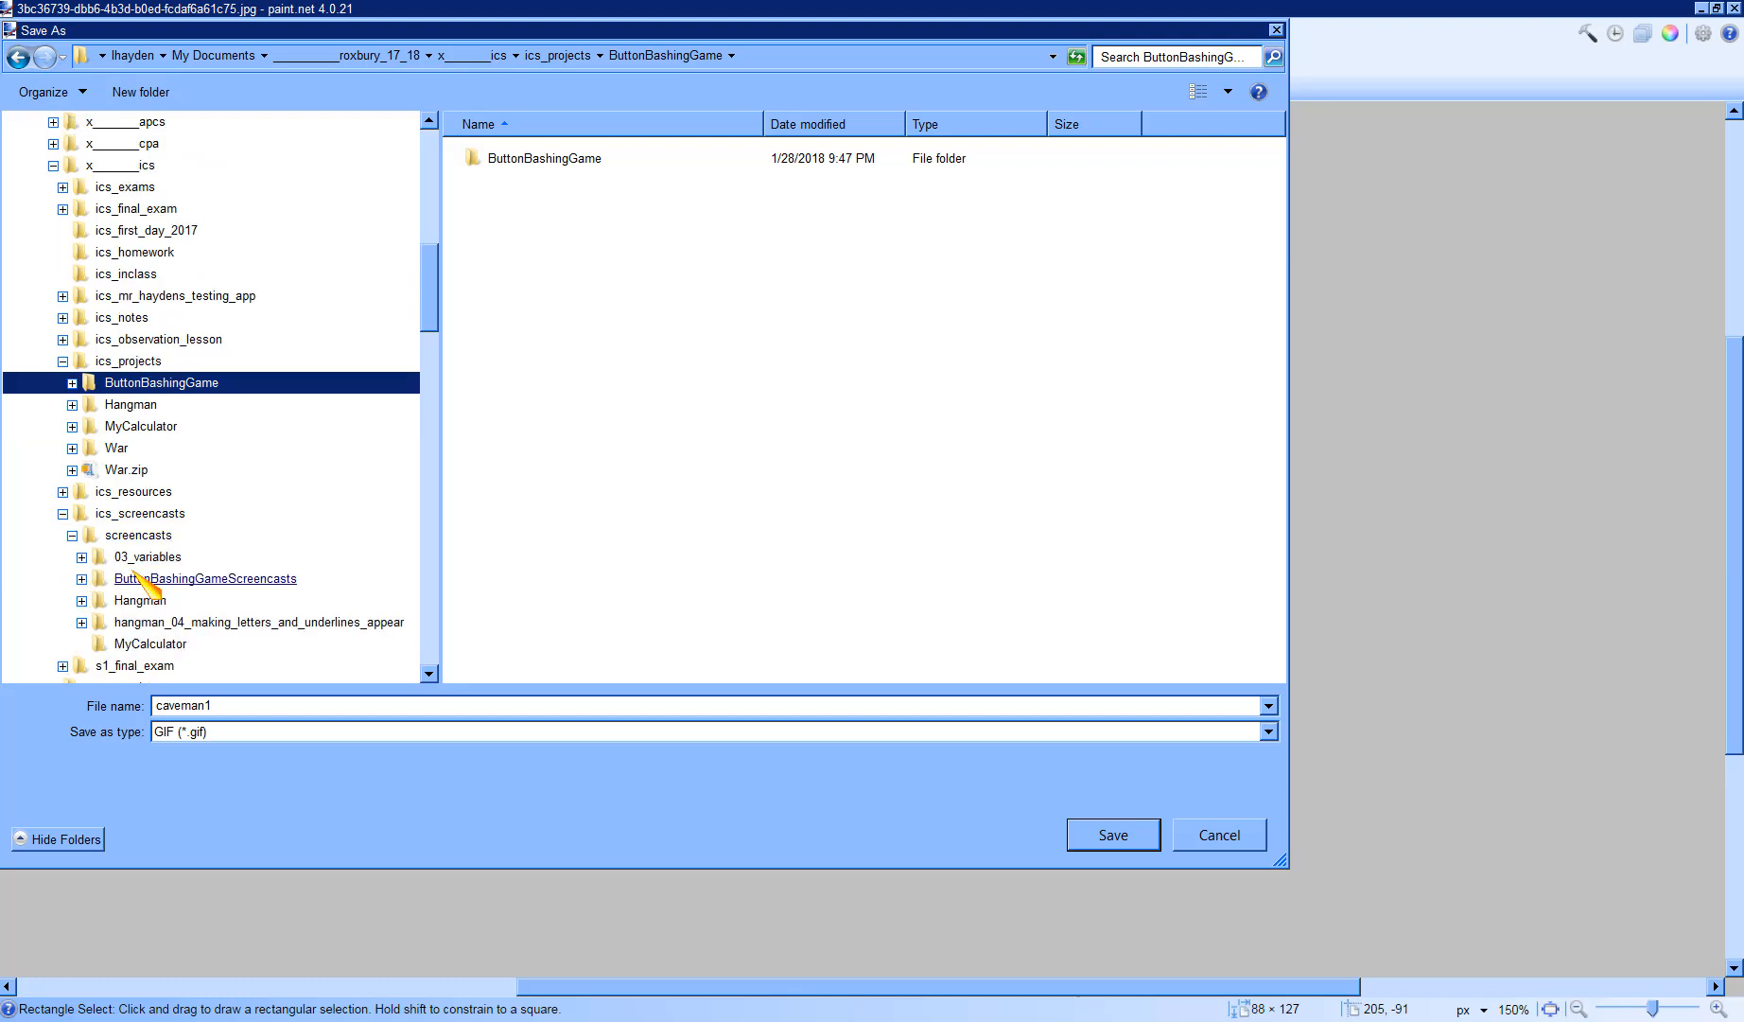
click(139, 578)
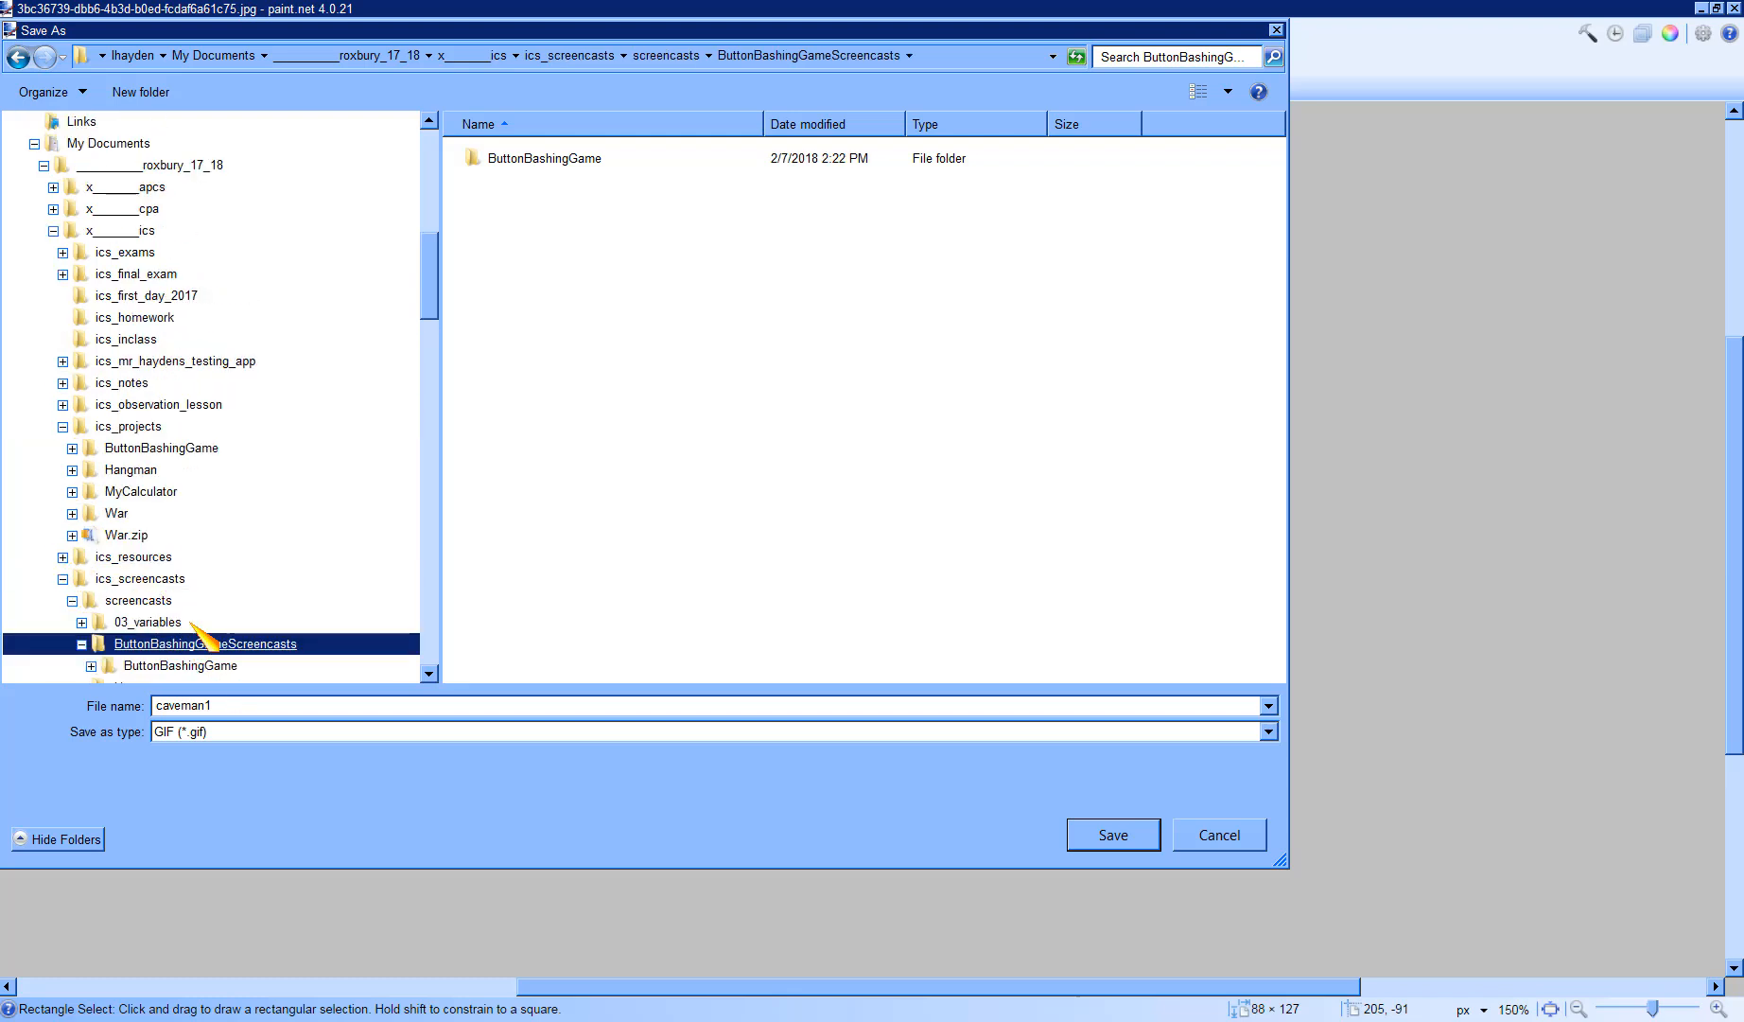
click(218, 649)
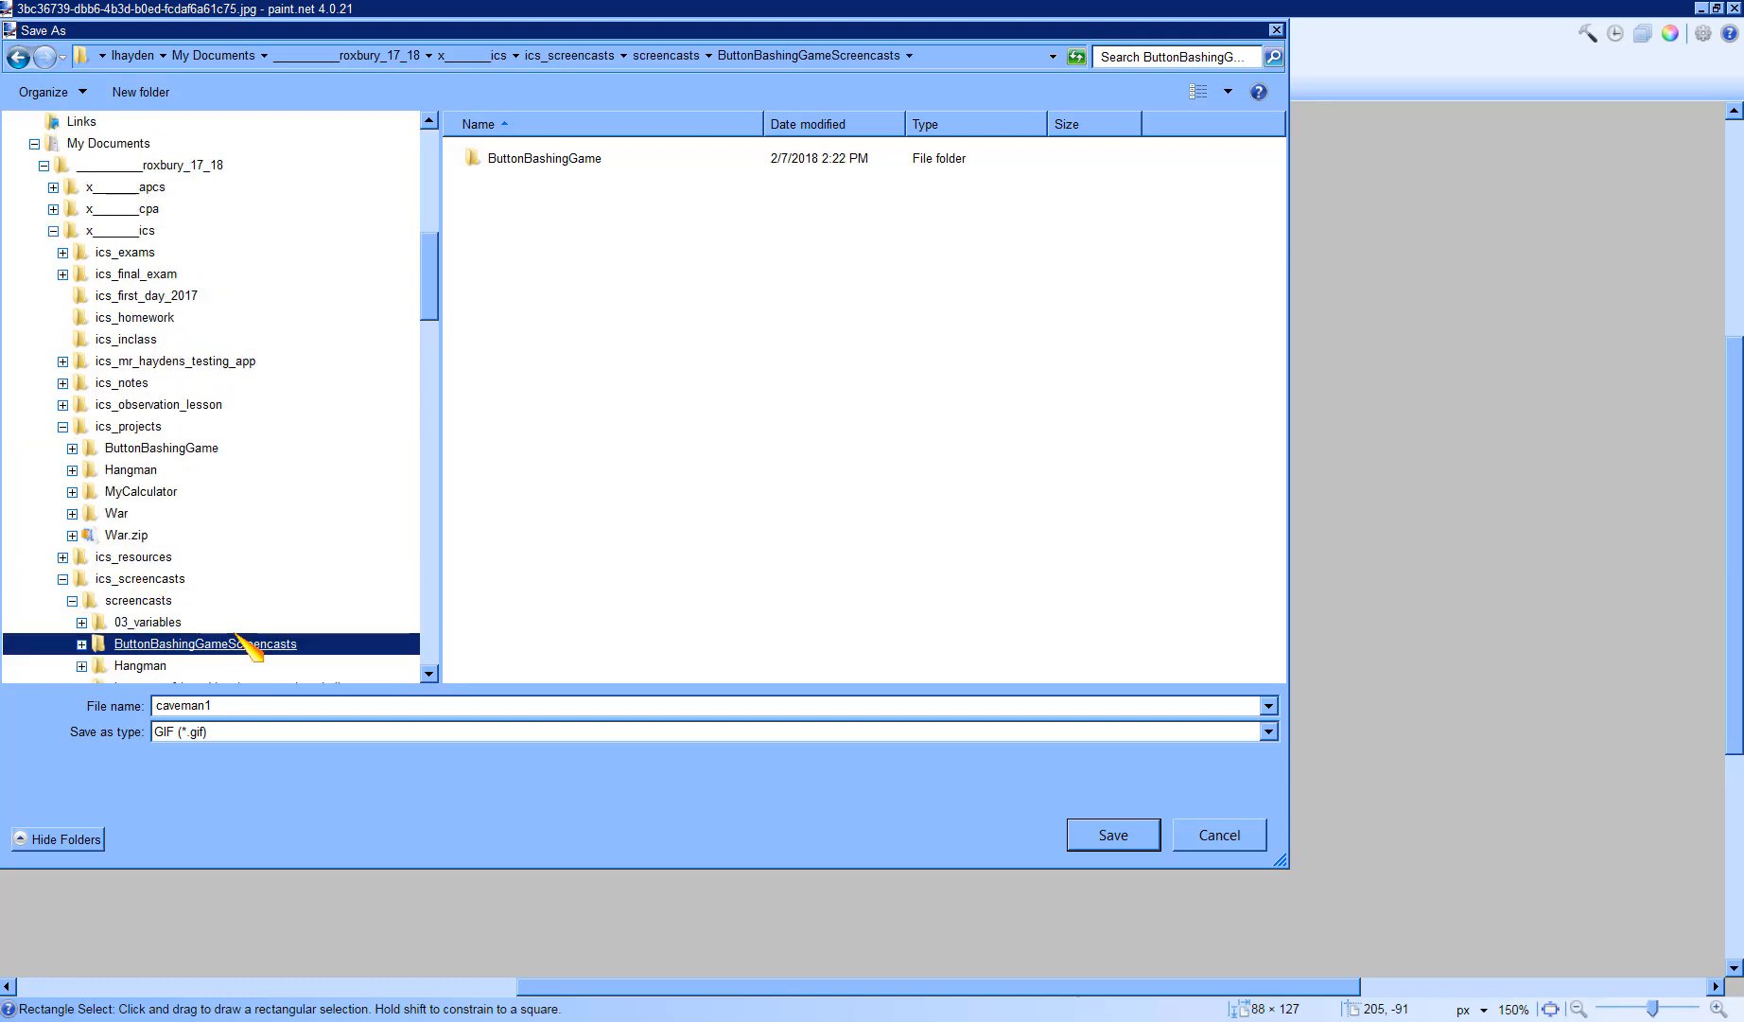
double_click(540, 159)
double_click(511, 215)
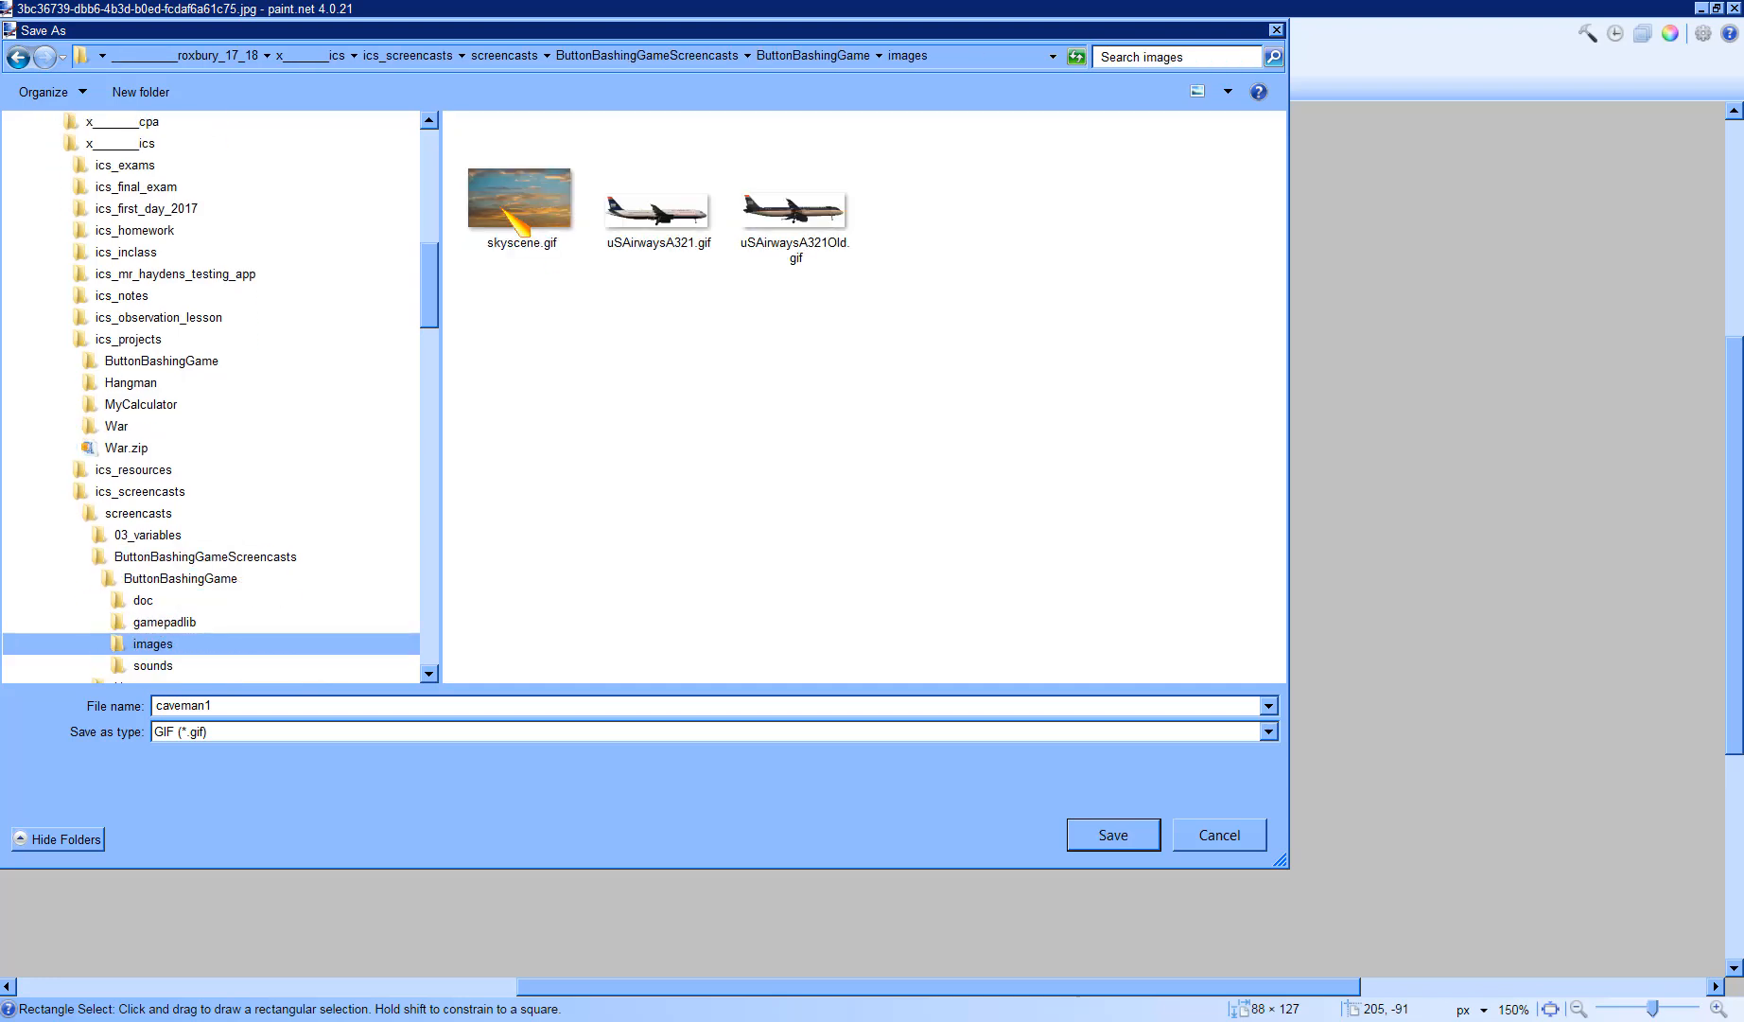
click(1135, 834)
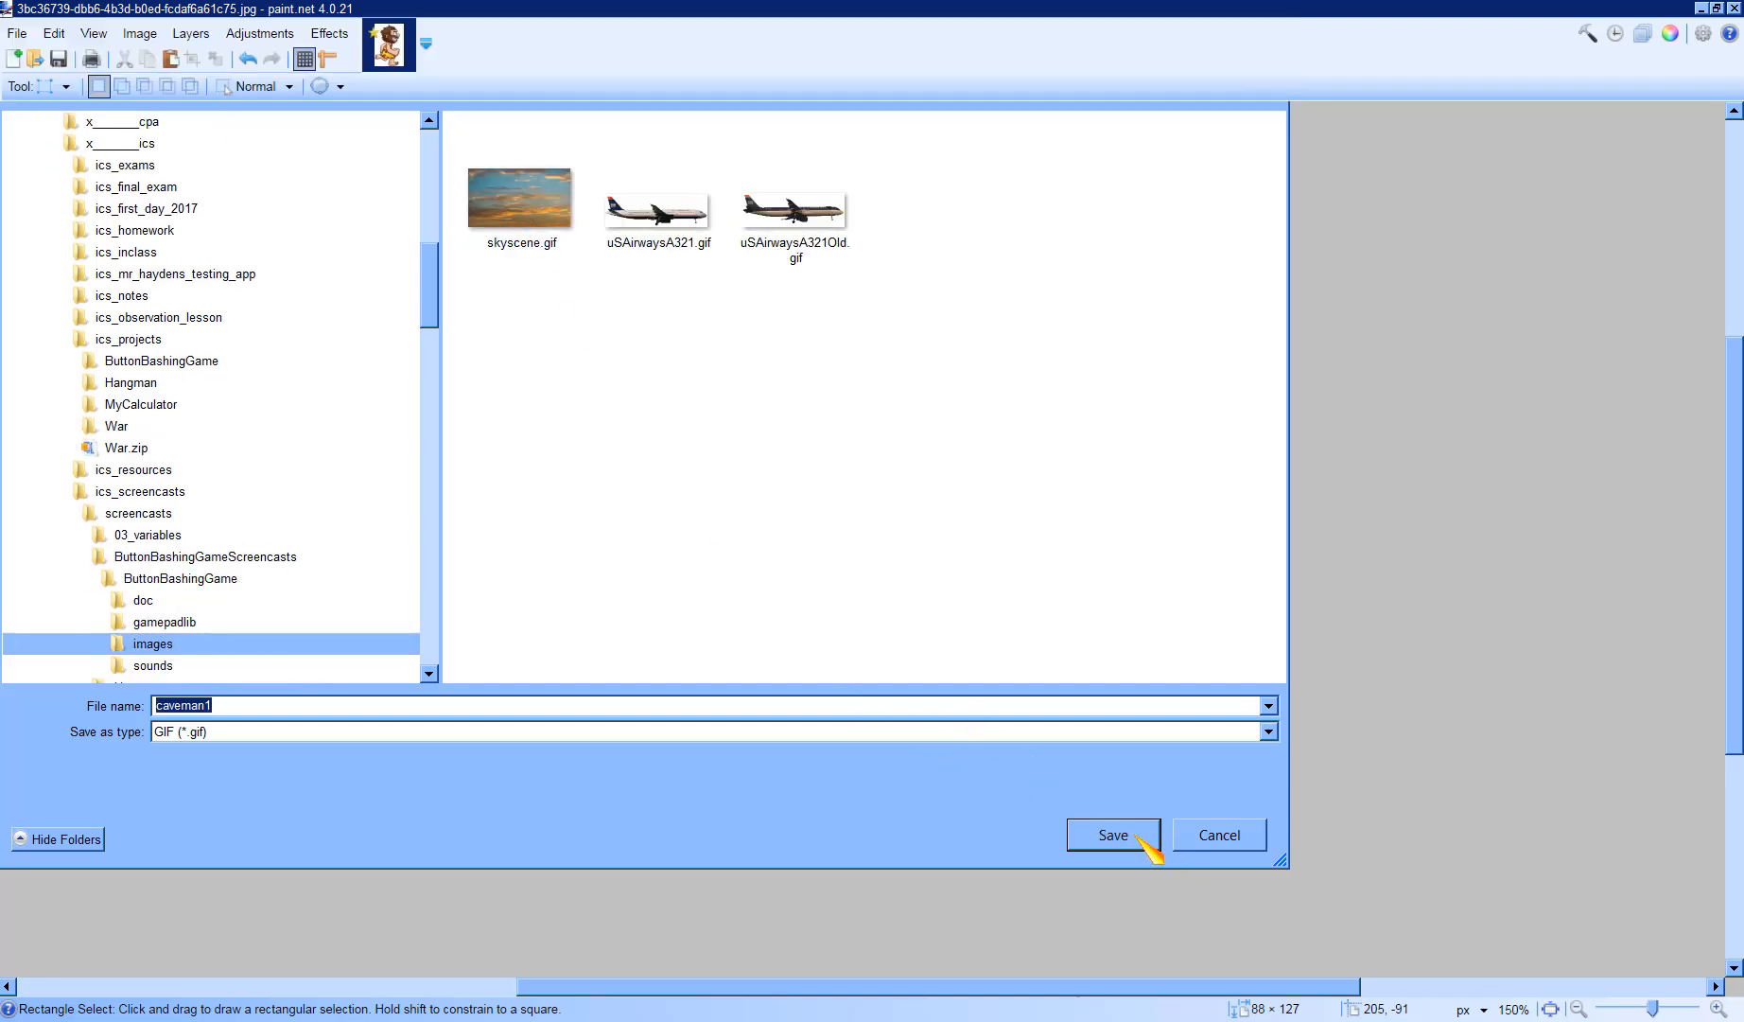
click(560, 608)
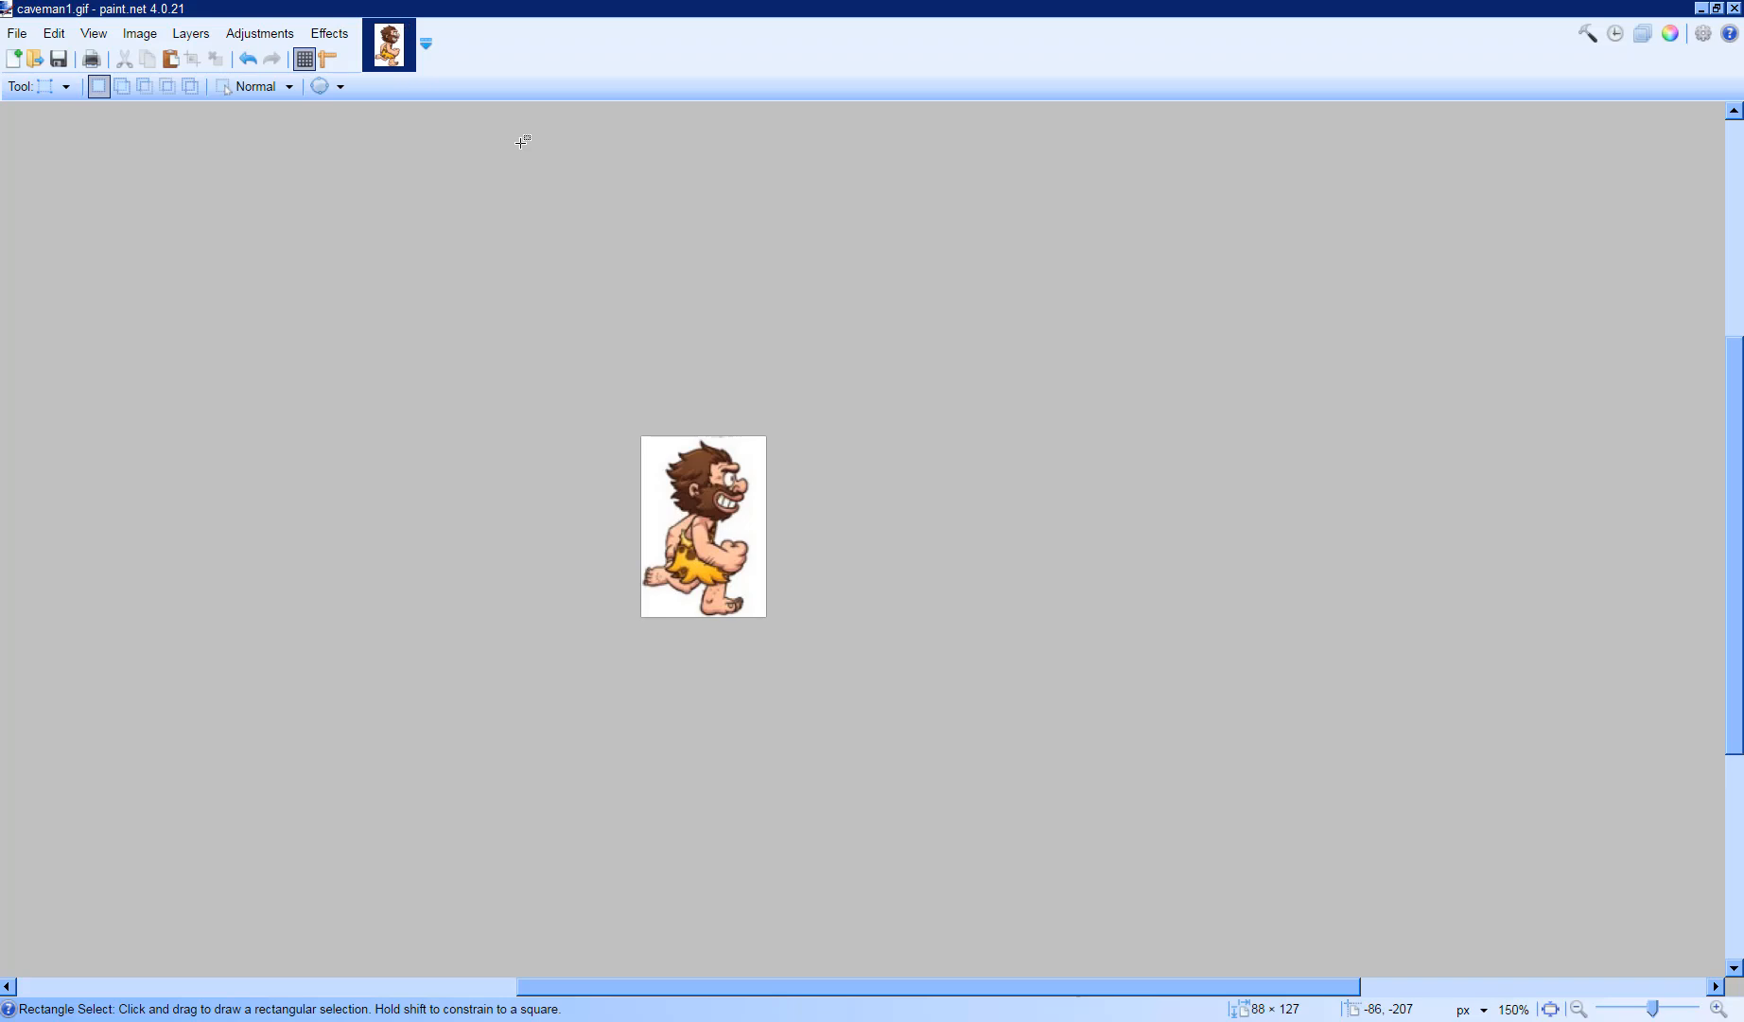
- Select the white background with the Magic Wand at 25% tolerance, delete it, deselect, and save the image
click(68, 87)
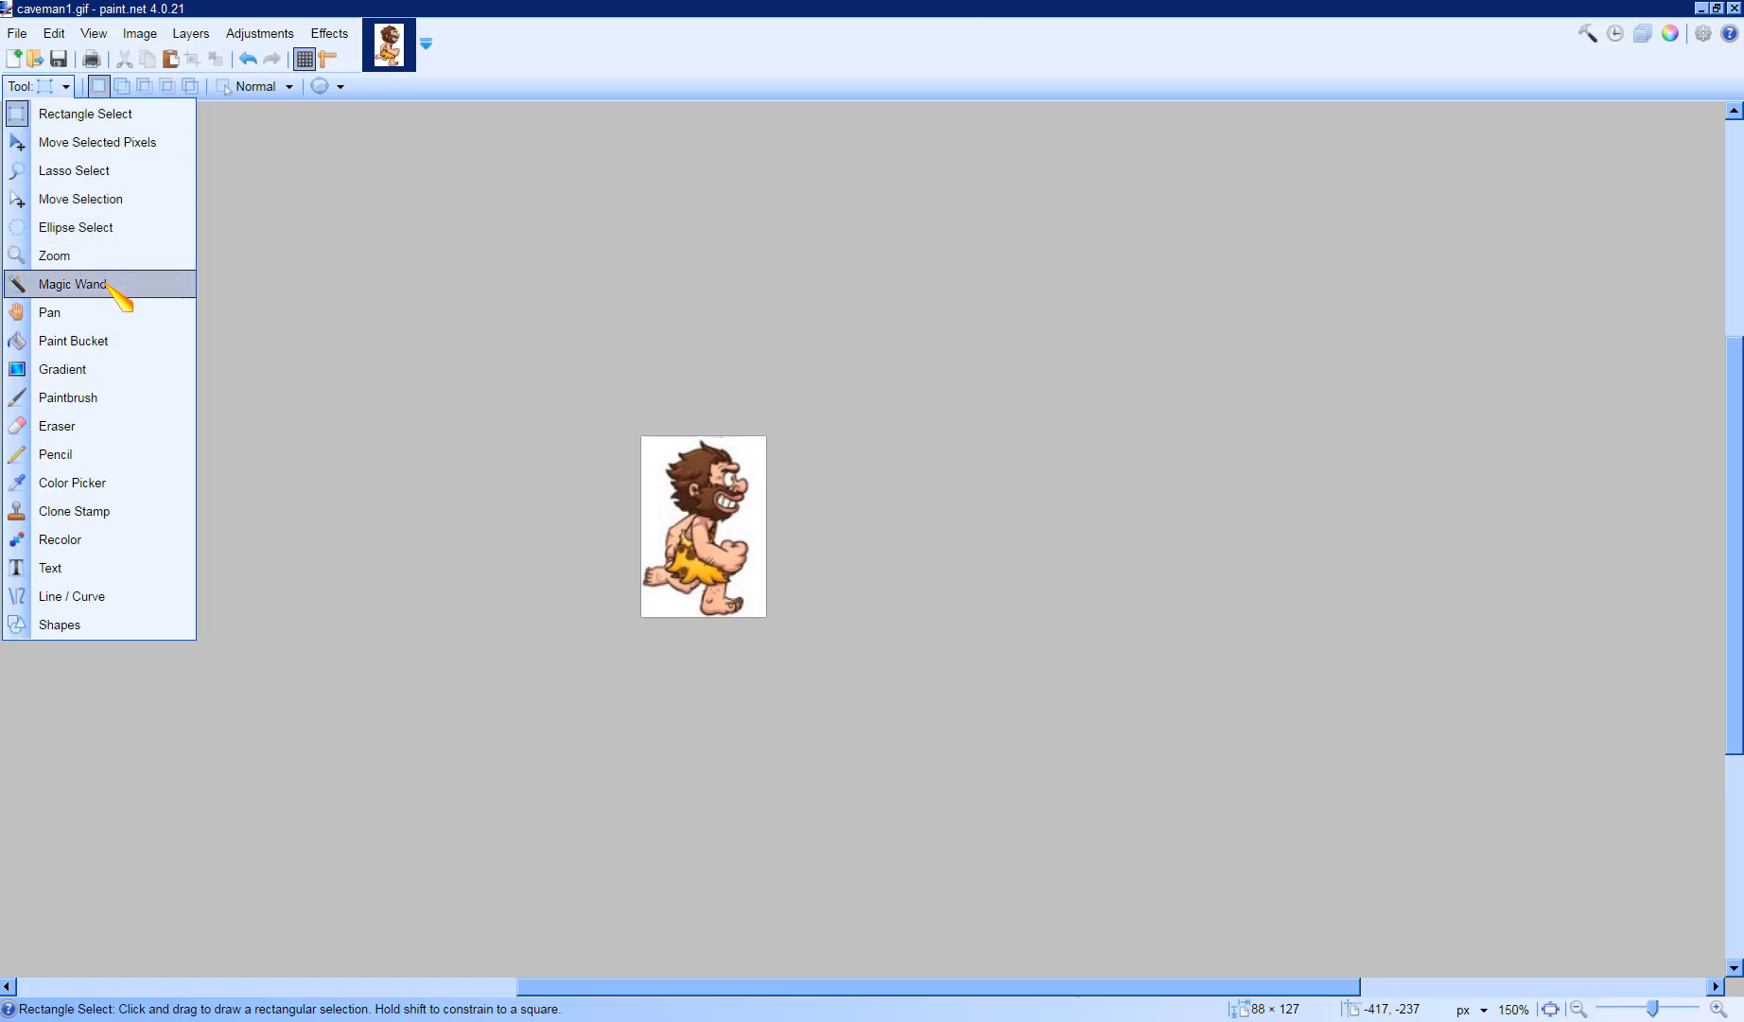
click(107, 284)
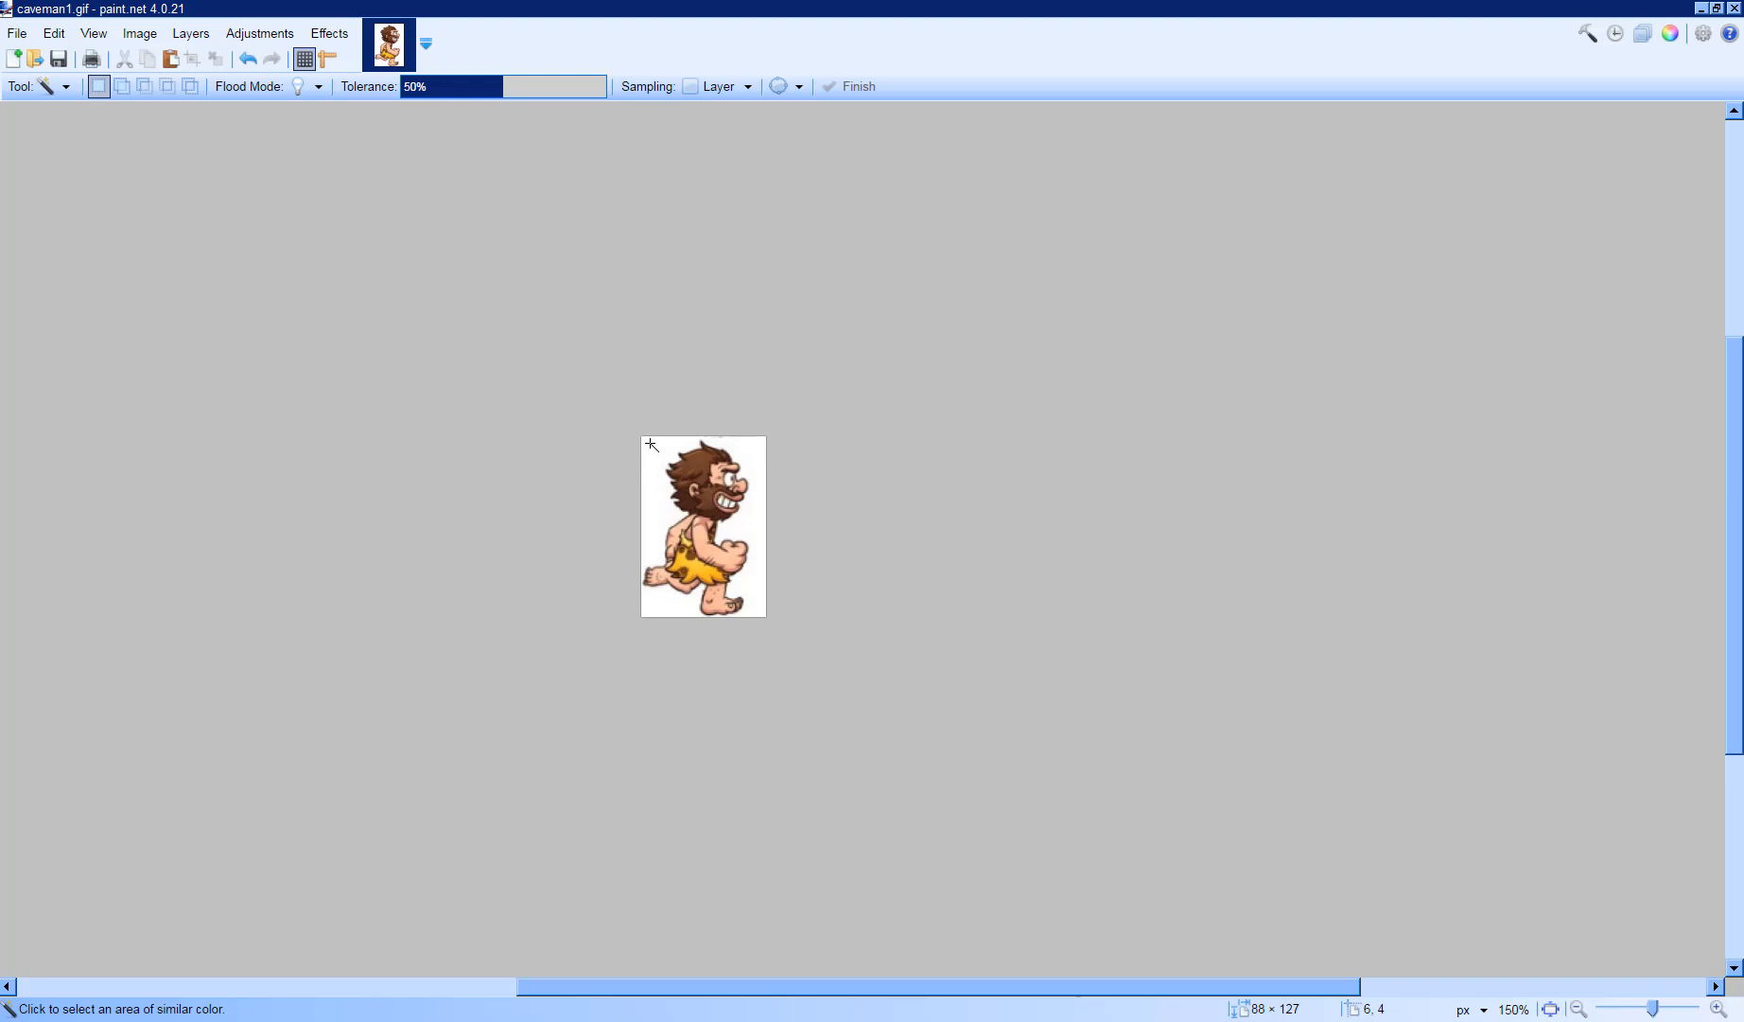
click(650, 444)
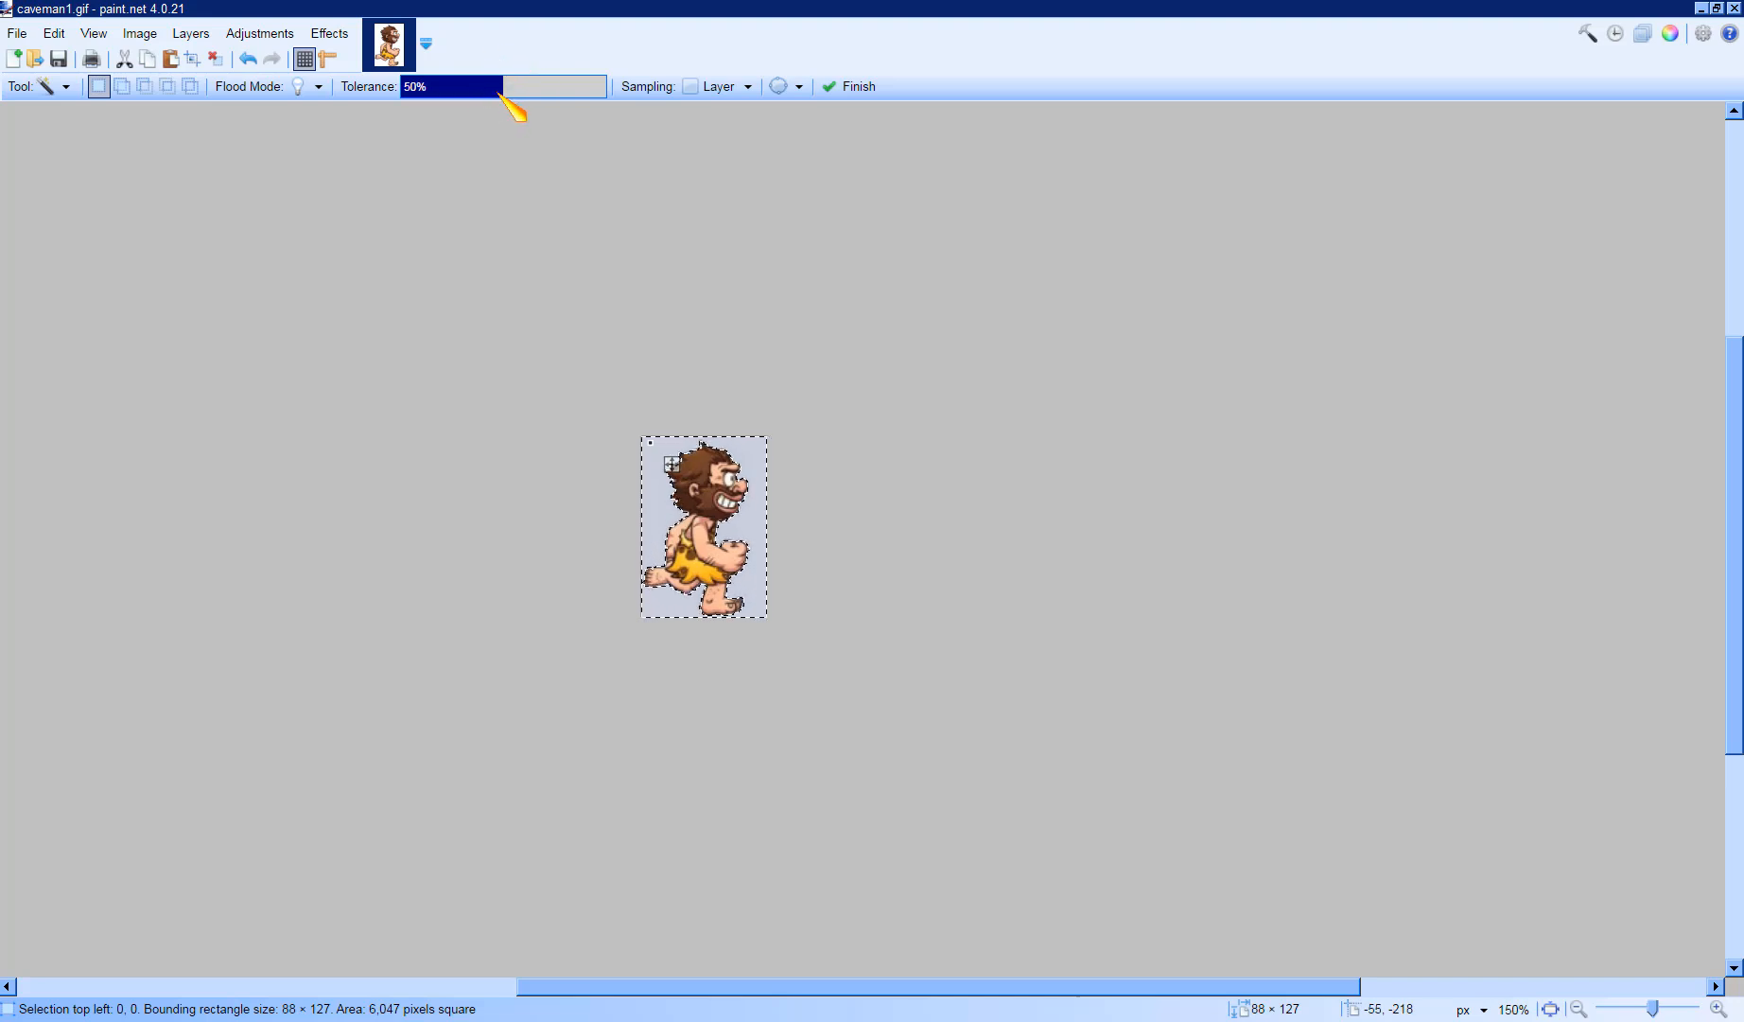
drag(506, 94, 461, 90)
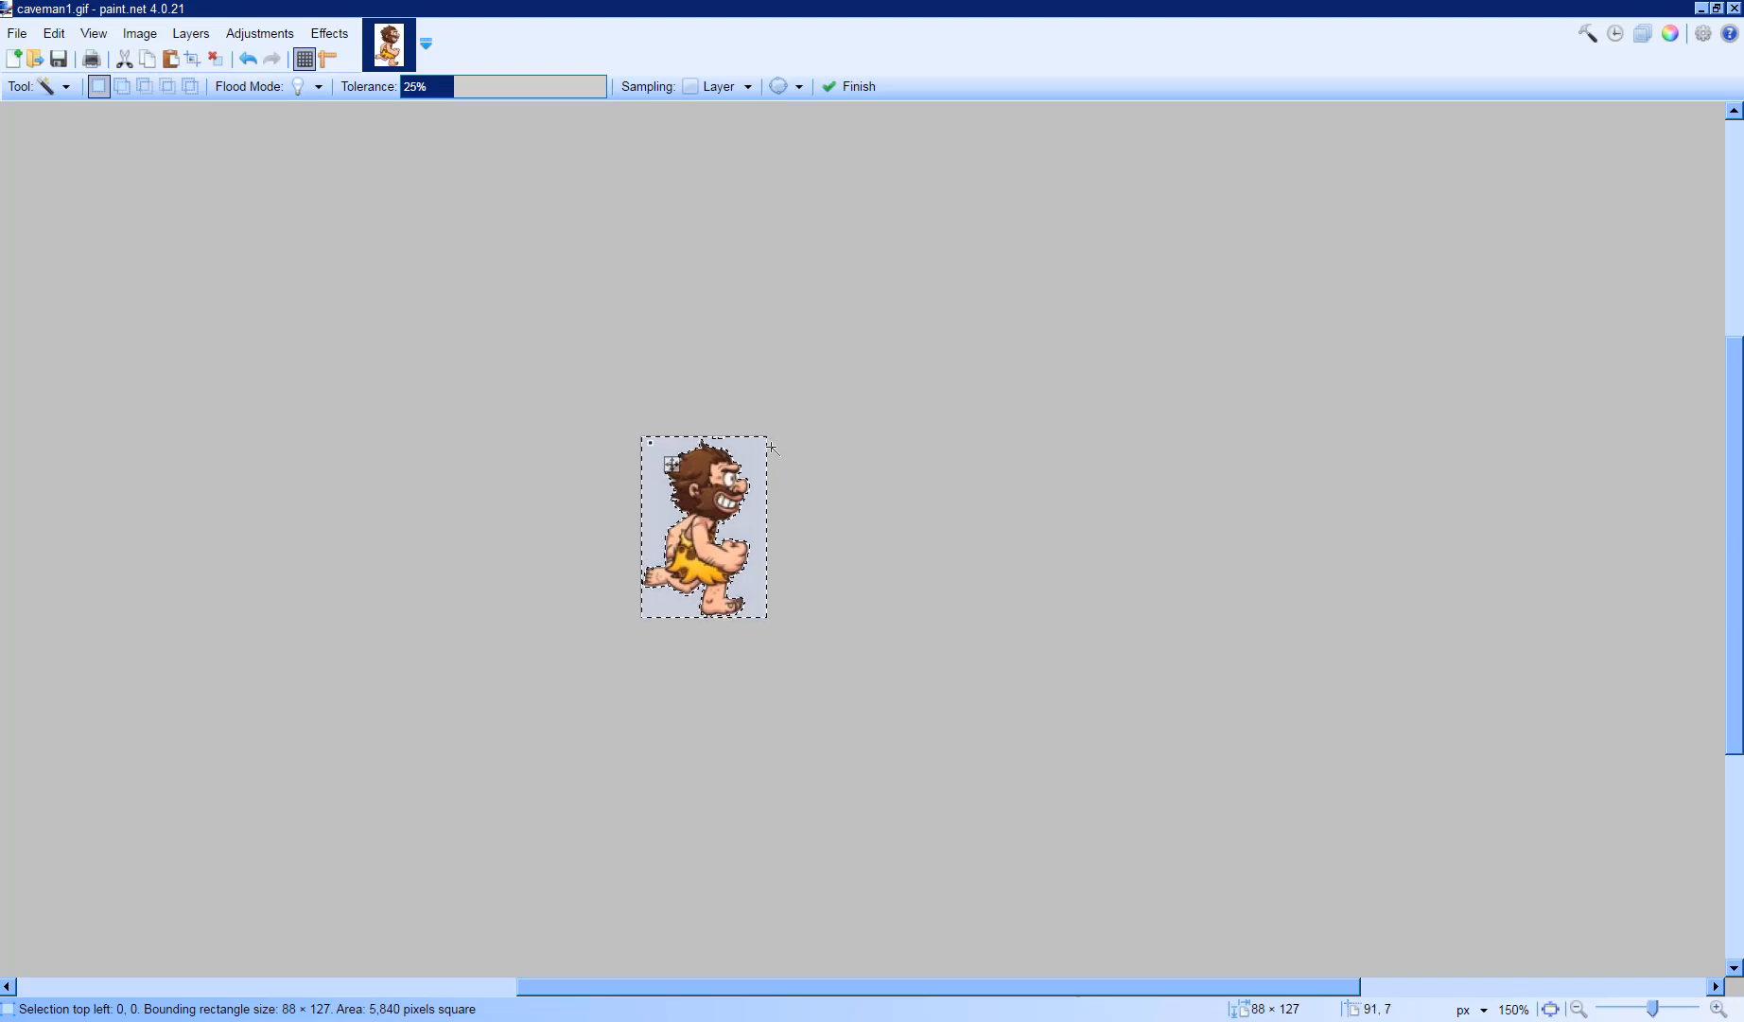
key(Delete)
key(ctrl+d)
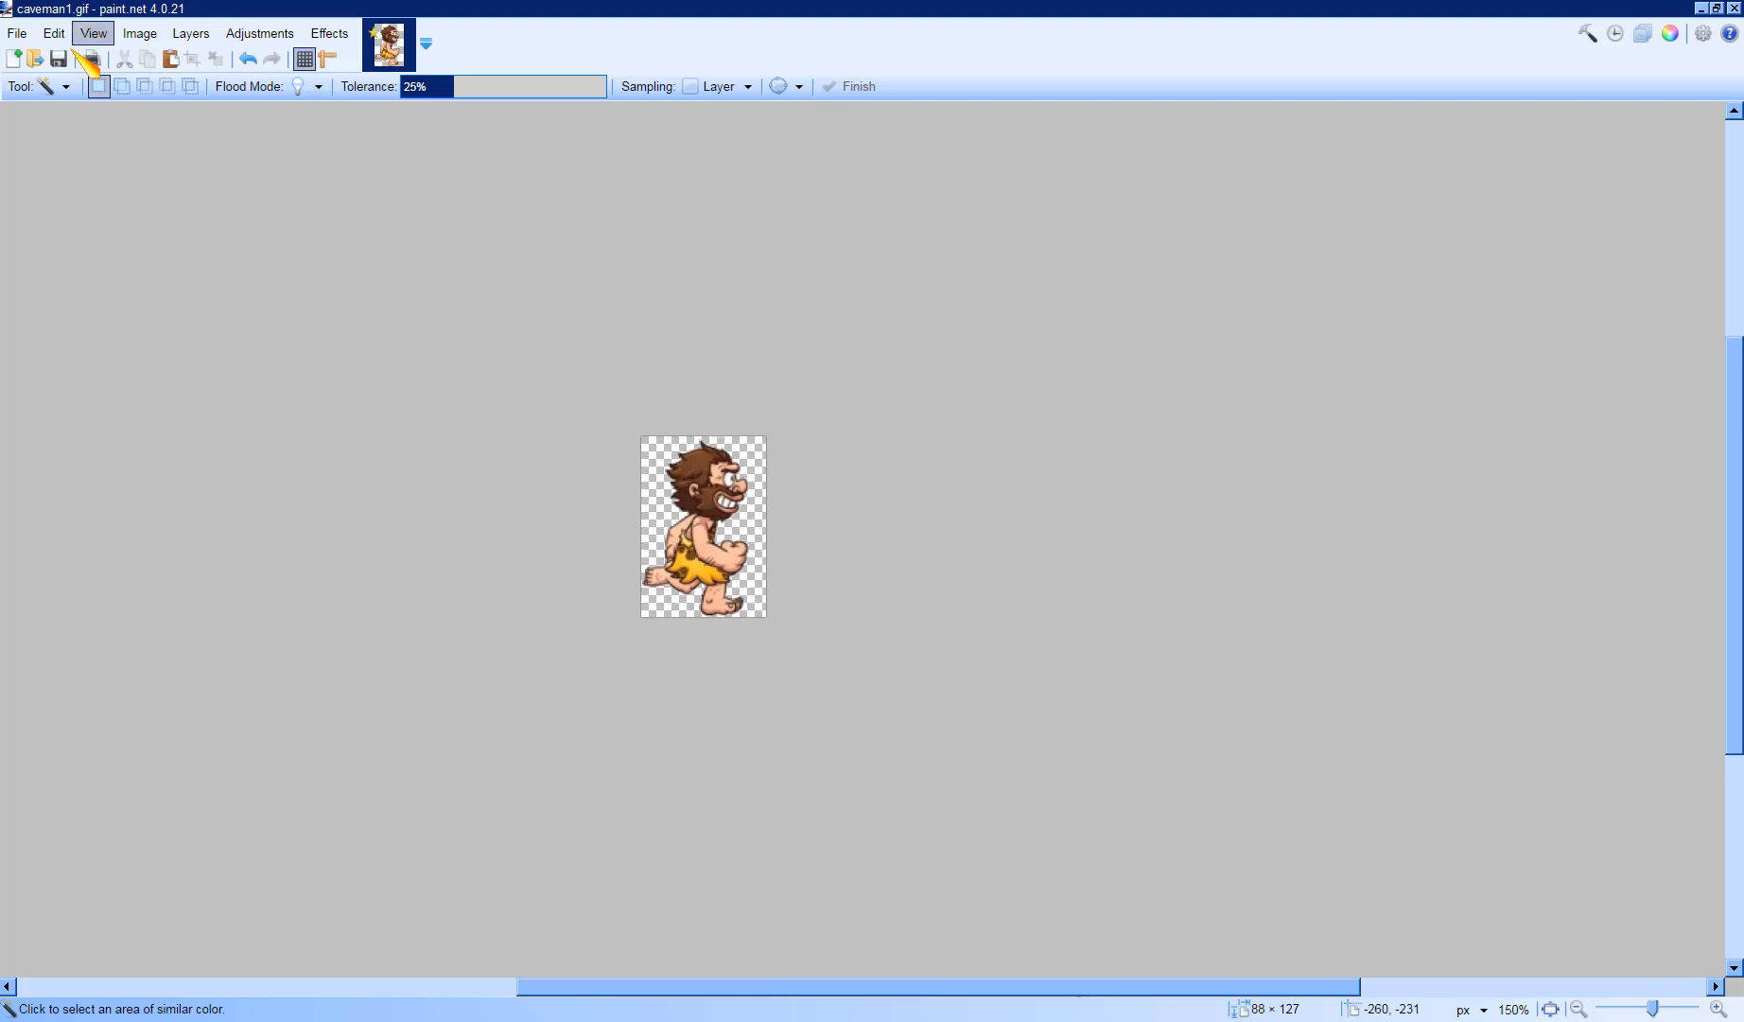
click(18, 33)
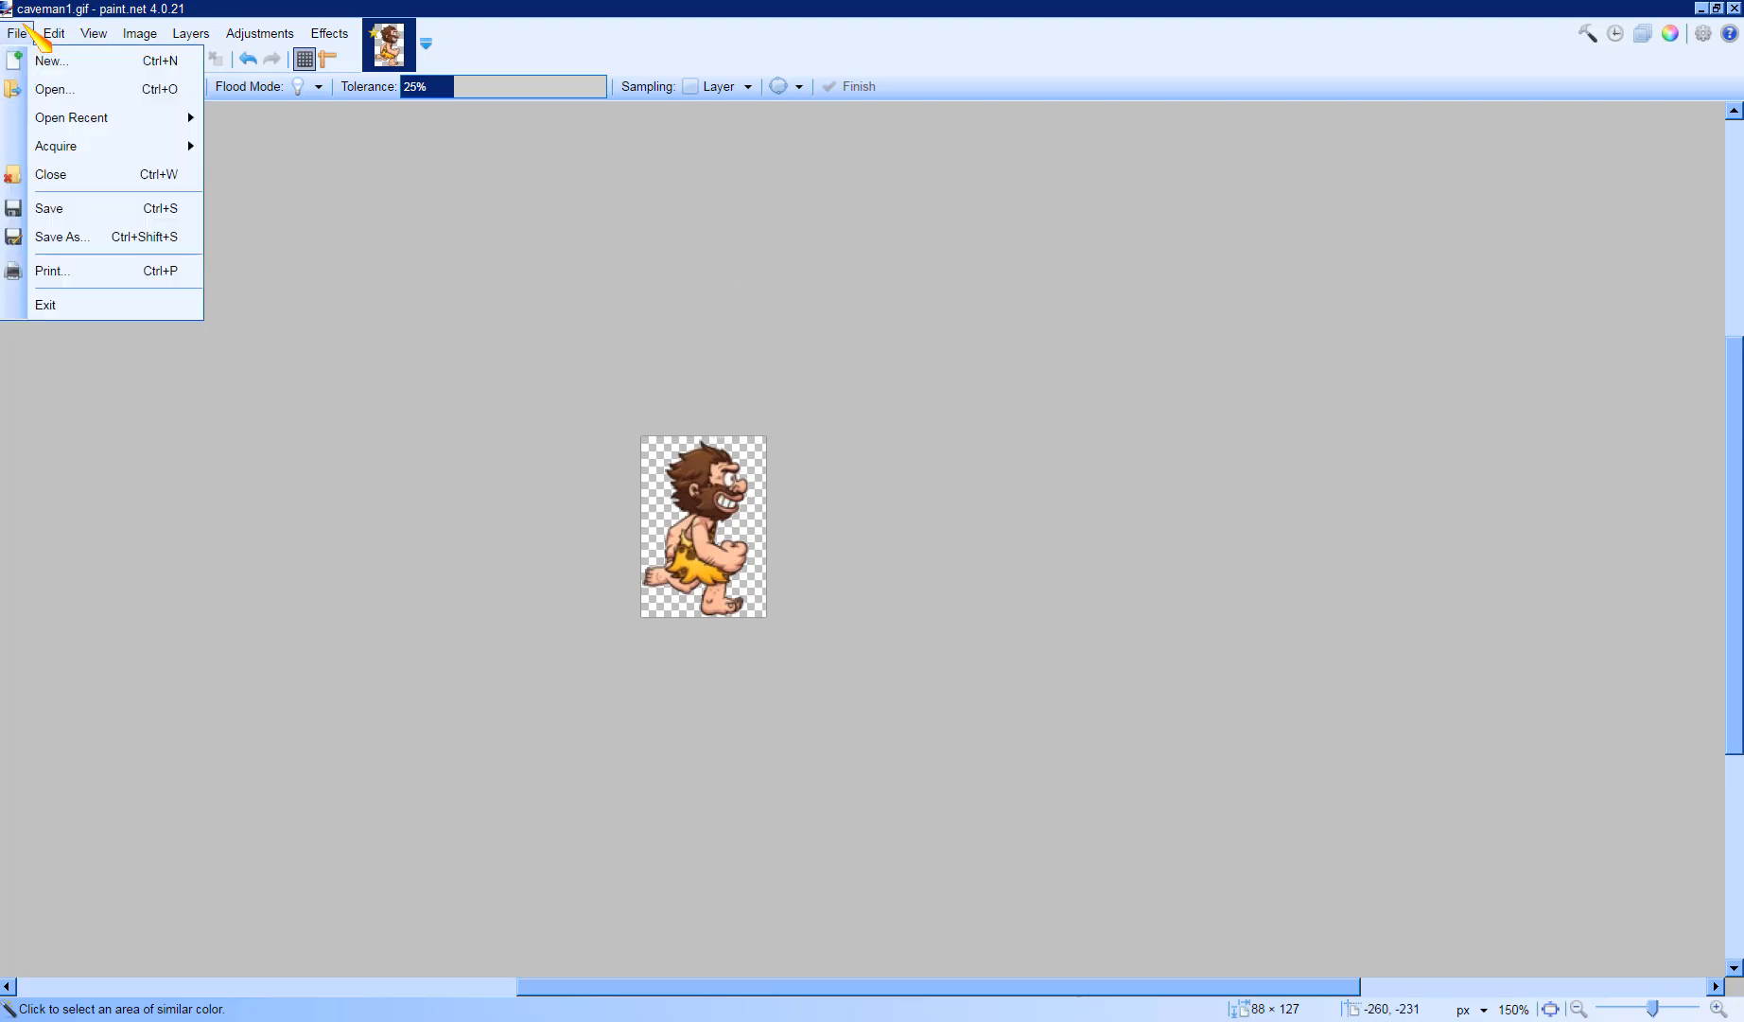
click(126, 210)
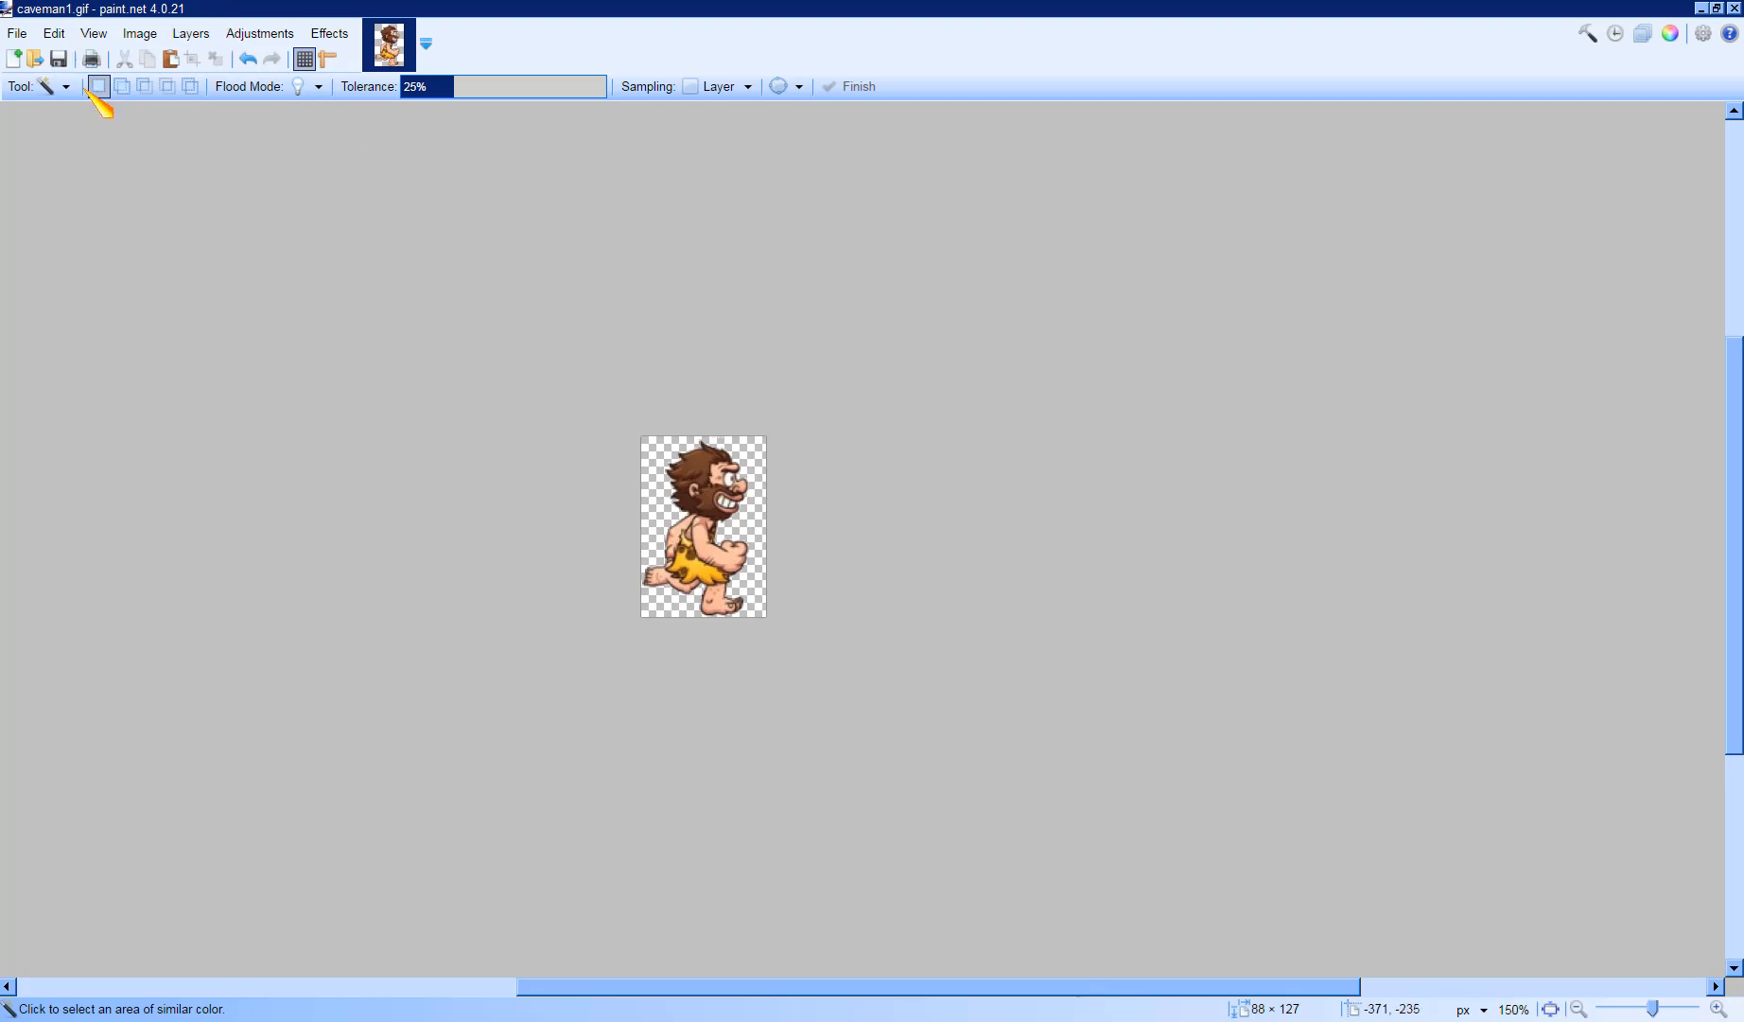
click(106, 29)
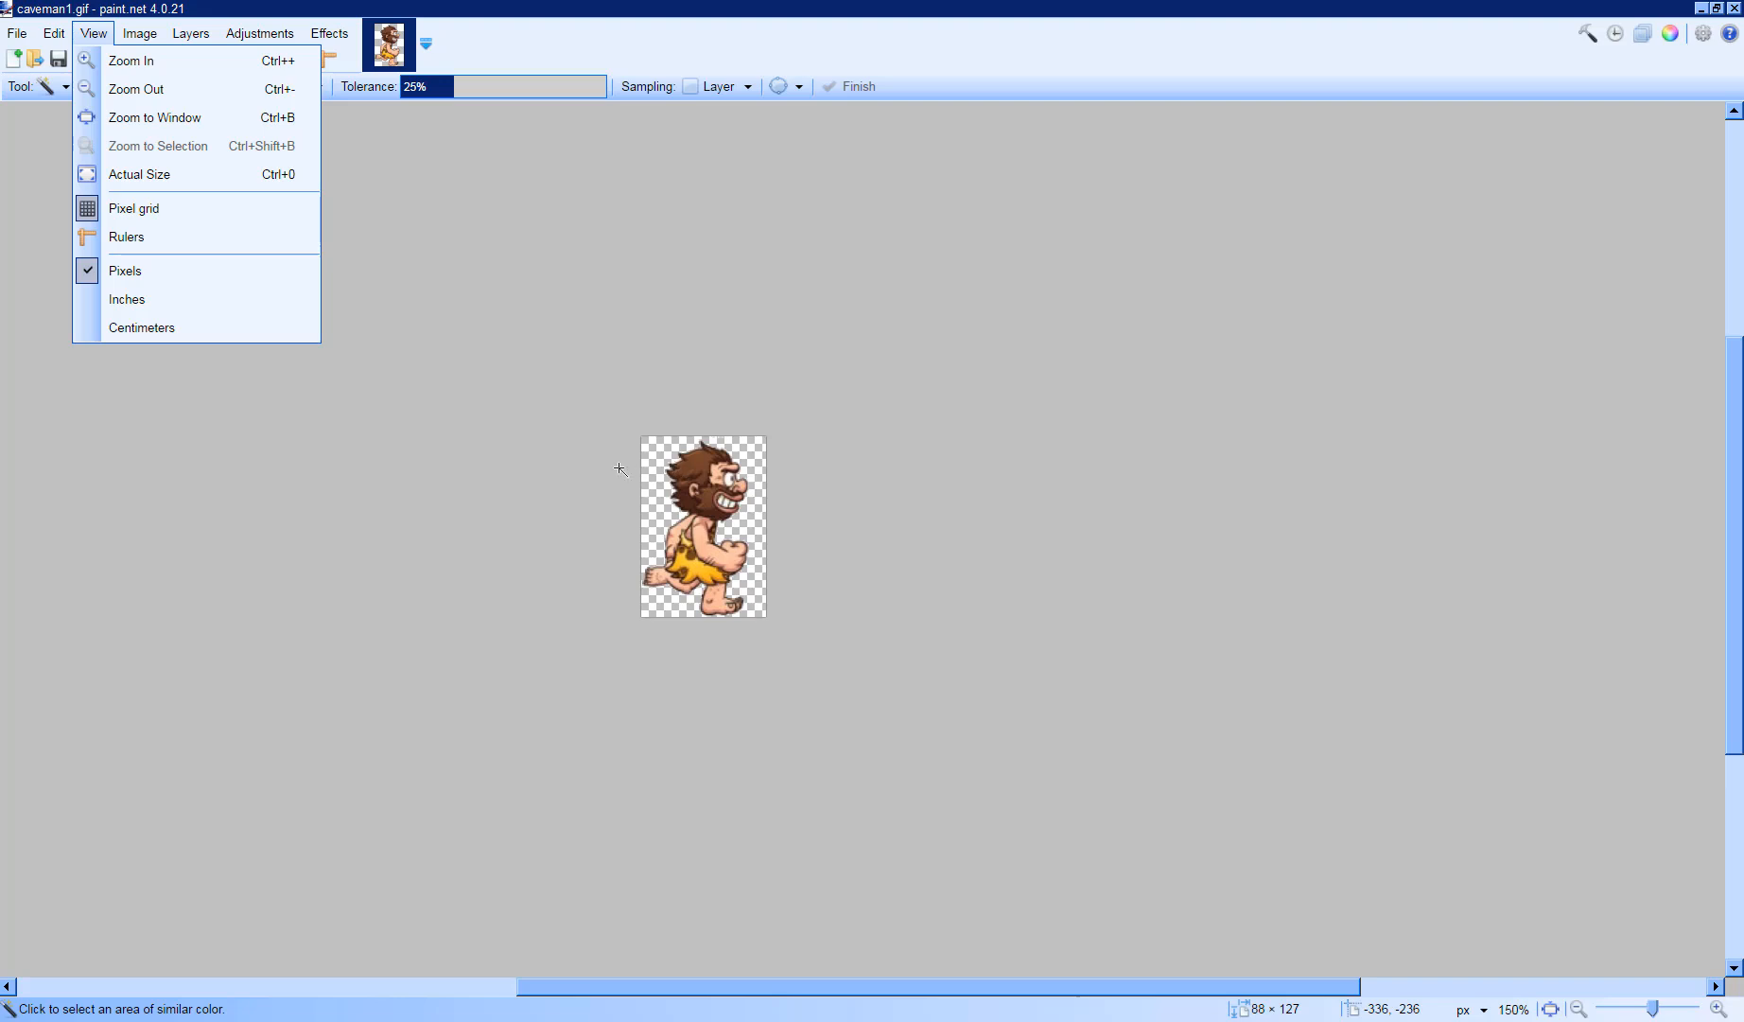
scroll(619, 470, down, 1)
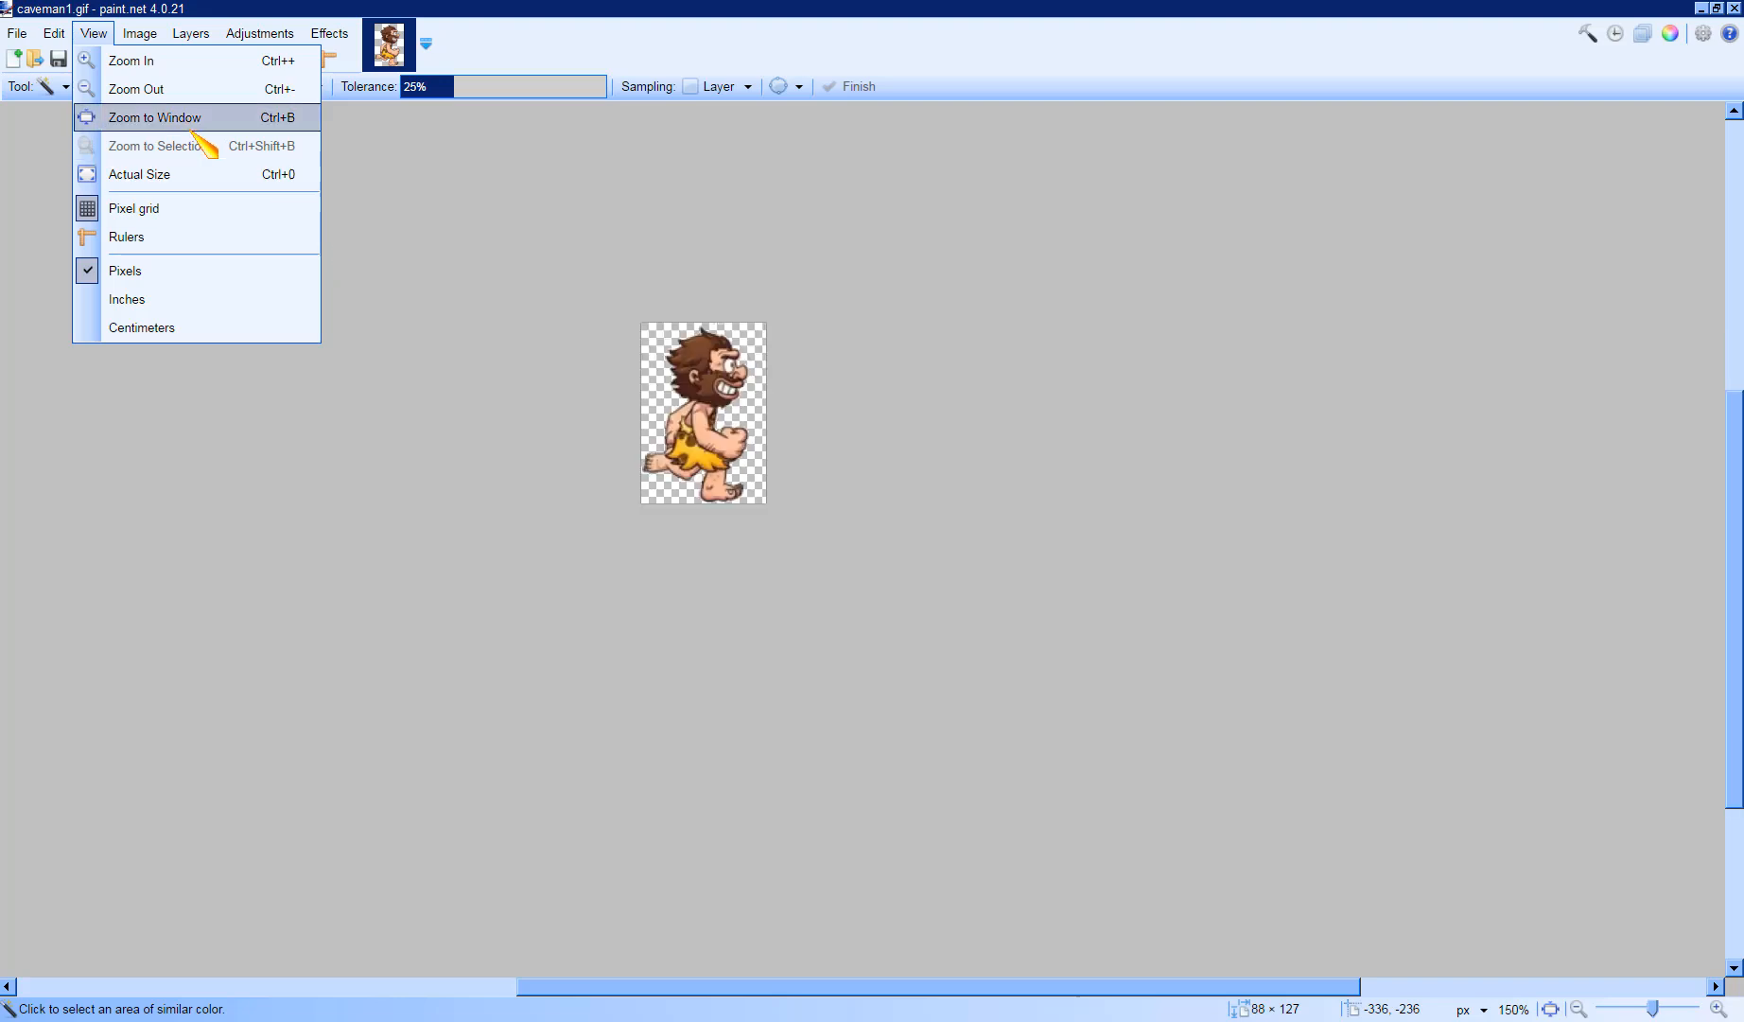
click(54, 33)
click(94, 33)
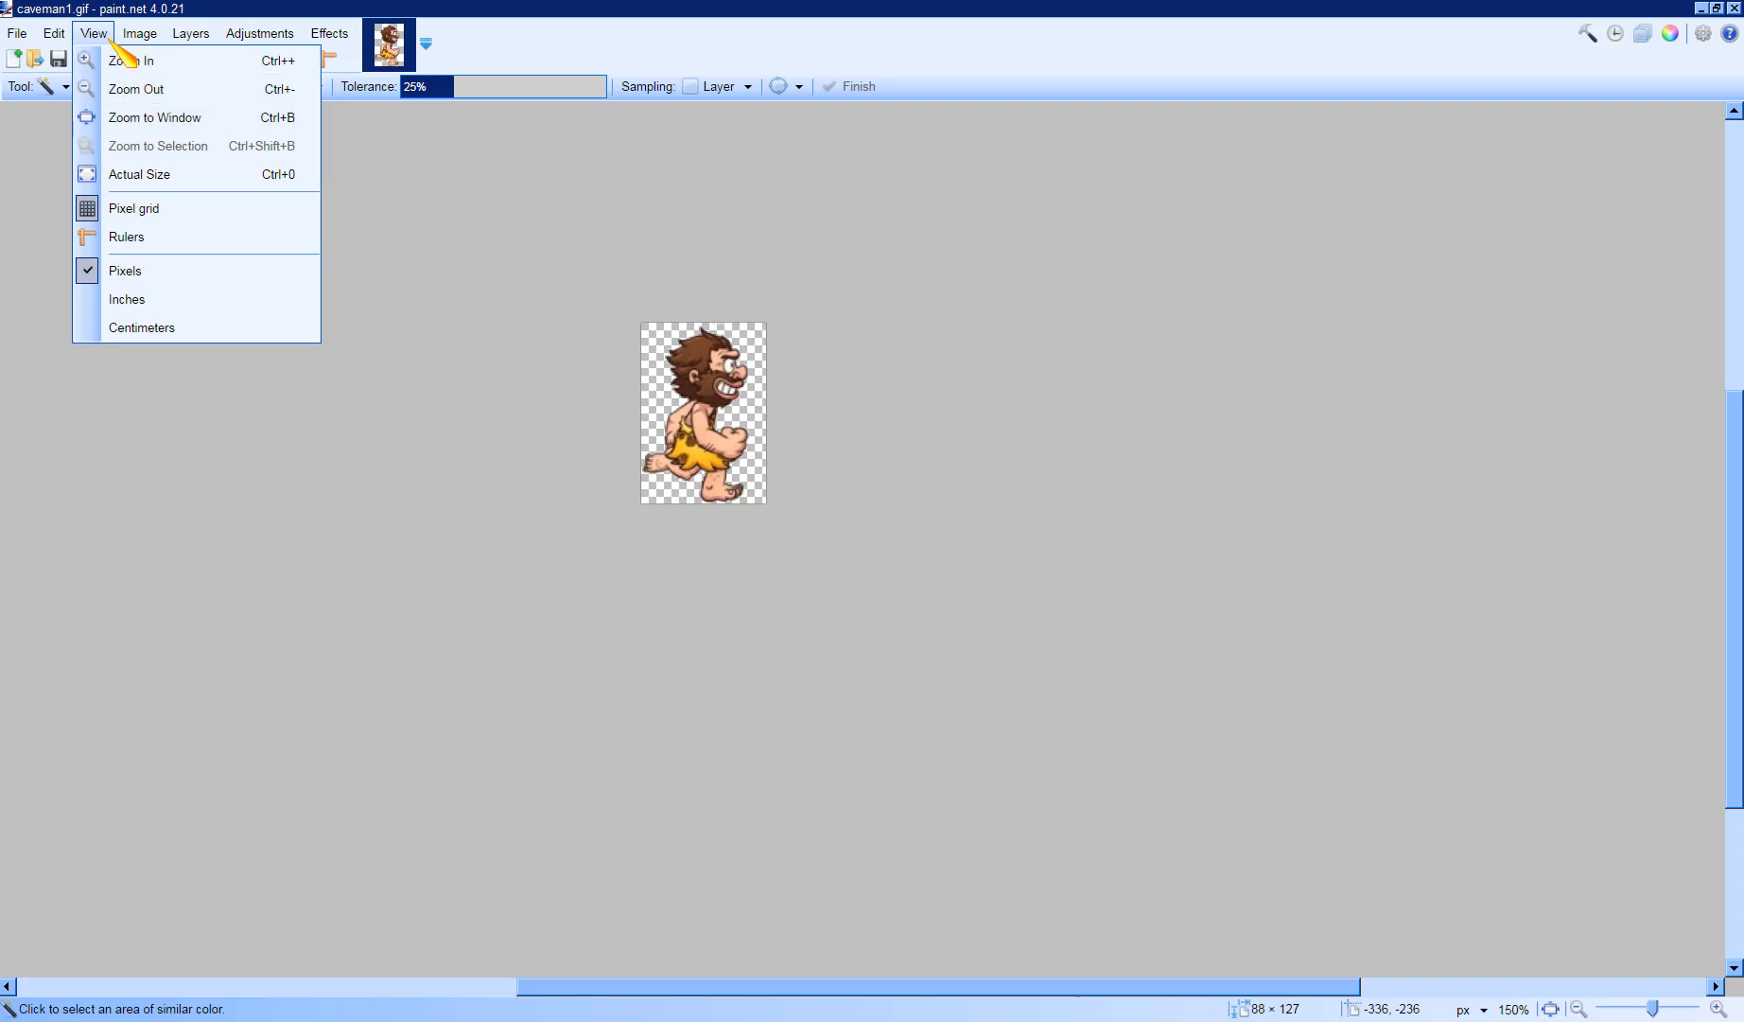
click(99, 38)
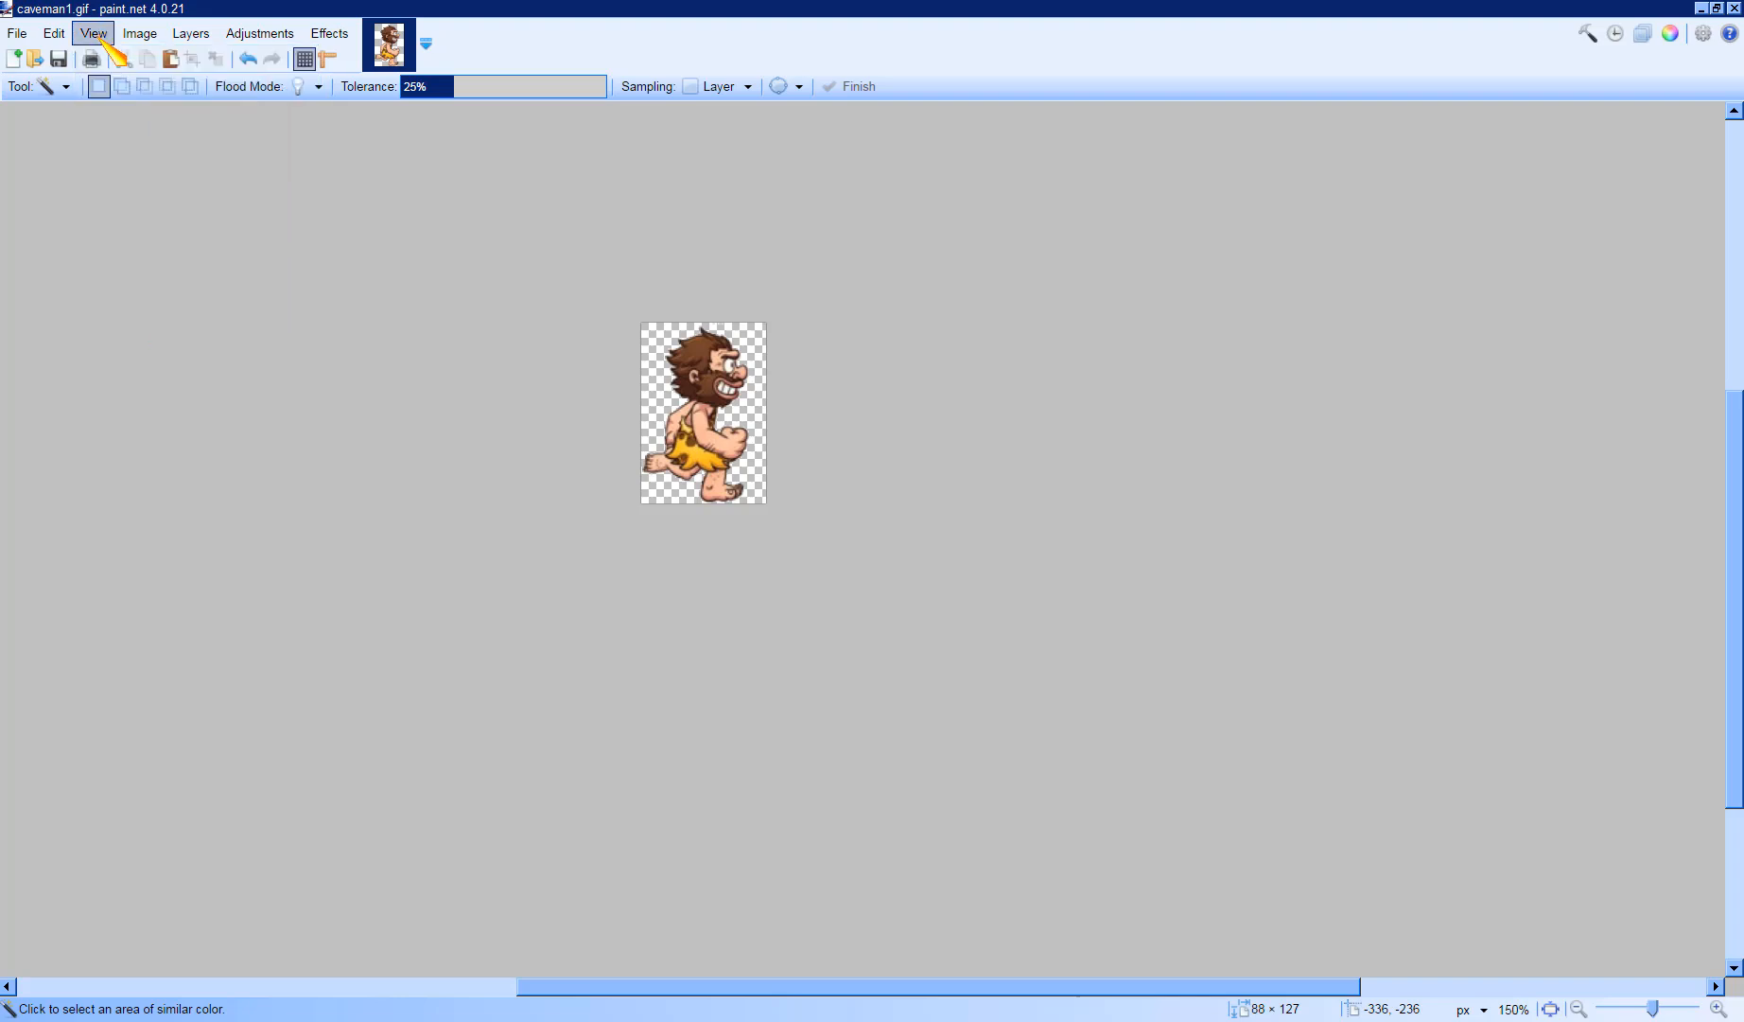
click(100, 38)
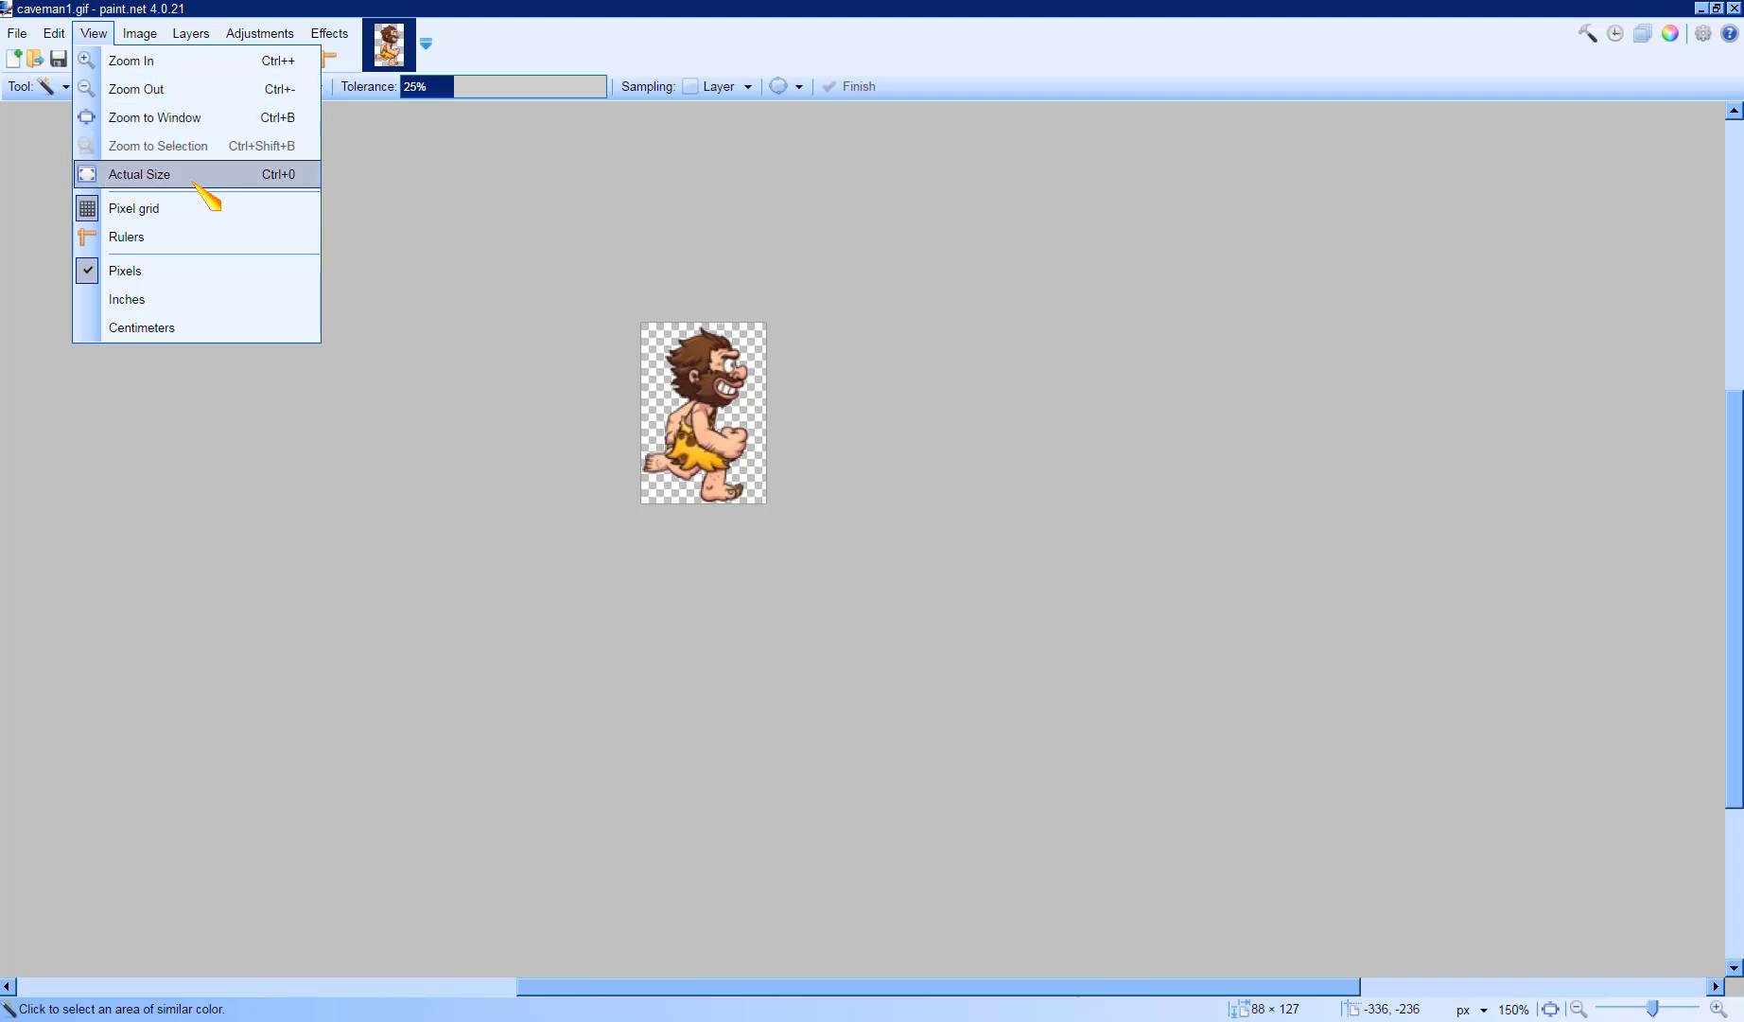
- Erase a stroke across the caveman's hair with the Eraser at brush width 7, then undo it
click(162, 62)
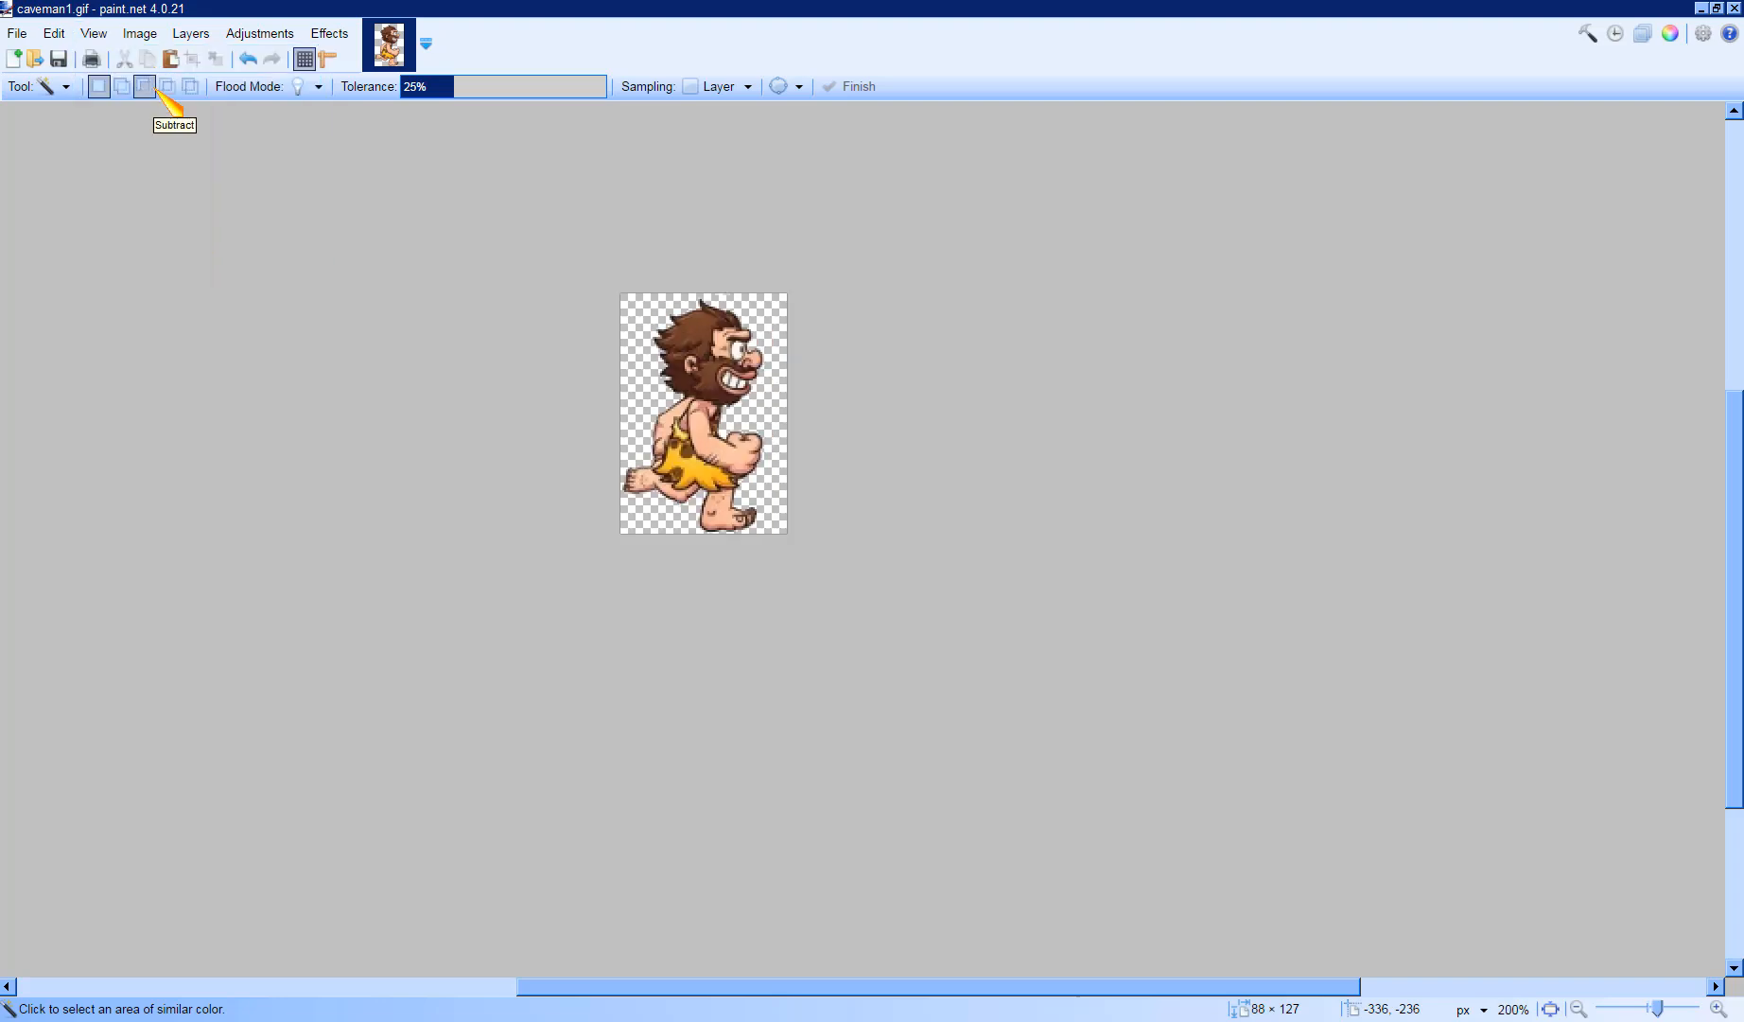
key(ctrl+plus)
key(ctrl+plus)
key(ctrl+plus)
key(ctrl+plus)
key(ctrl+plus)
key(ctrl+plus)
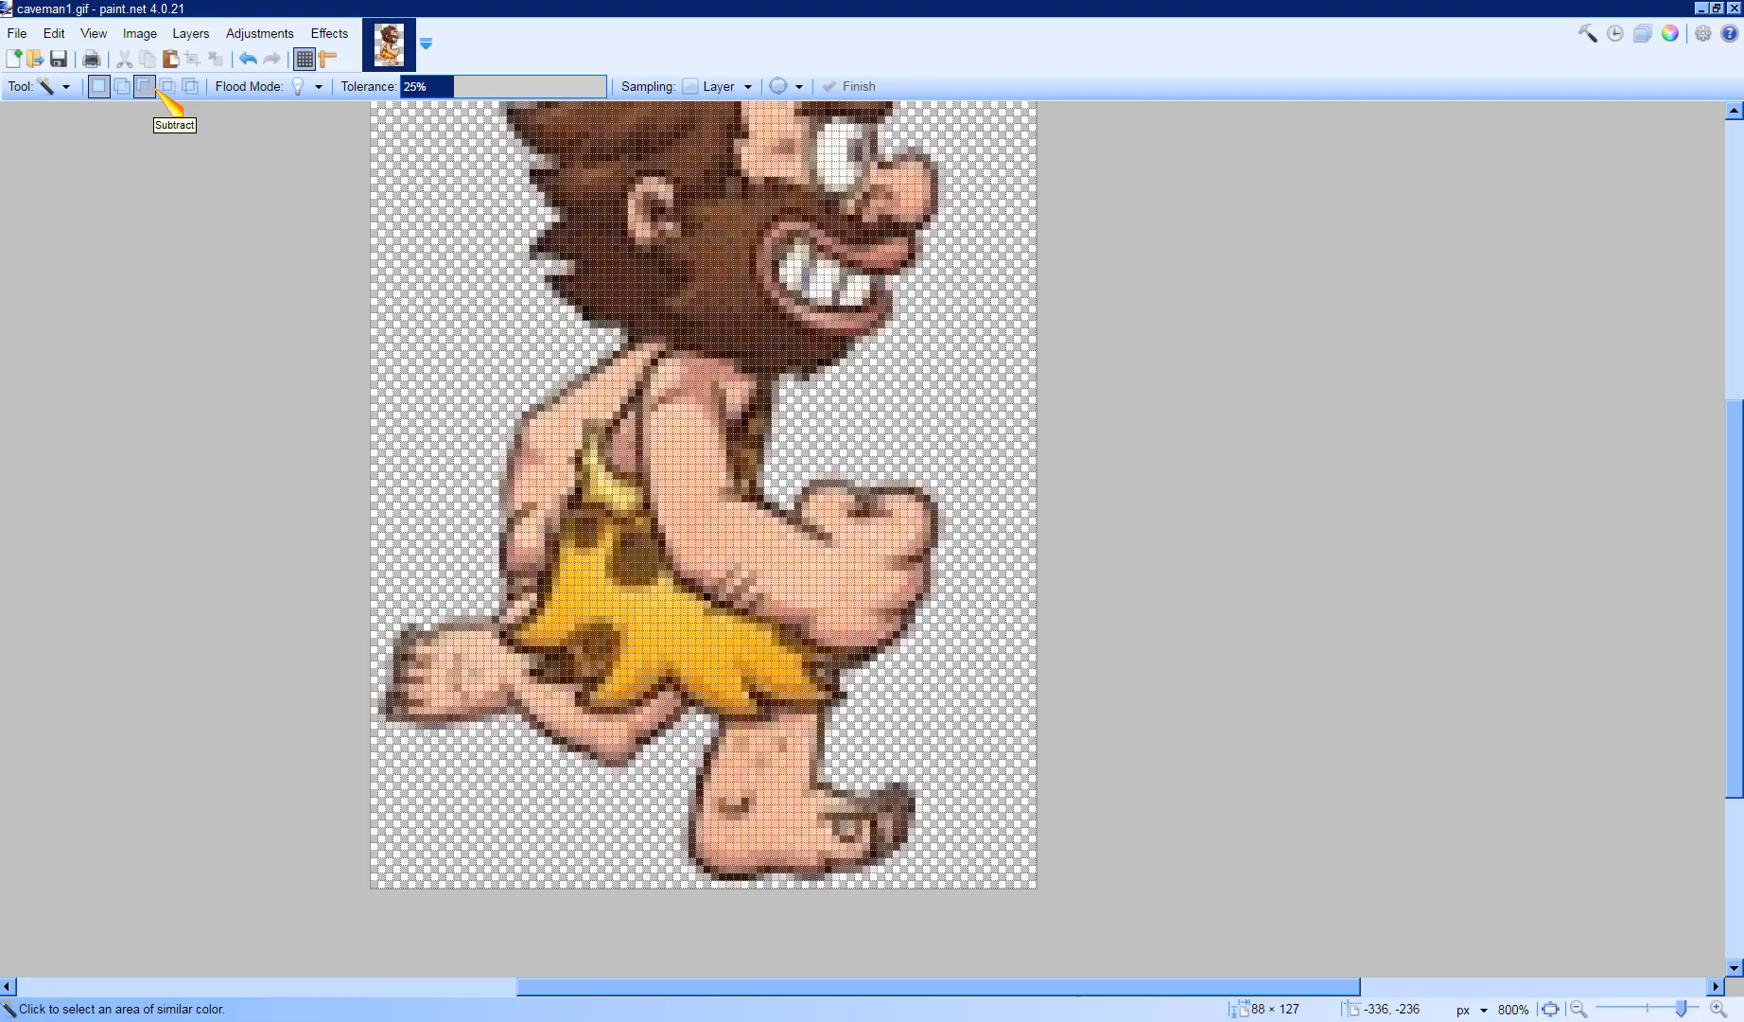
key(ctrl+plus)
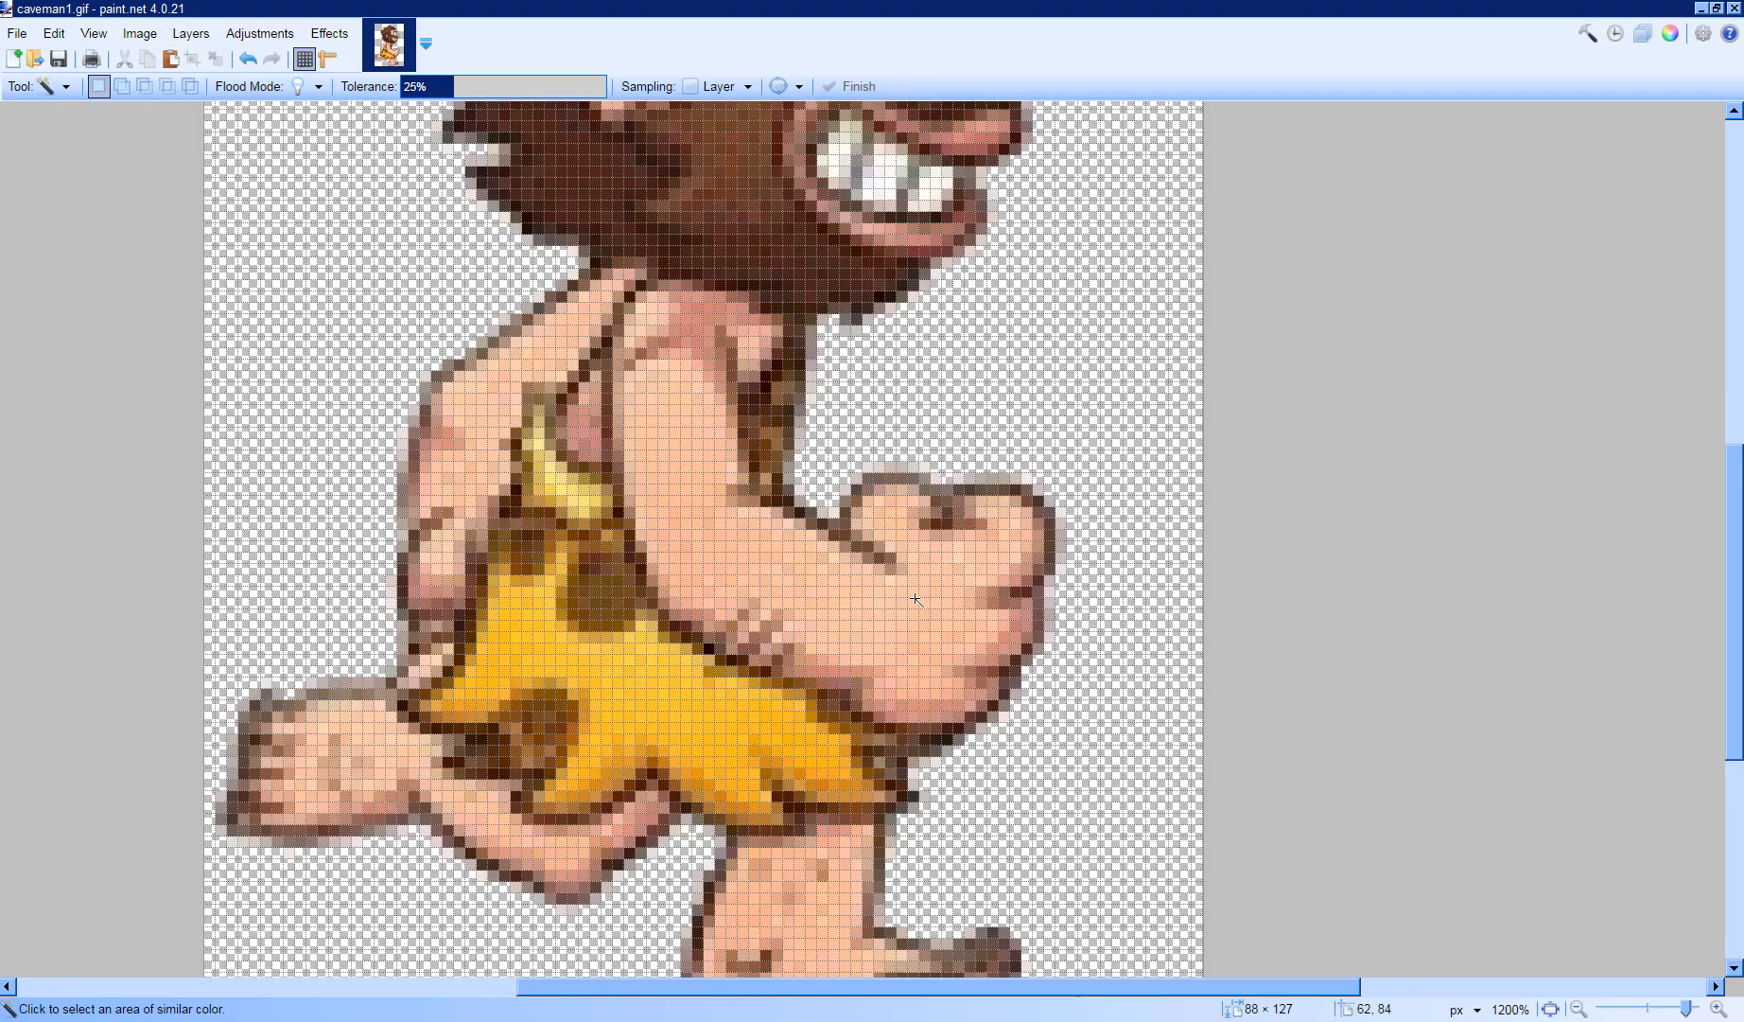
scroll(916, 597, up, 5)
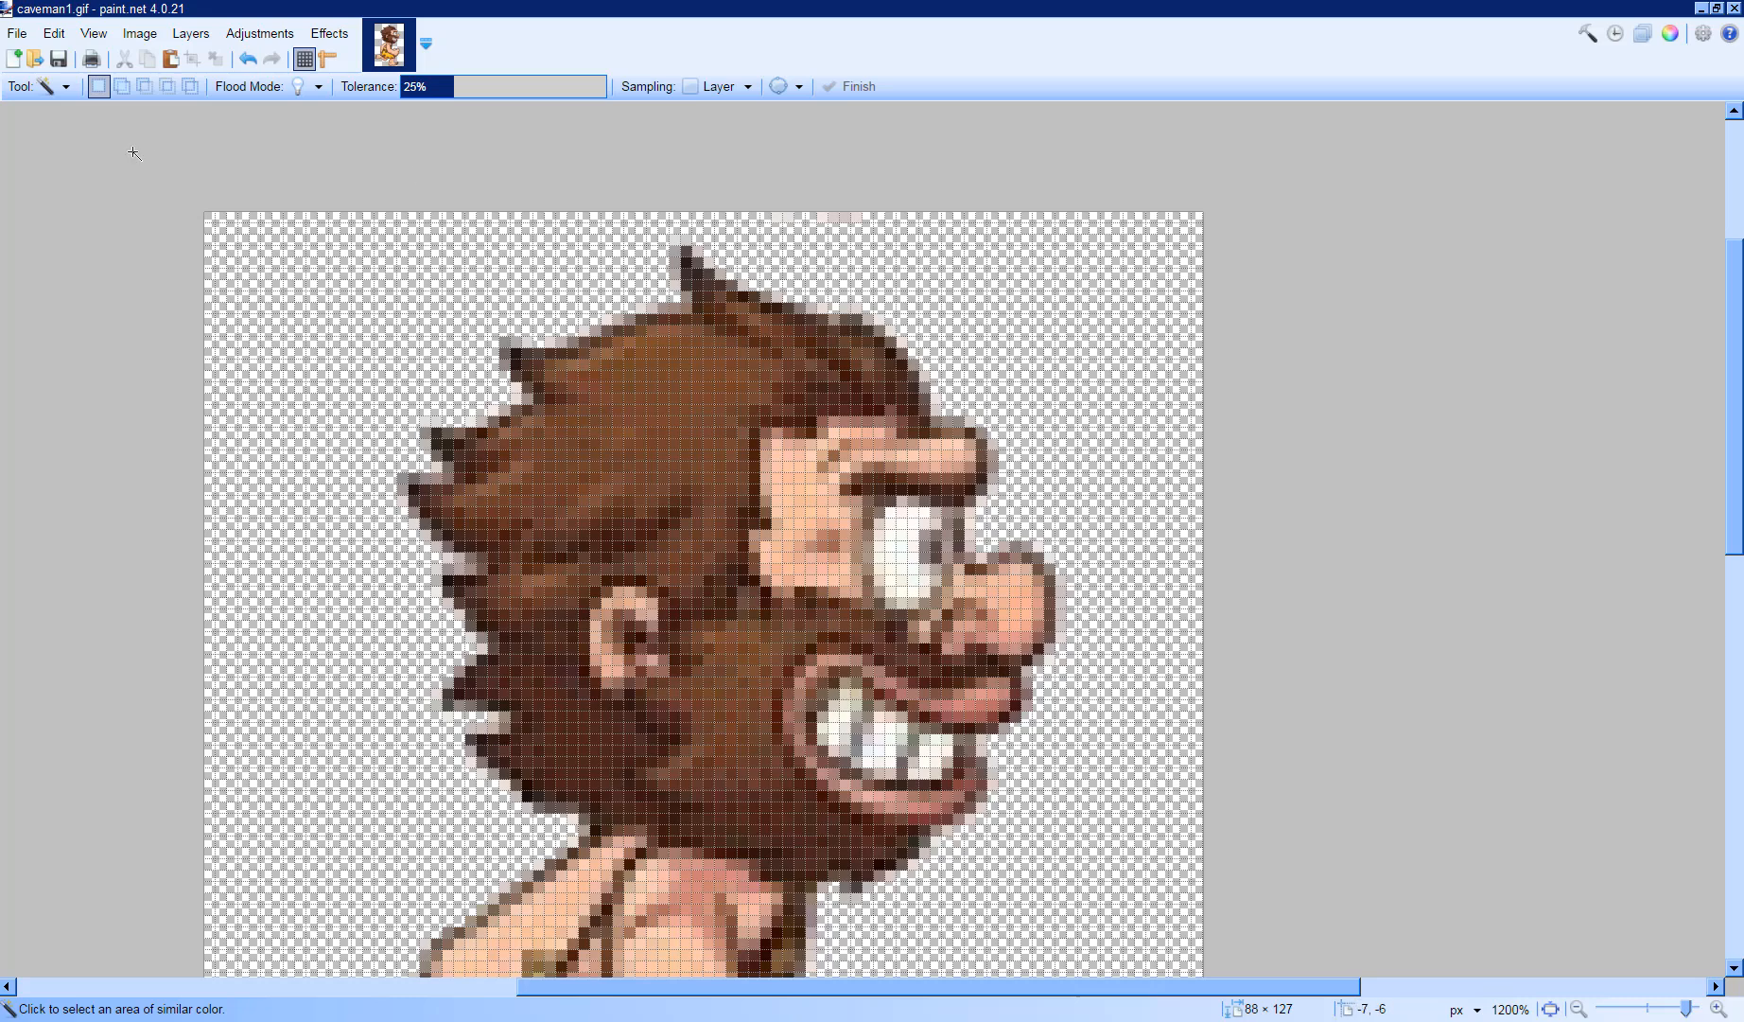
click(67, 86)
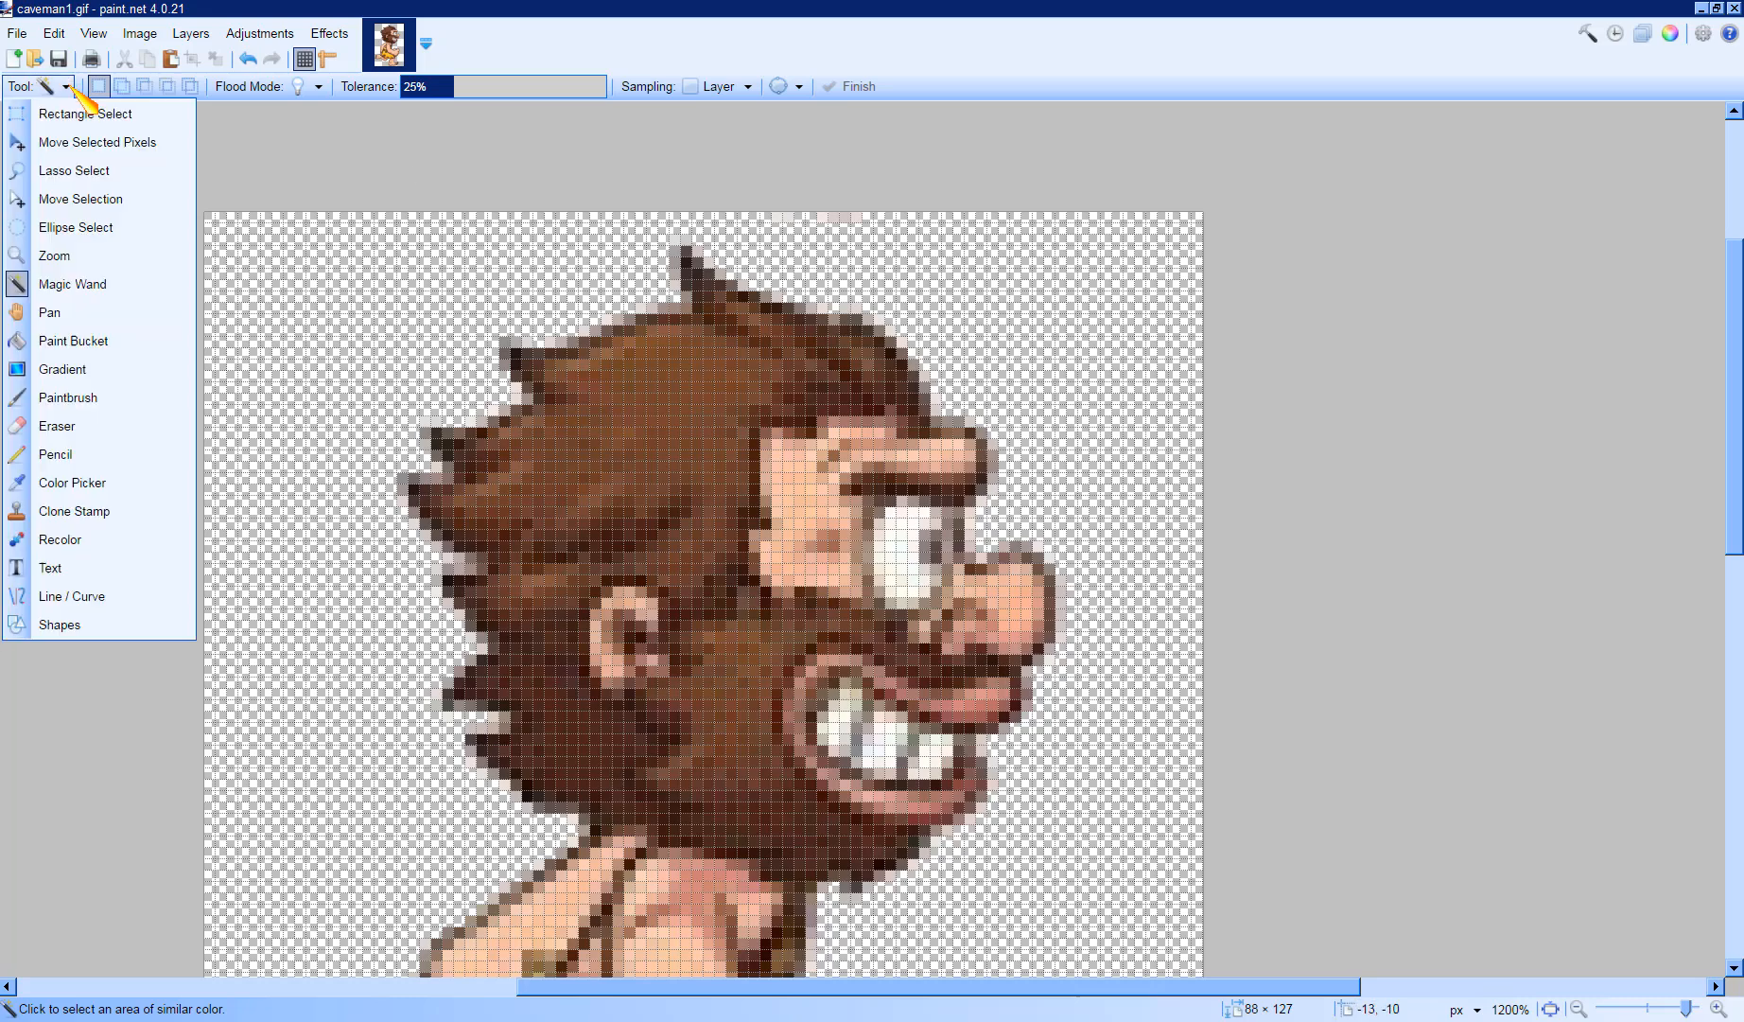
click(132, 428)
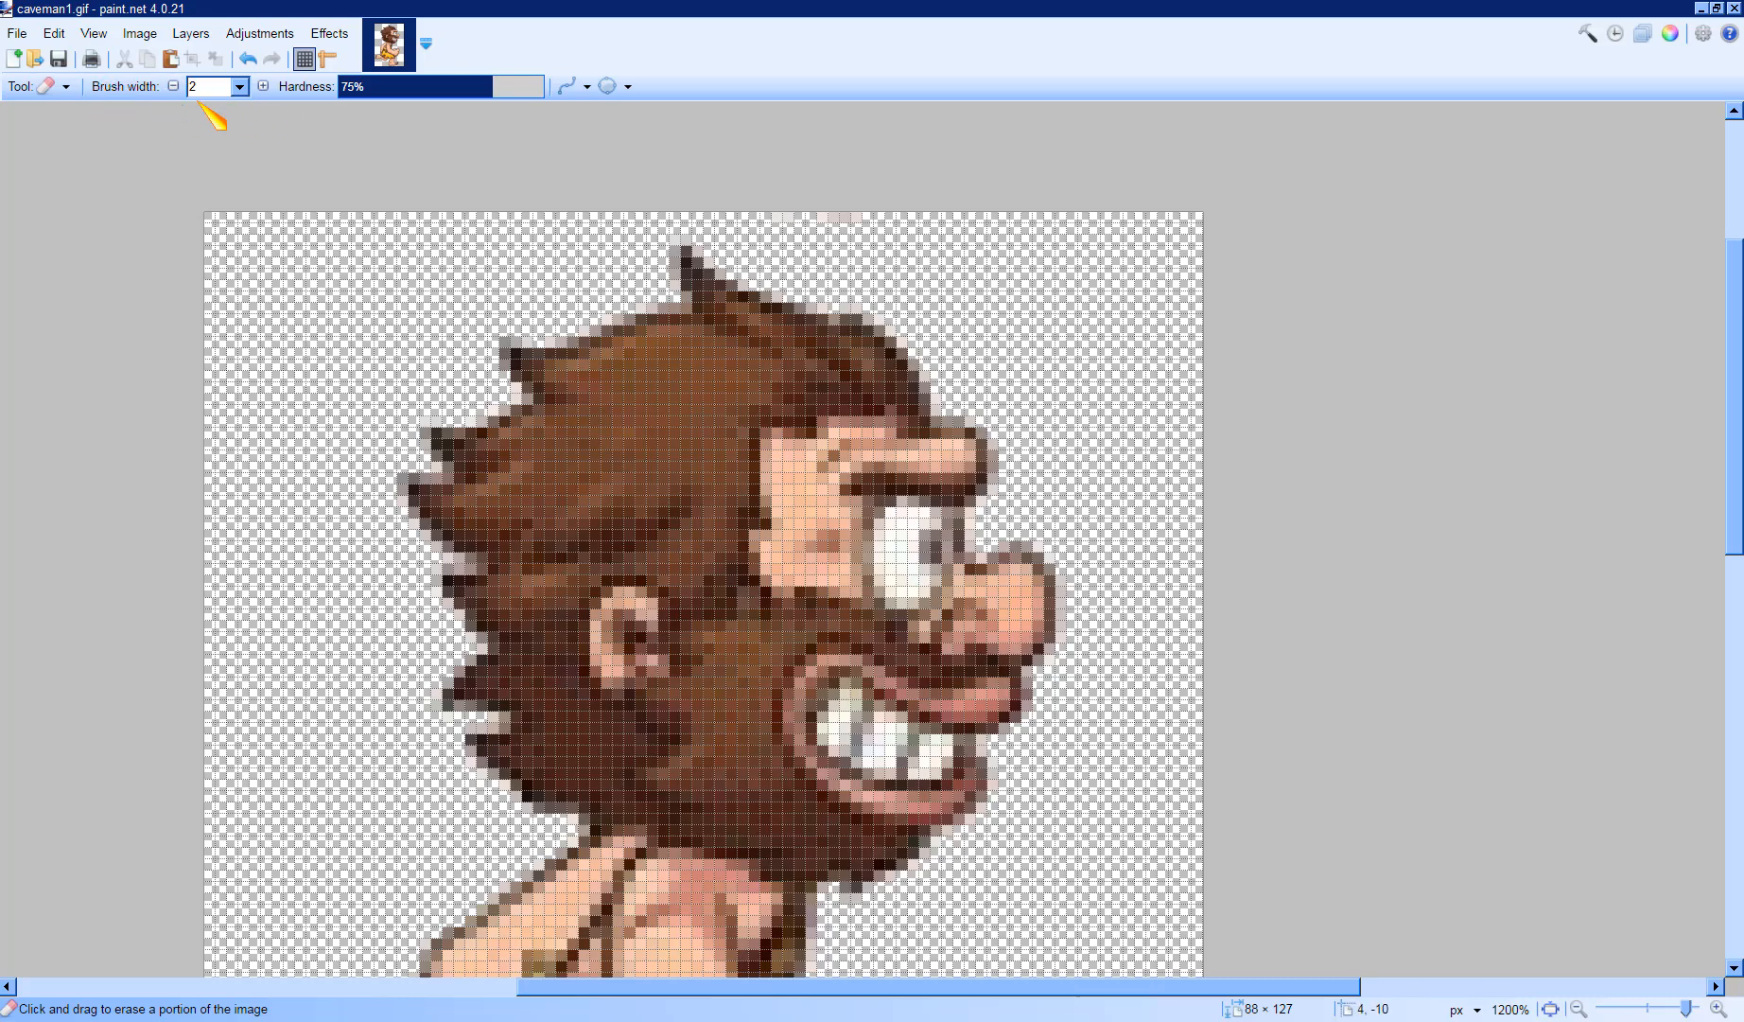
click(242, 87)
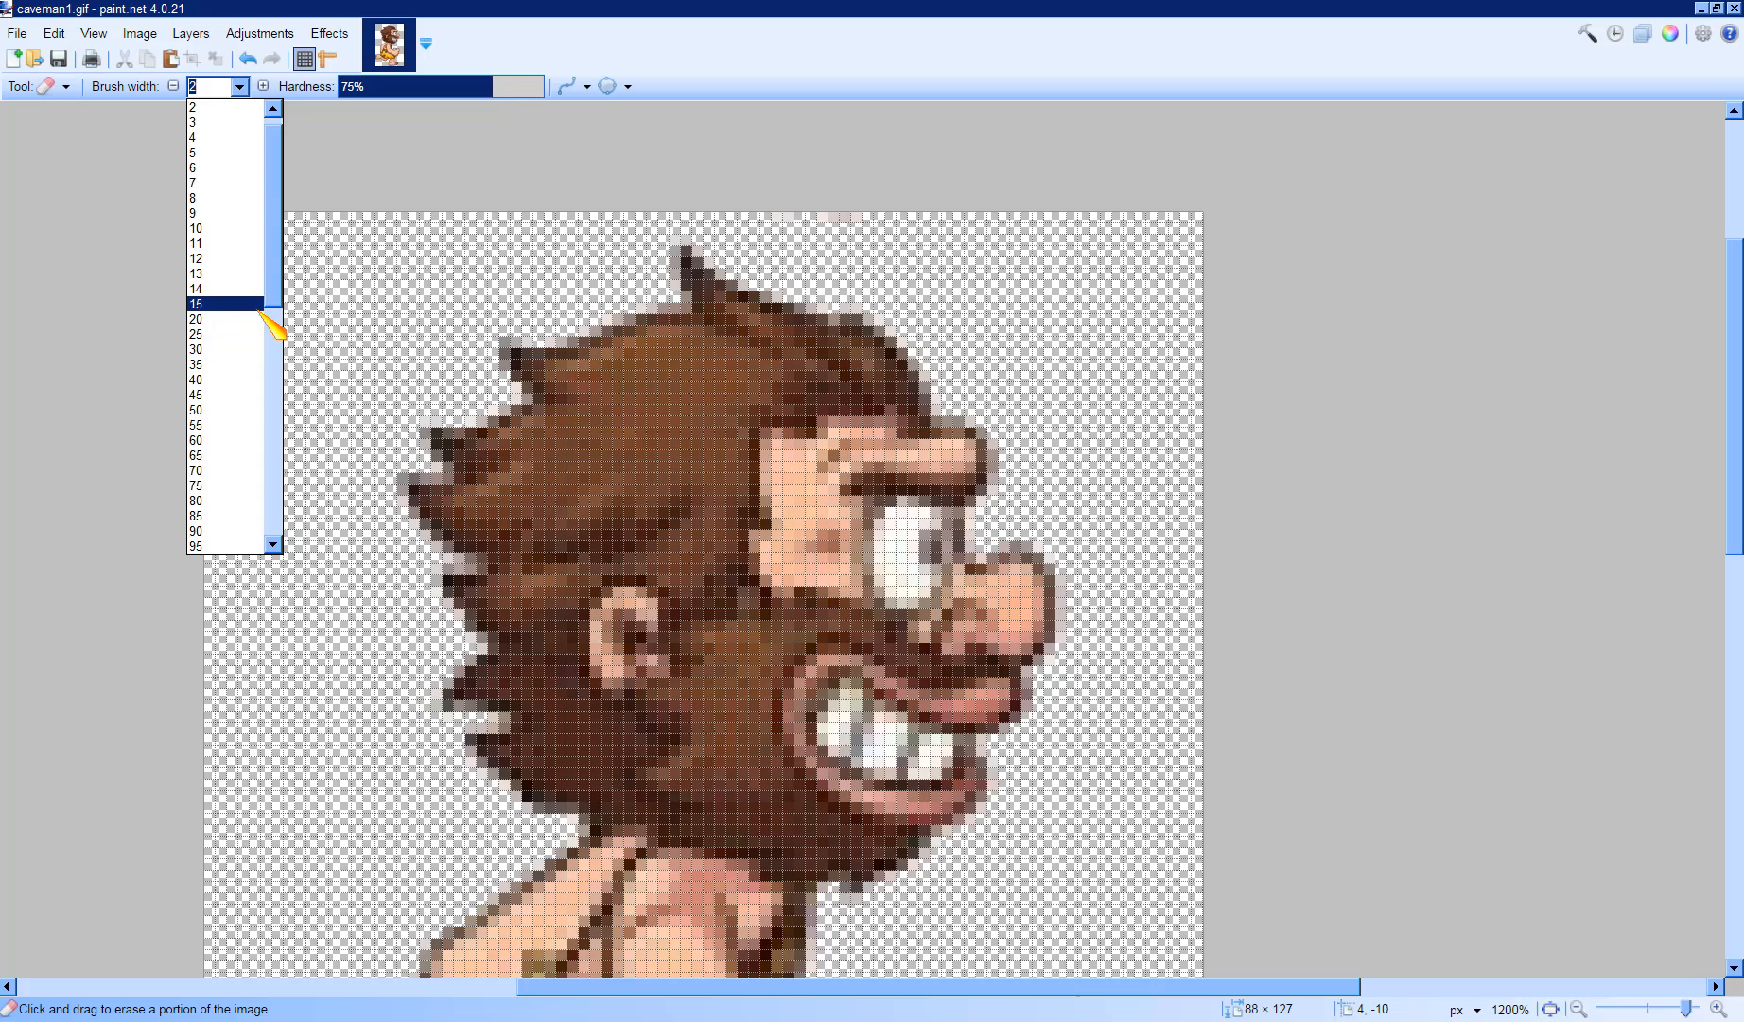
click(233, 413)
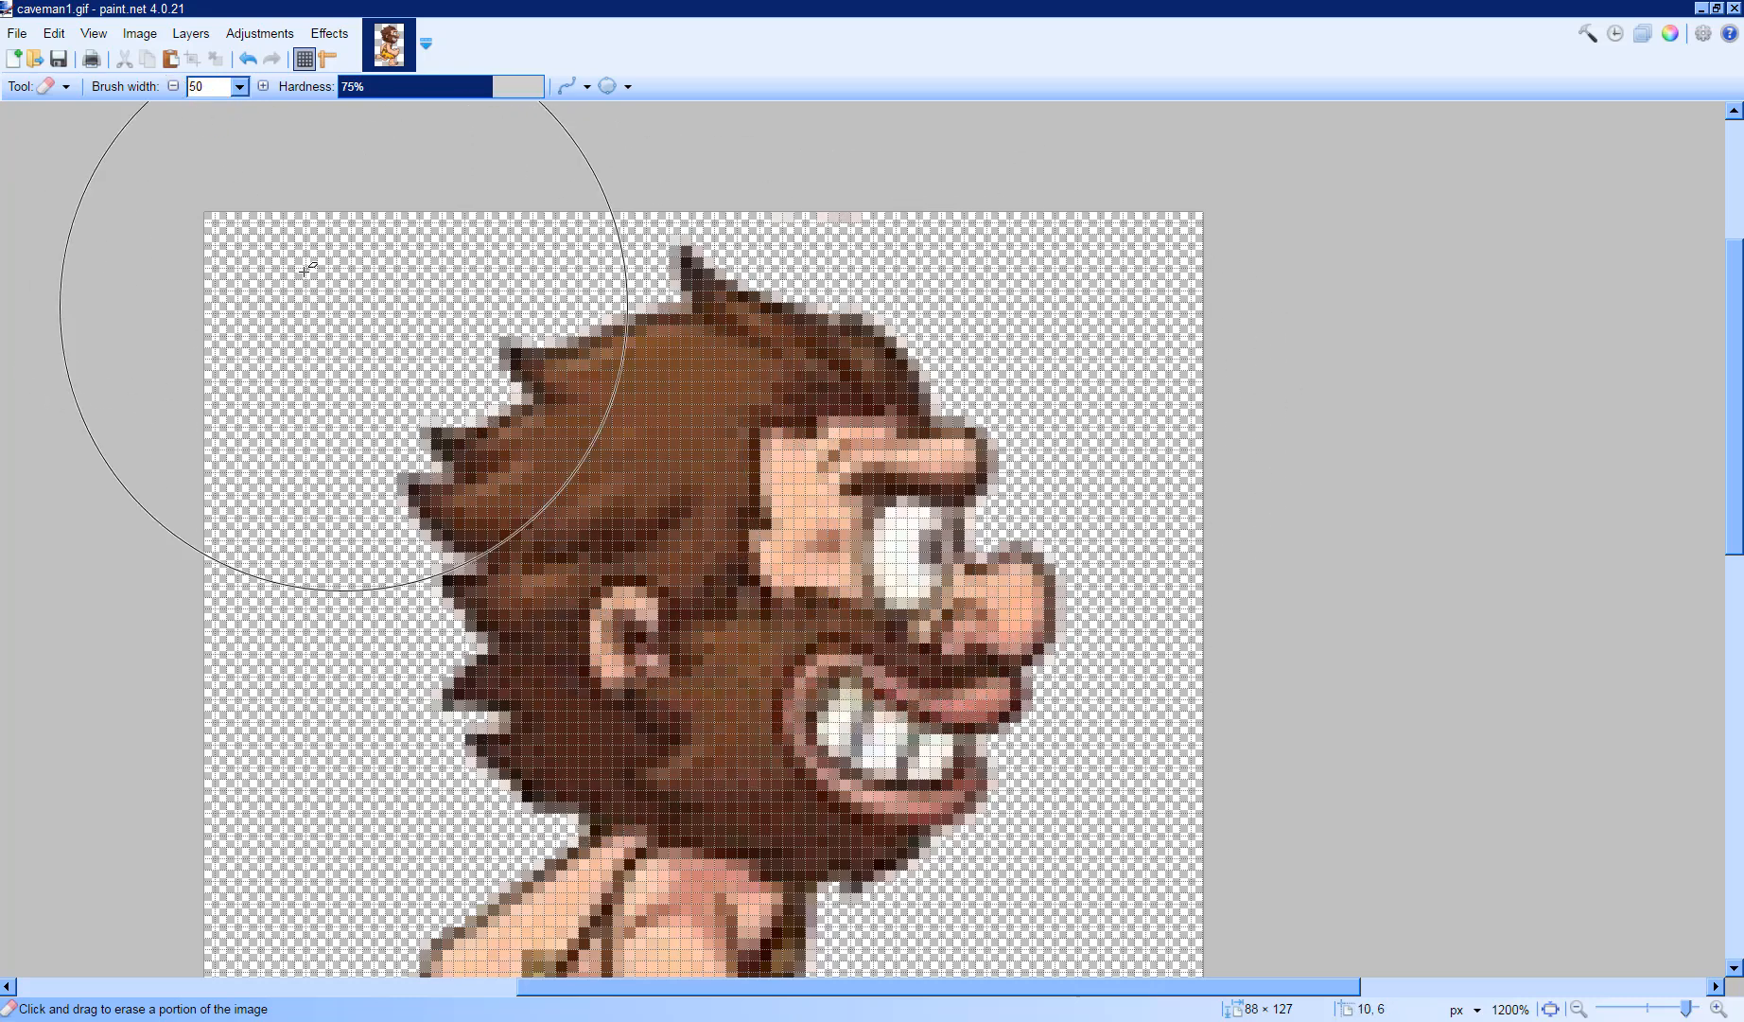
click(241, 86)
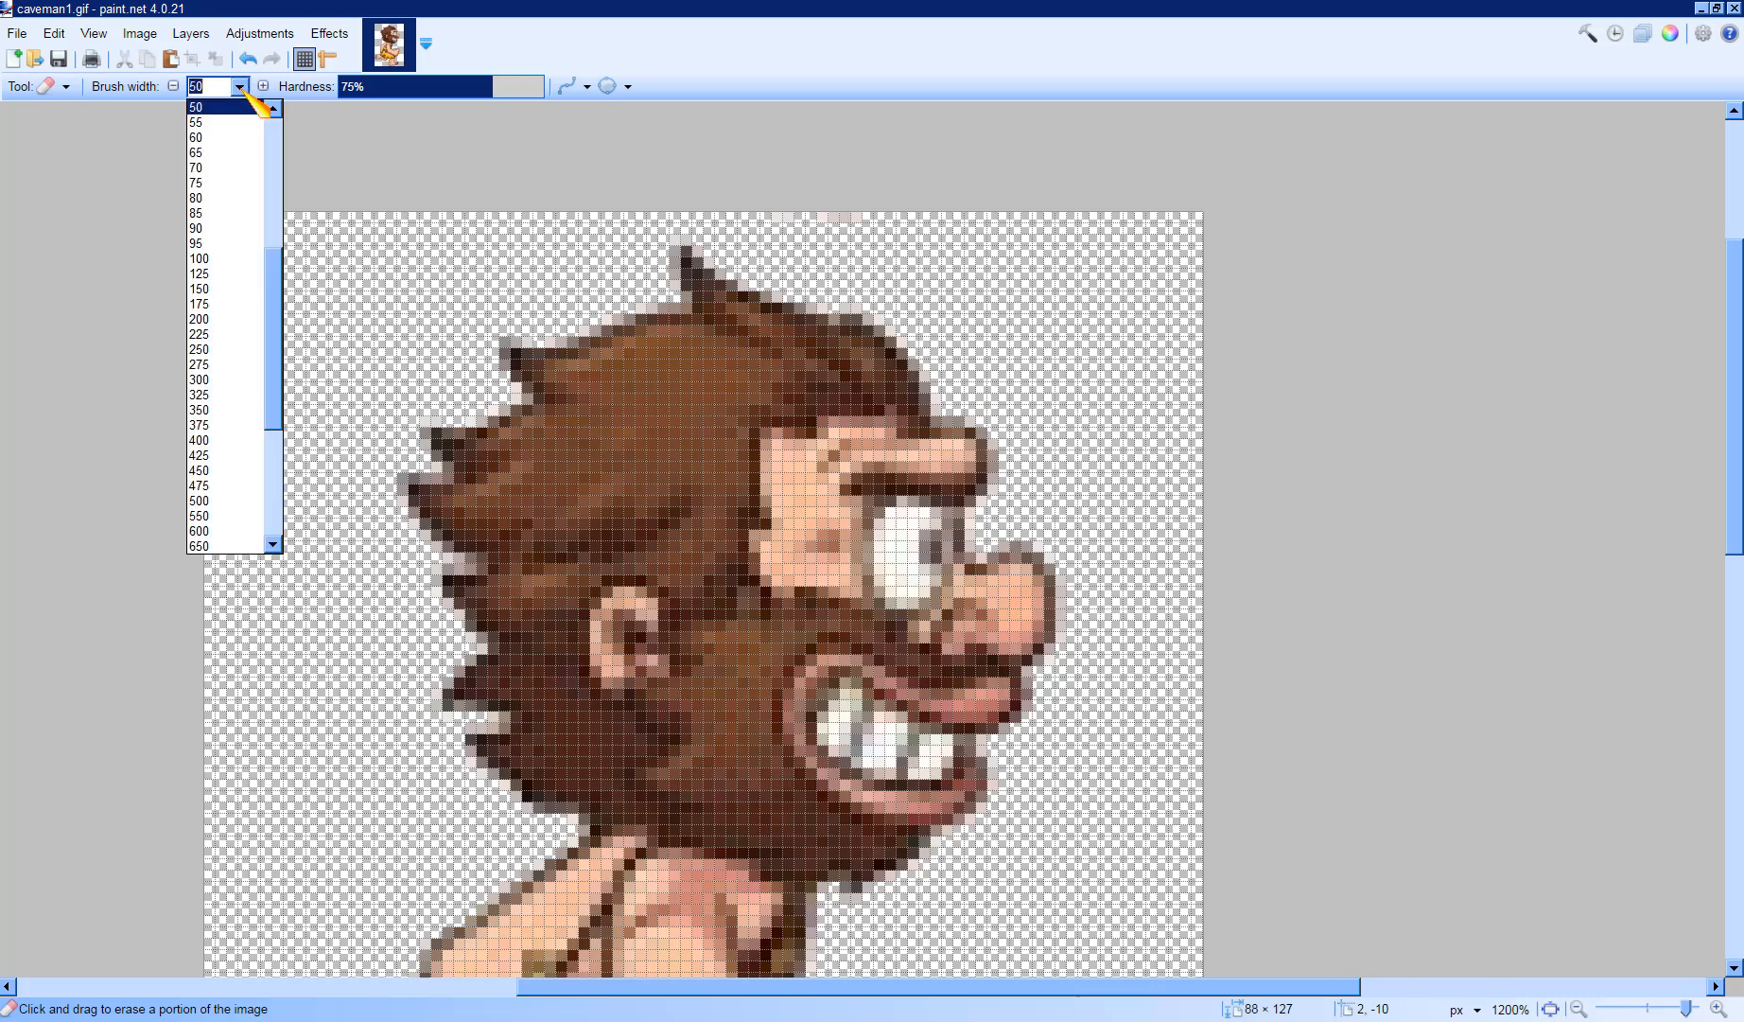
drag(268, 232, 320, 163)
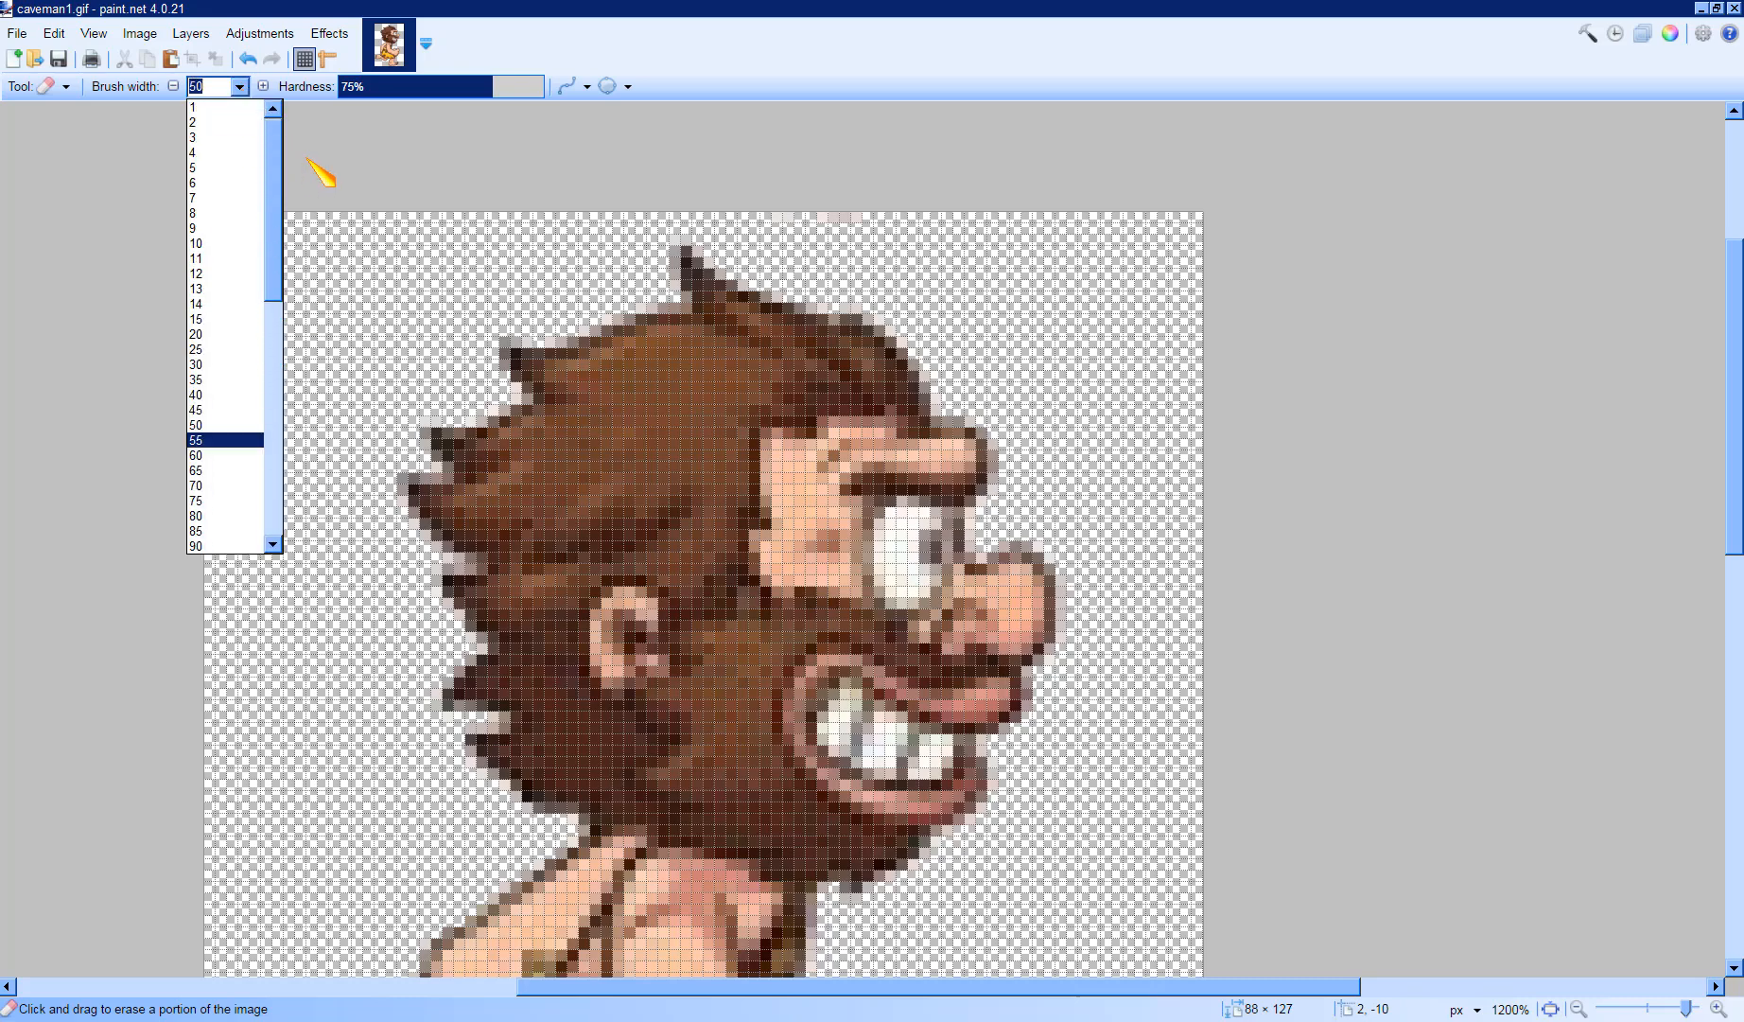
click(194, 198)
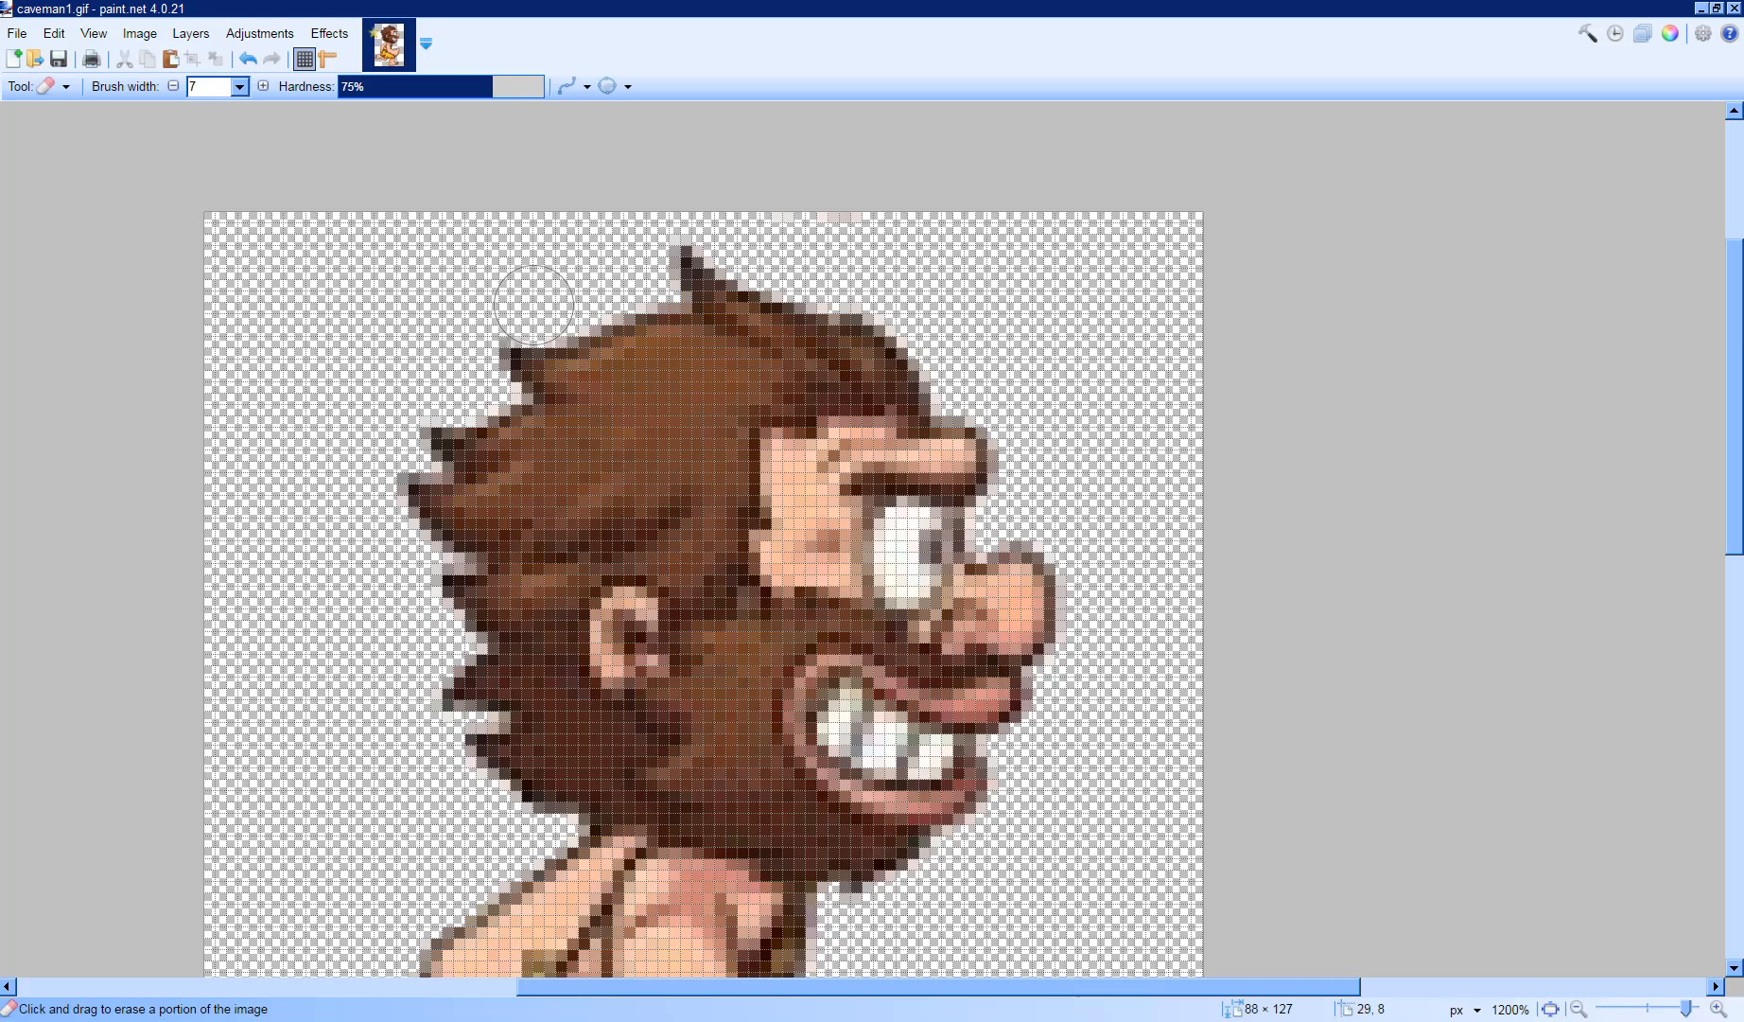
mouse_move(577, 310)
mouse_down()
mouse_move(654, 304)
mouse_move(666, 263)
mouse_move(762, 334)
mouse_move(791, 322)
mouse_move(899, 355)
mouse_move(1053, 504)
mouse_up()
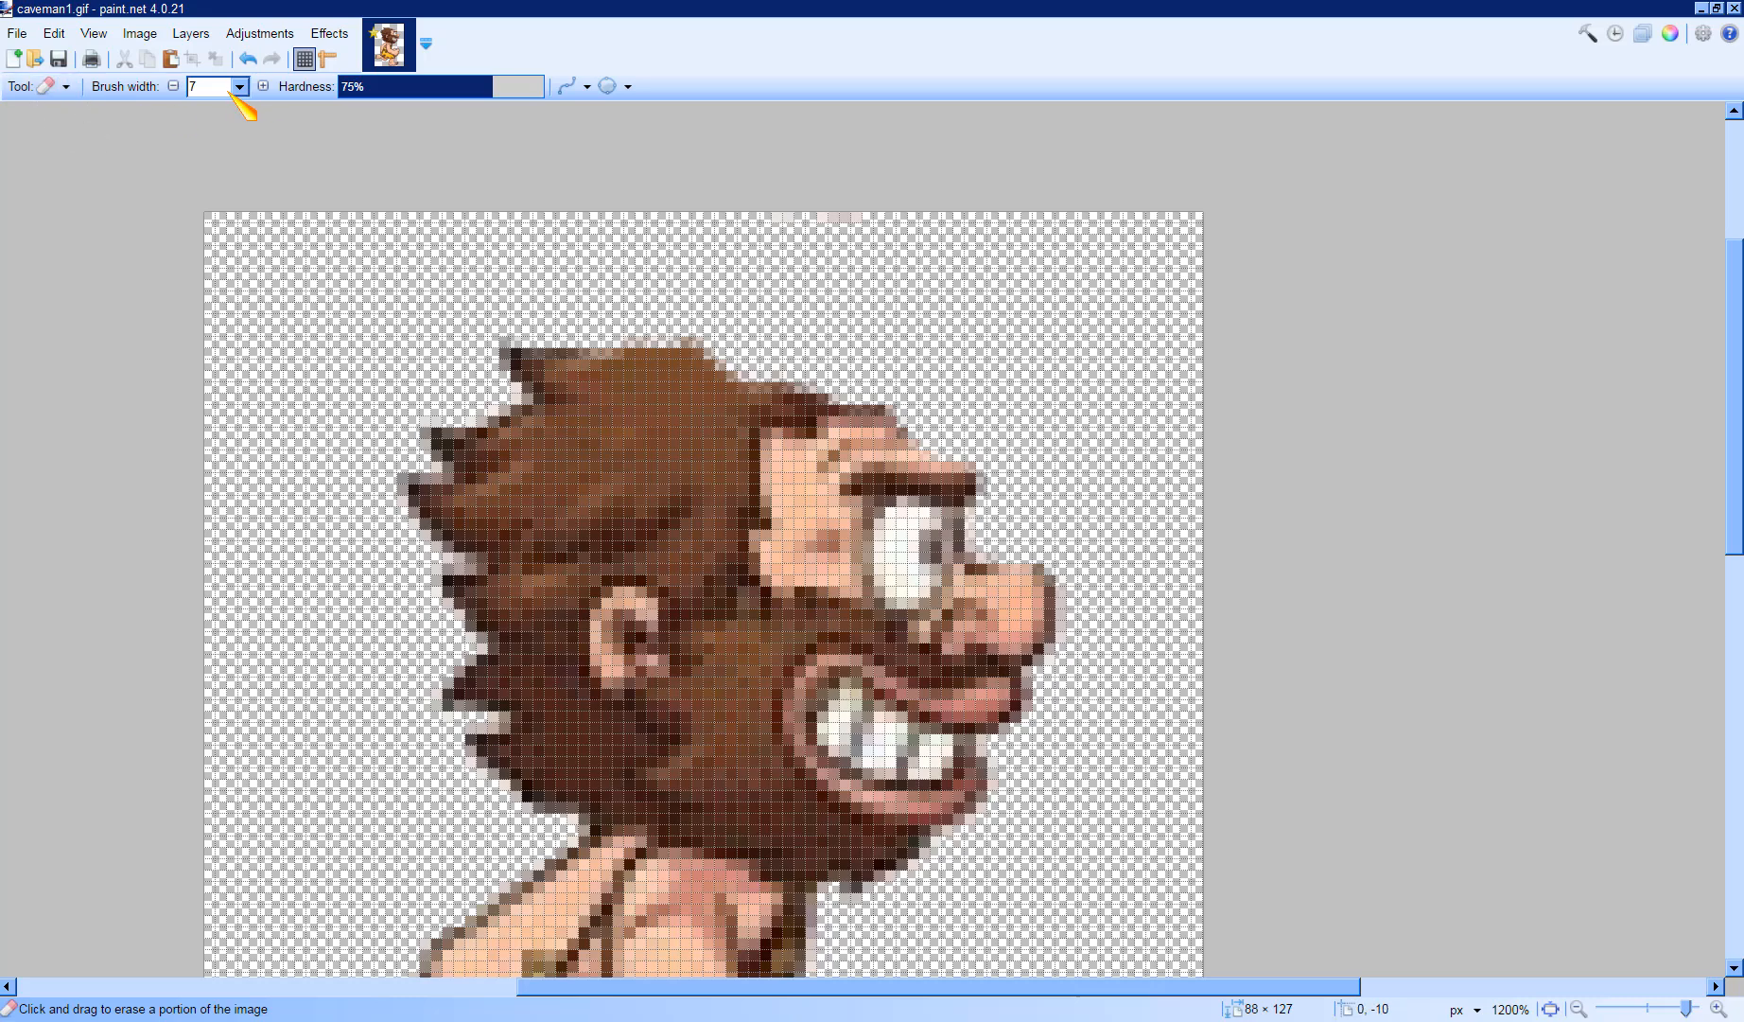
click(54, 34)
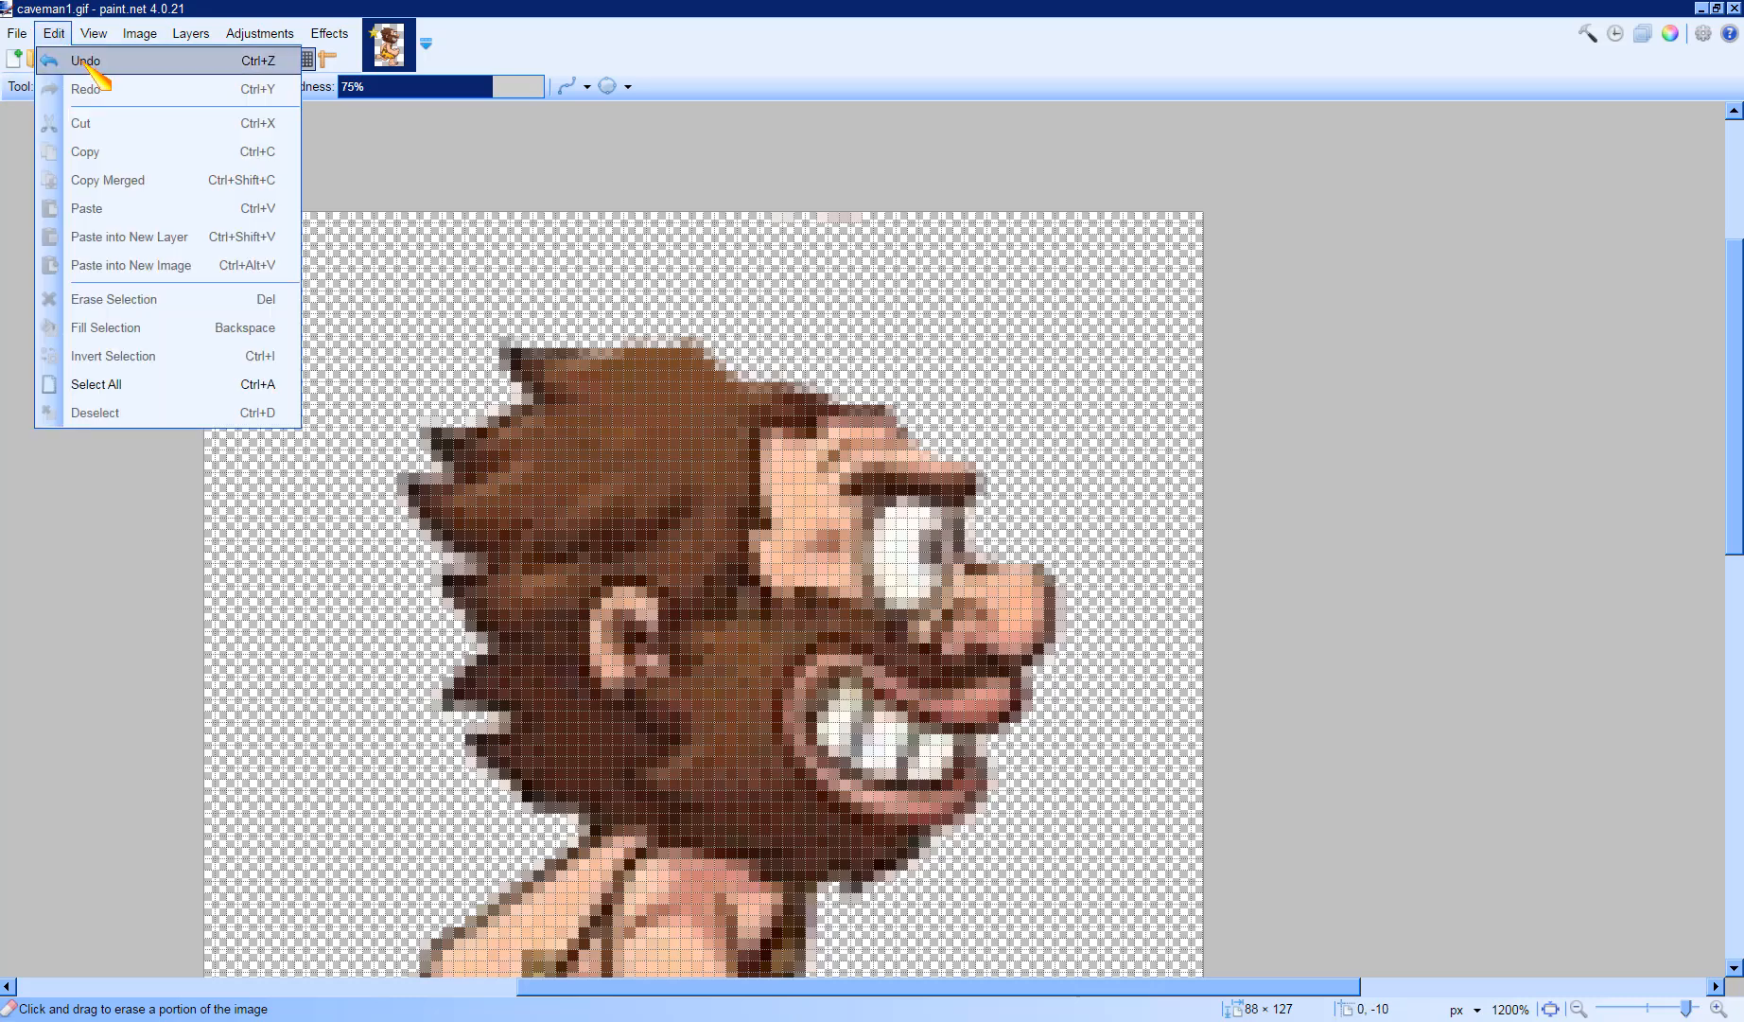
click(85, 61)
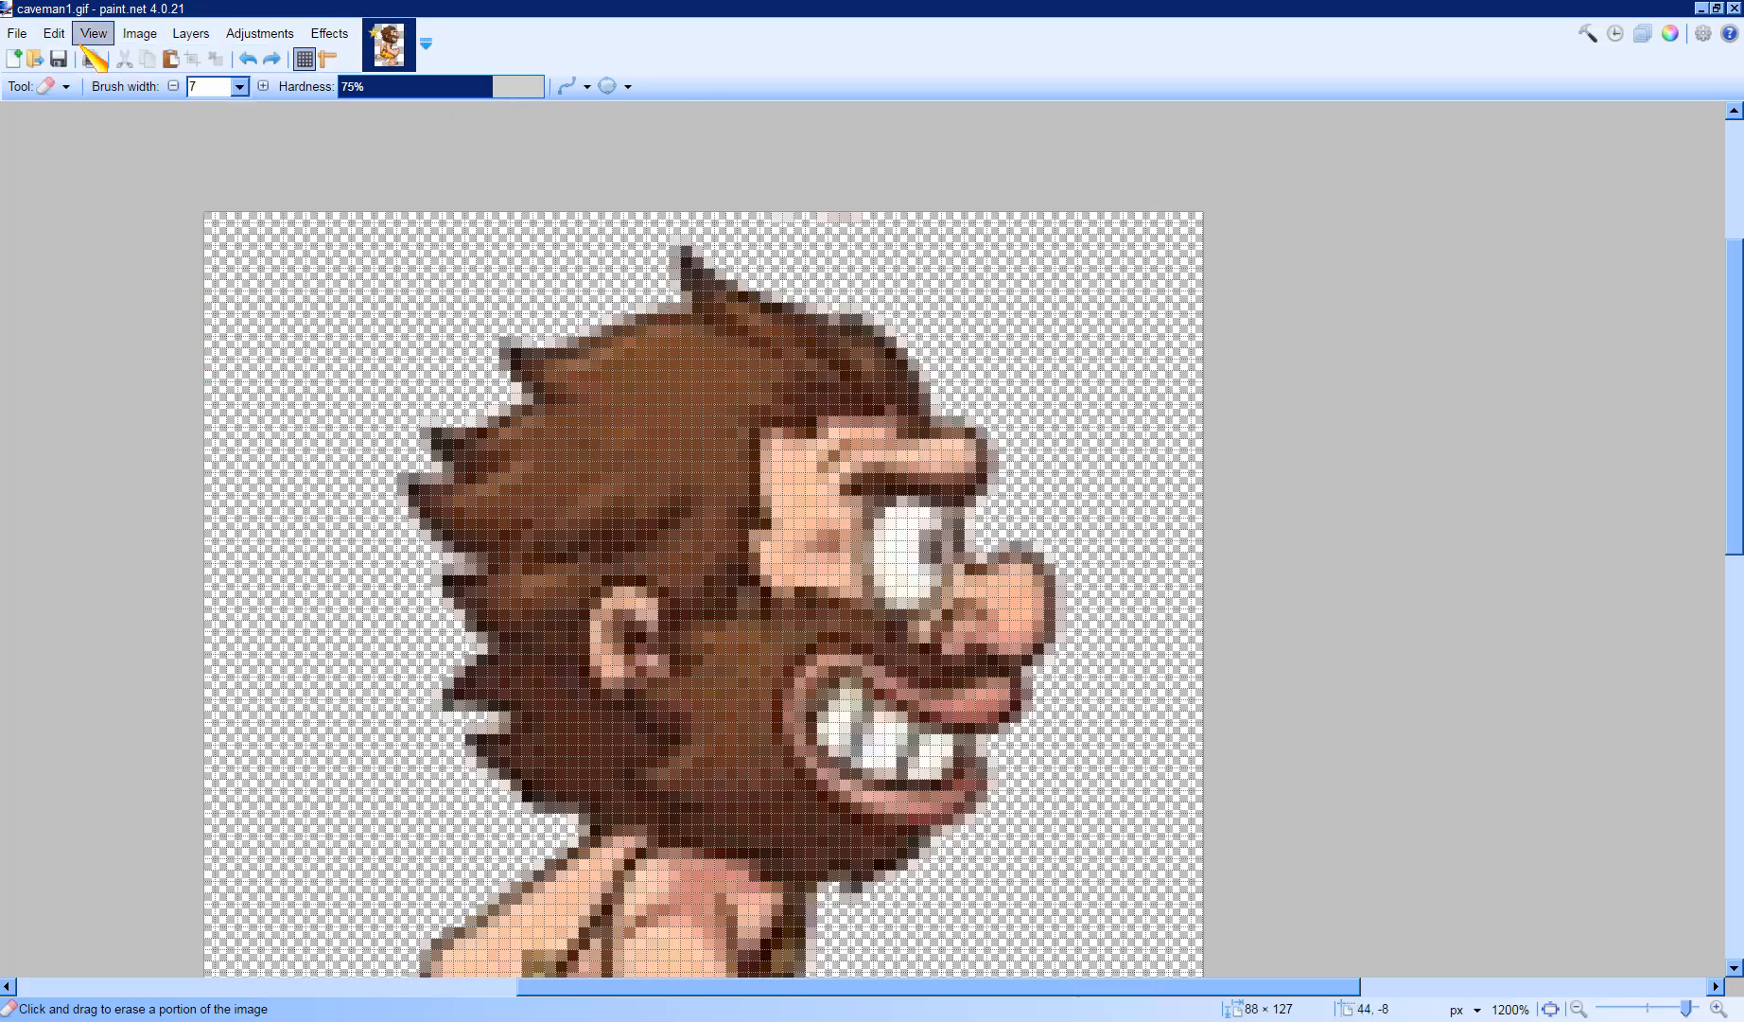
- Inspect the zoomed caveman sprite from head to feet for leftover background edges
click(94, 34)
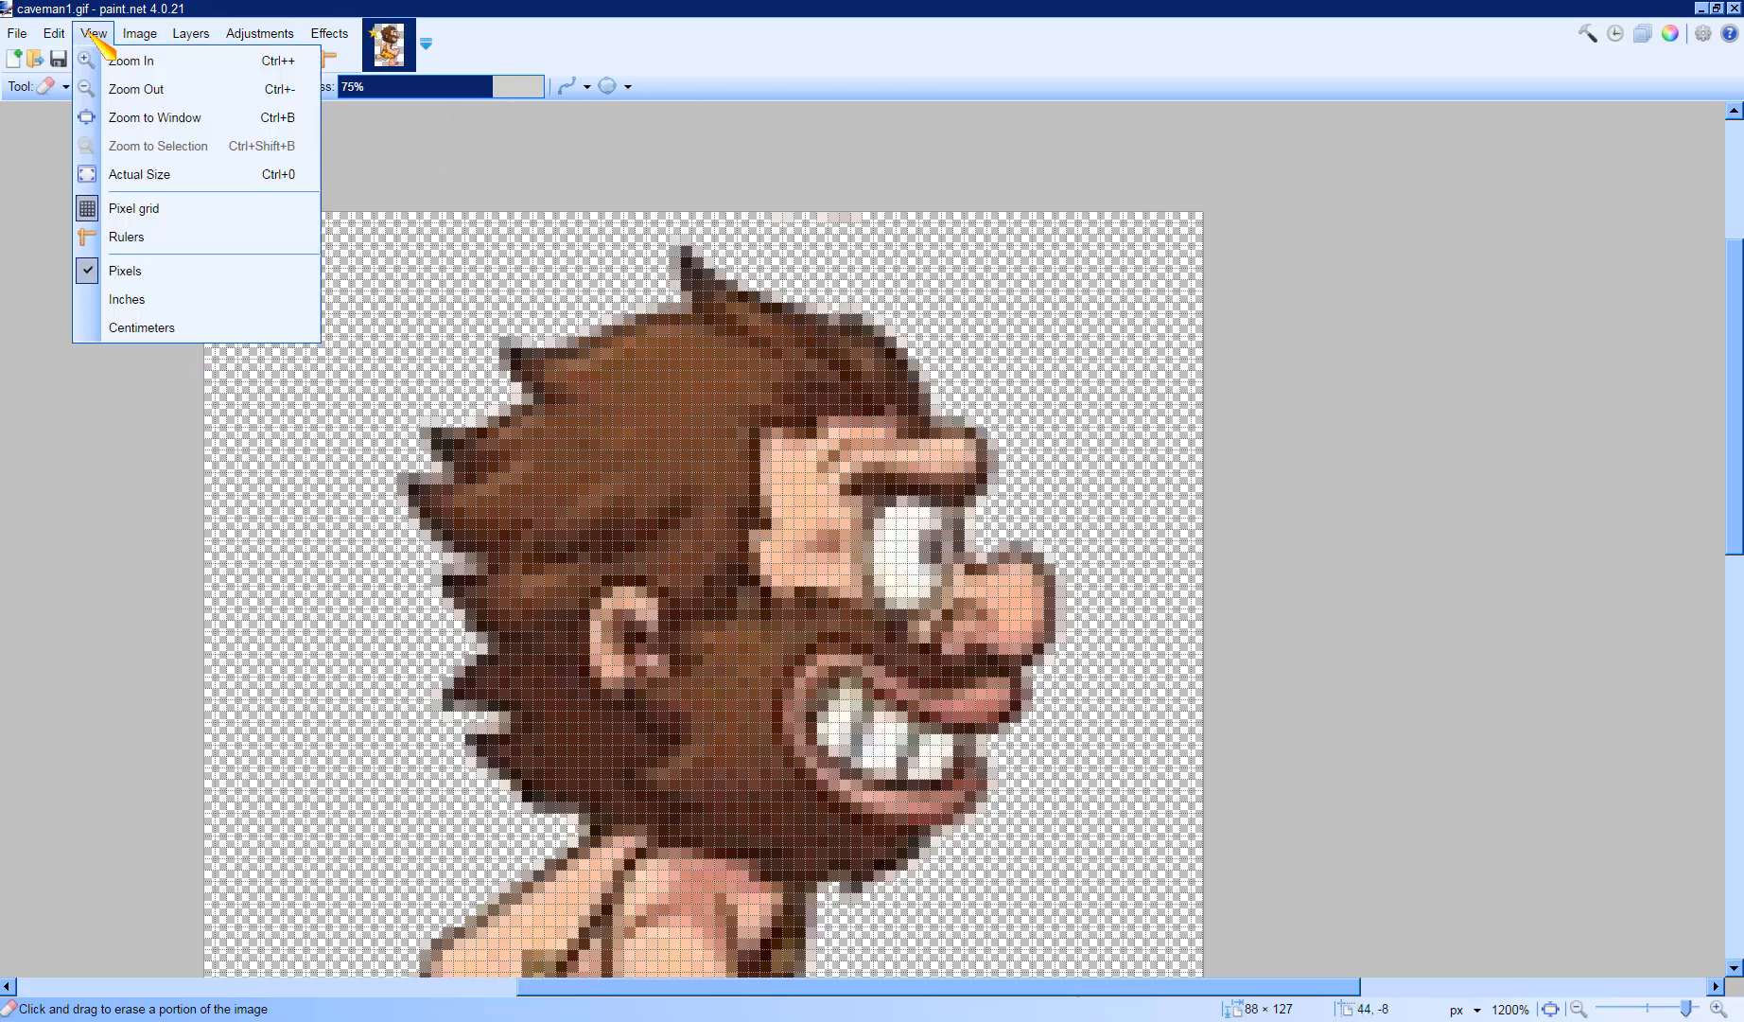
click(1332, 331)
scroll(1334, 338, down, 5)
scroll(1334, 337, down, 3)
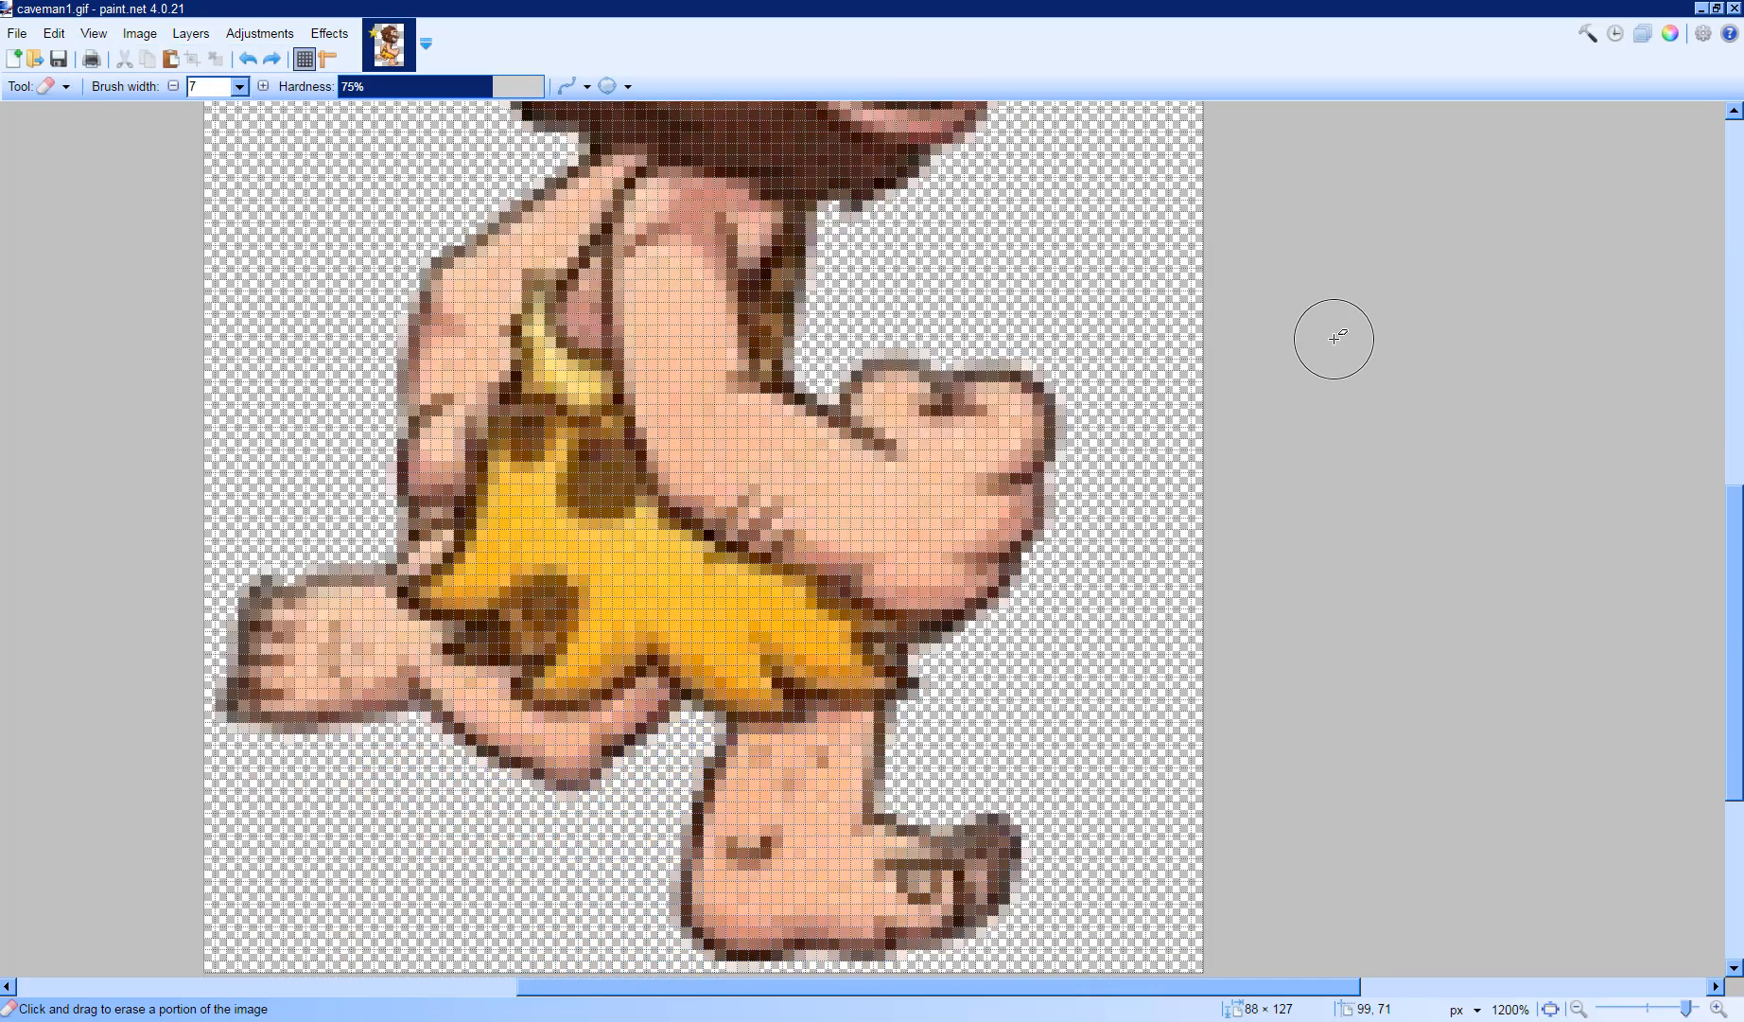
scroll(1331, 335, up, 6)
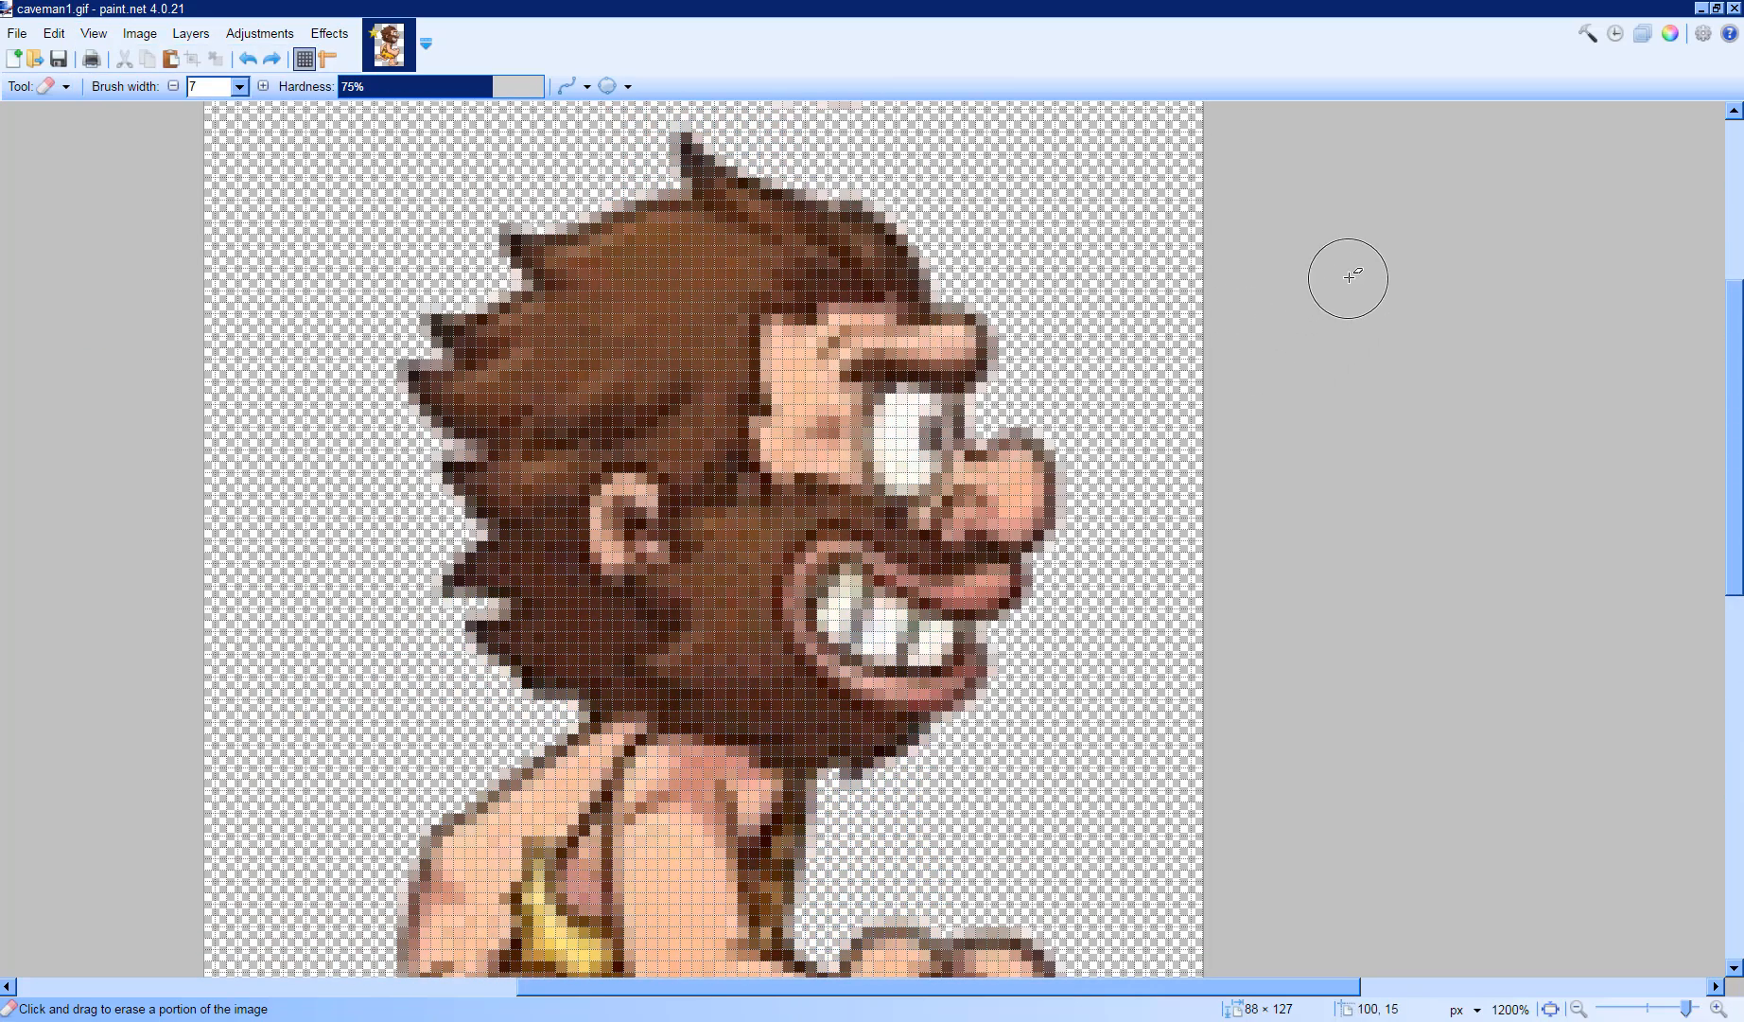
scroll(1373, 434, down, 1)
scroll(1370, 440, down, 3)
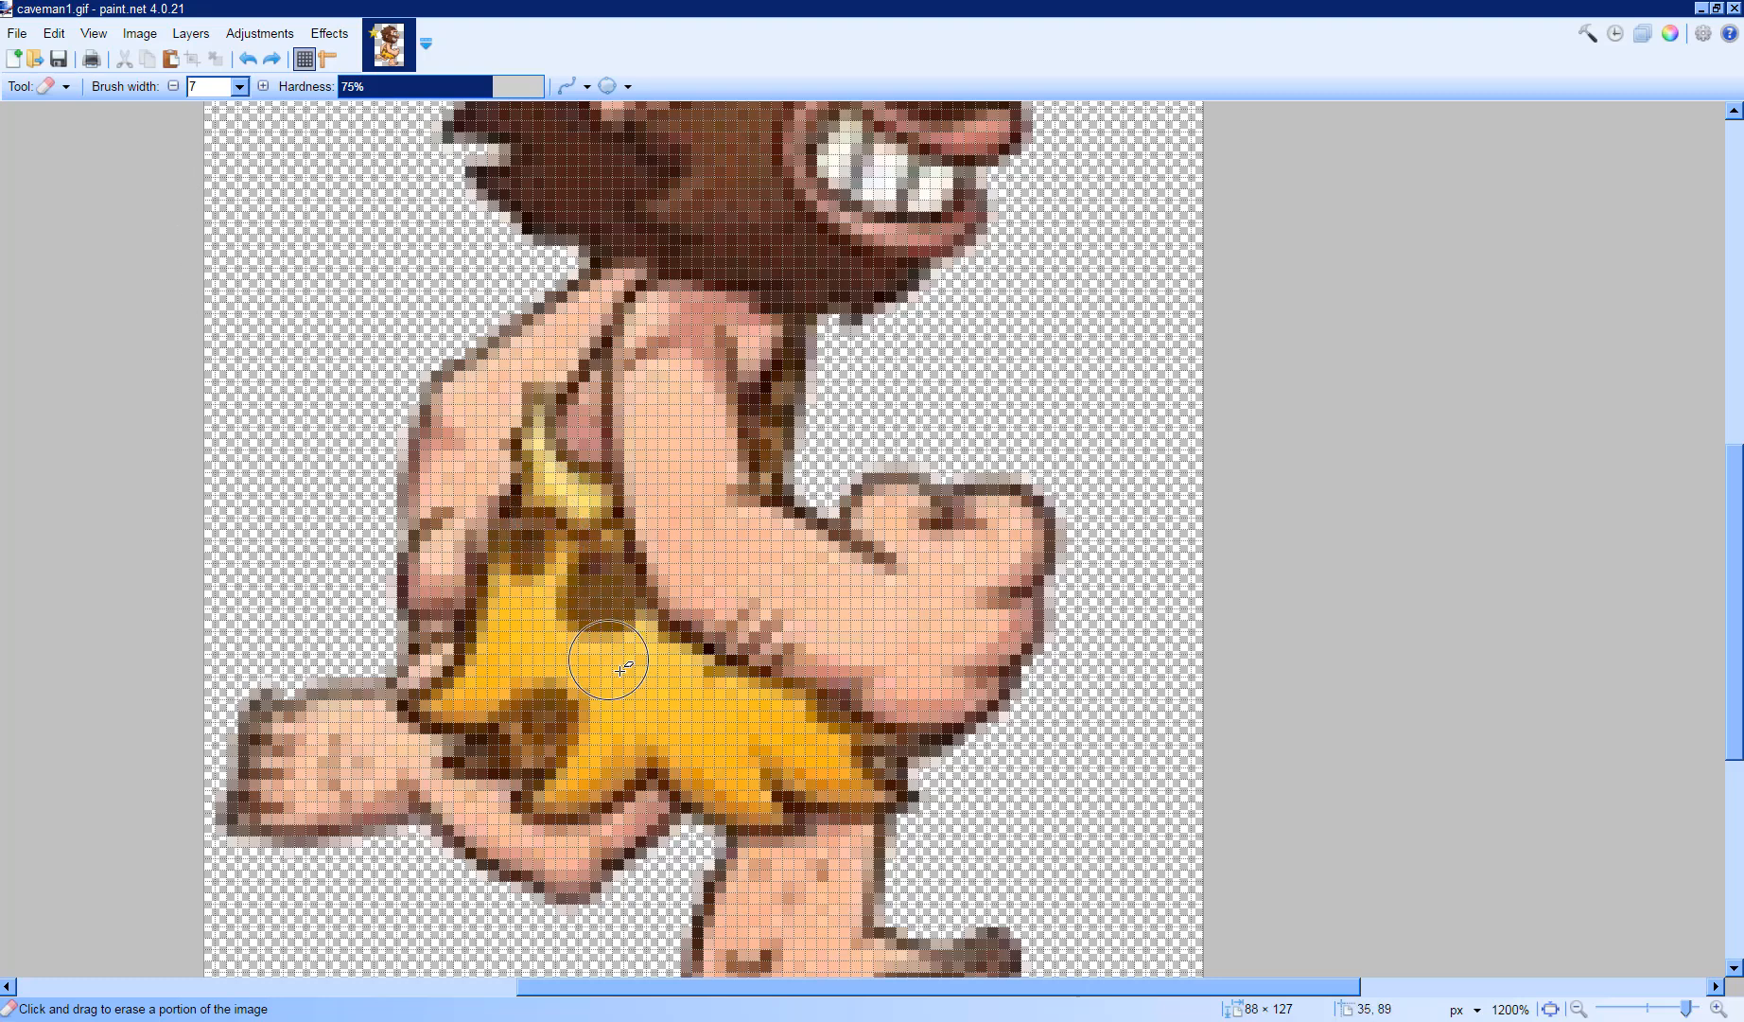
scroll(830, 756, down, 1)
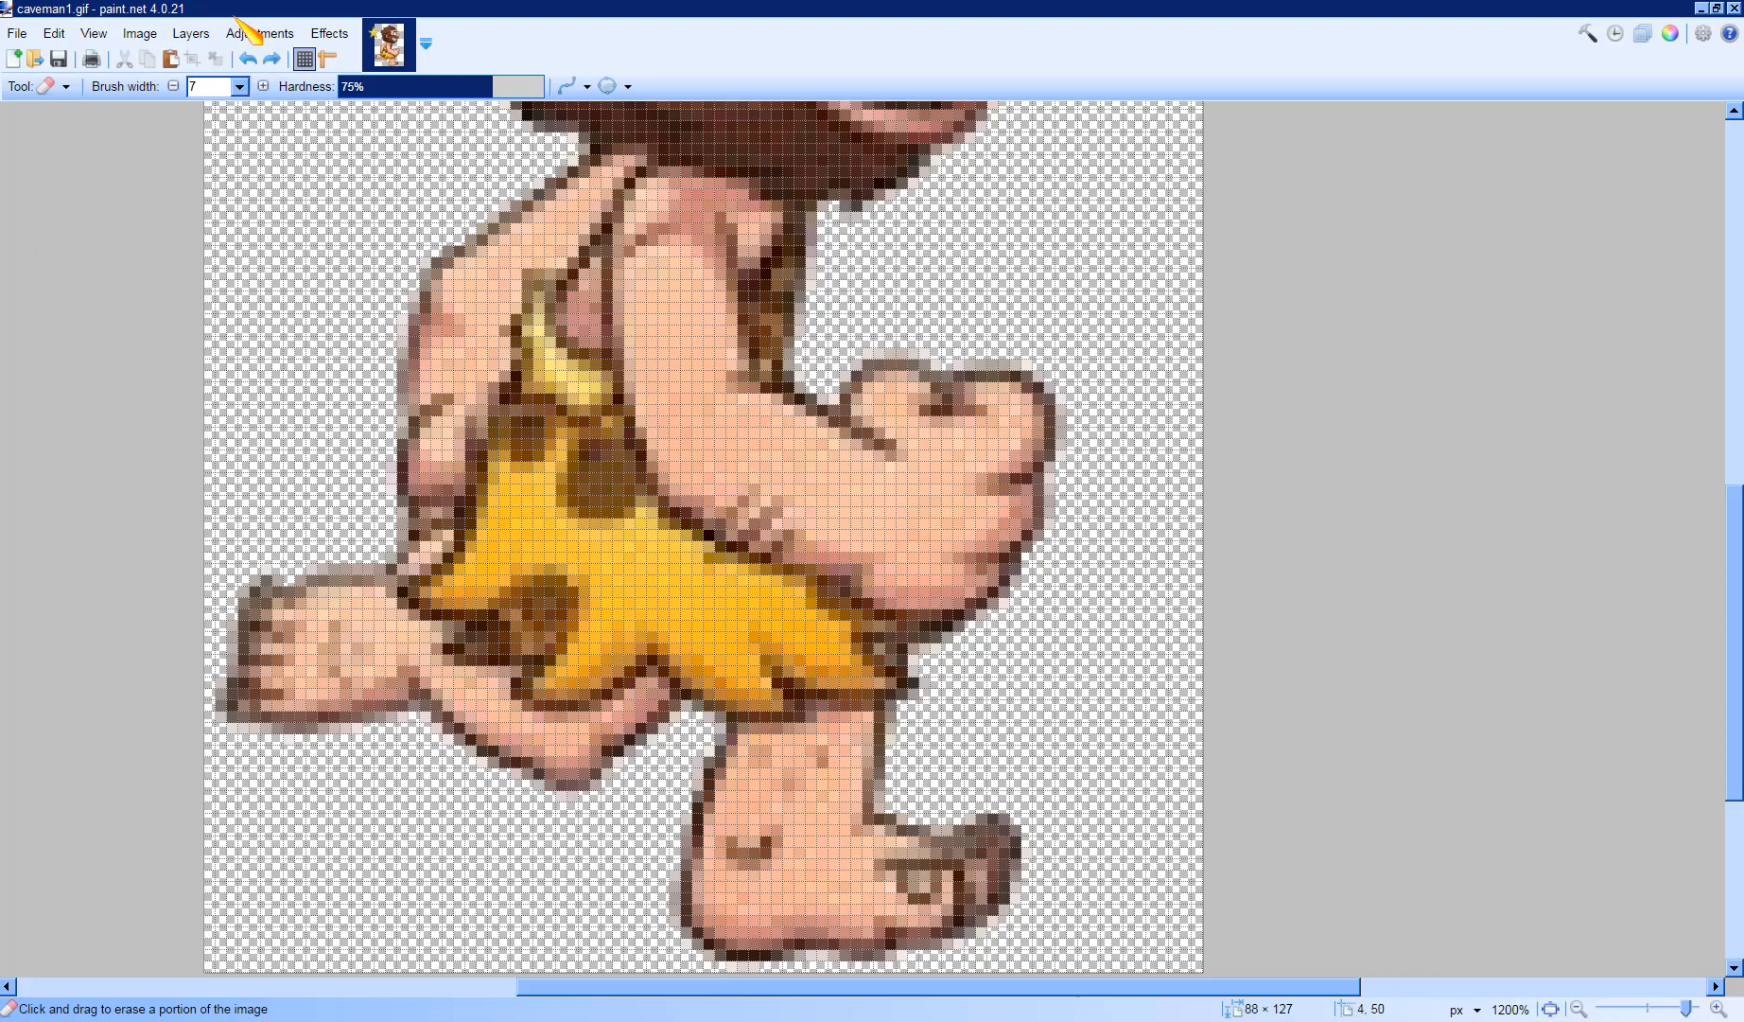
- Pick red as the primary color and fill the caveman's yellow loincloth red with the Paint Bucket
click(66, 87)
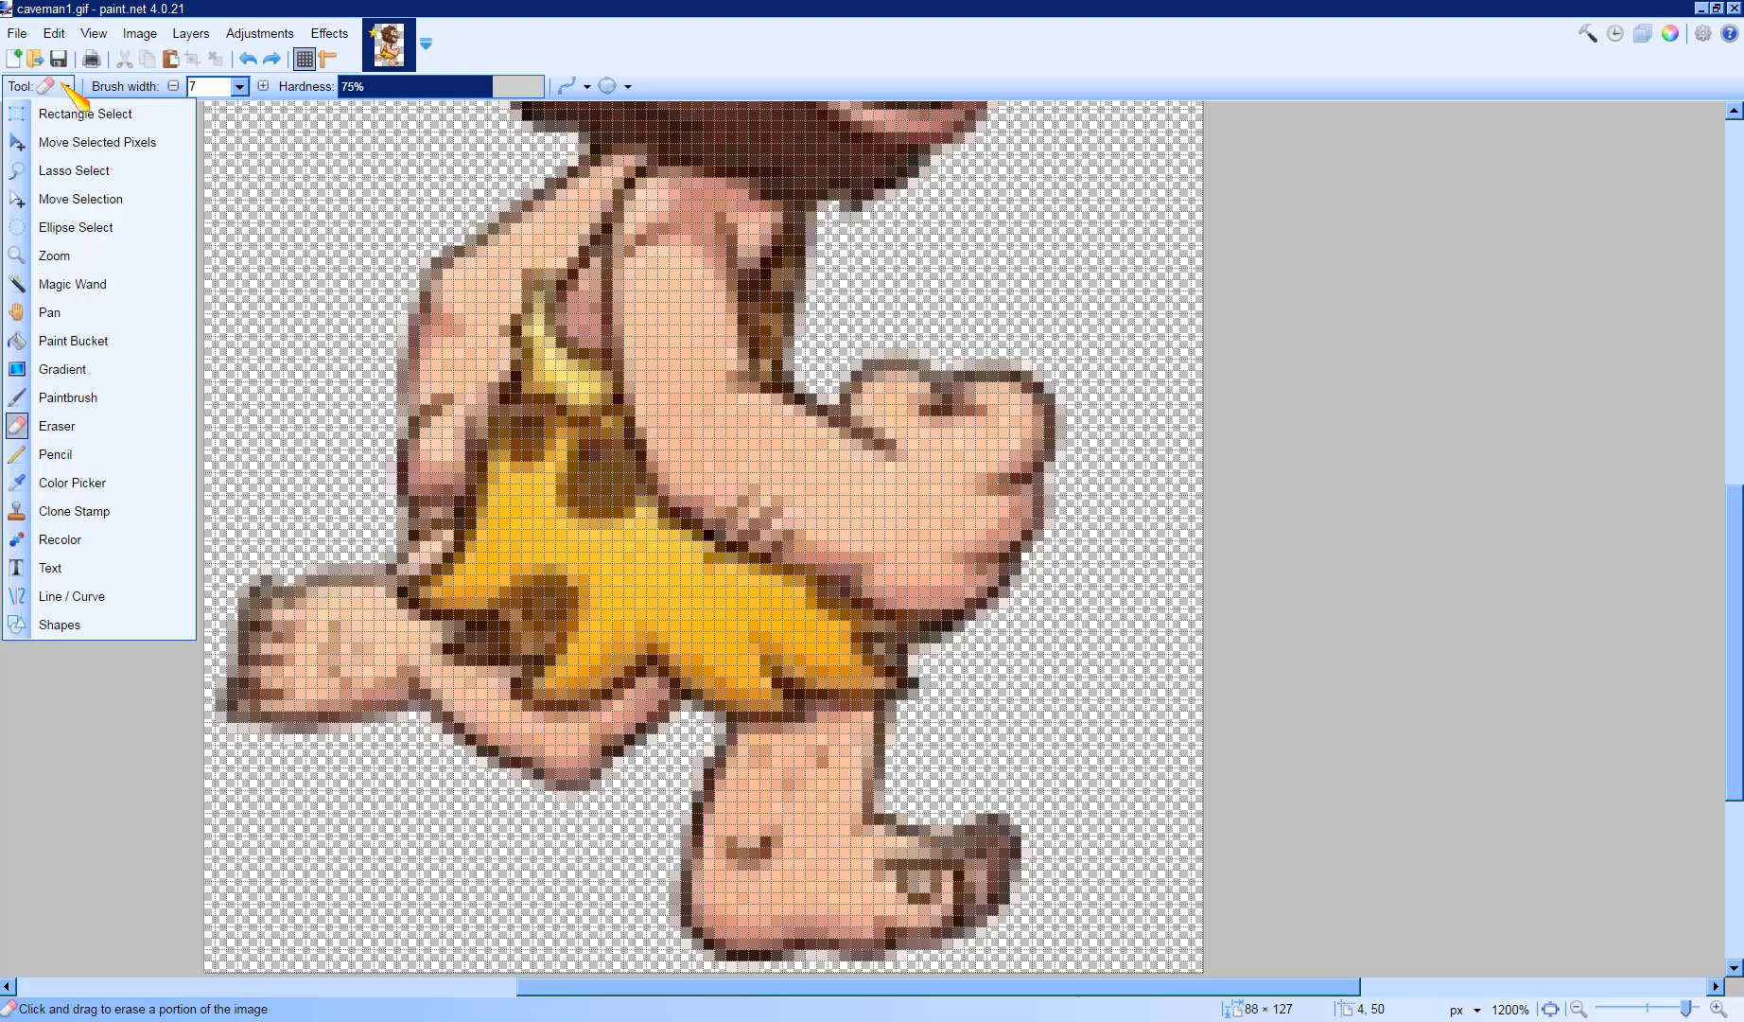
click(161, 342)
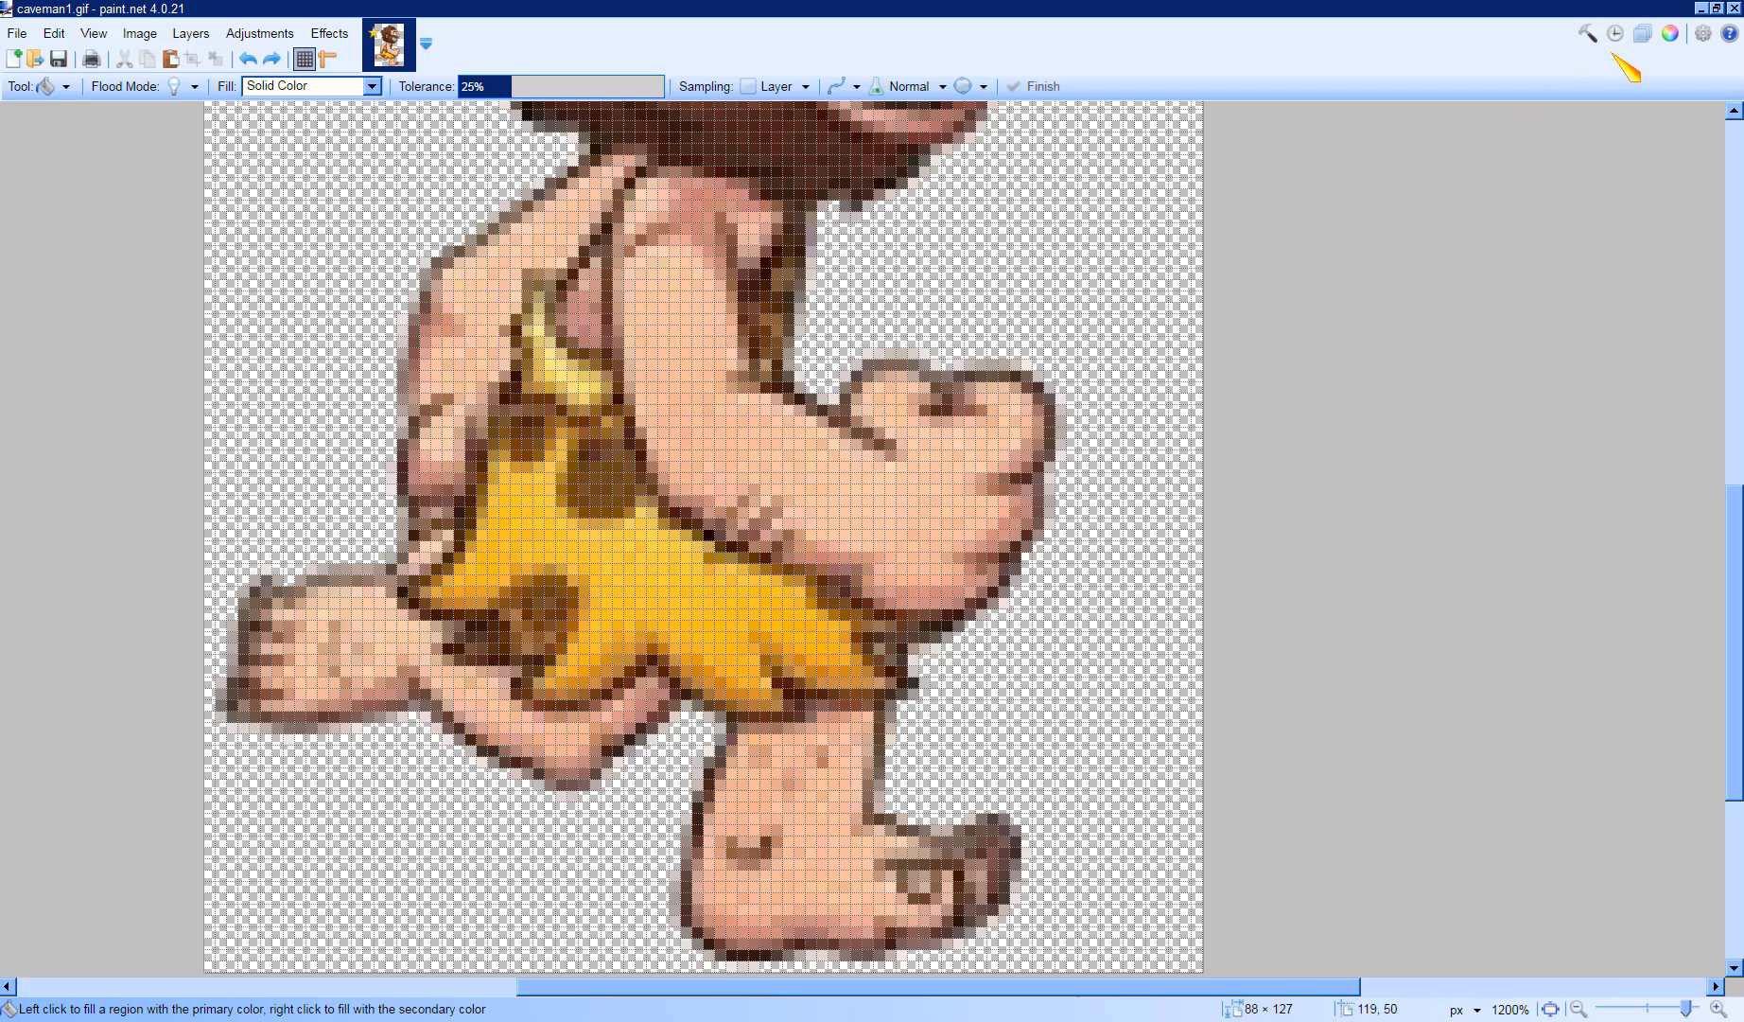
click(1667, 34)
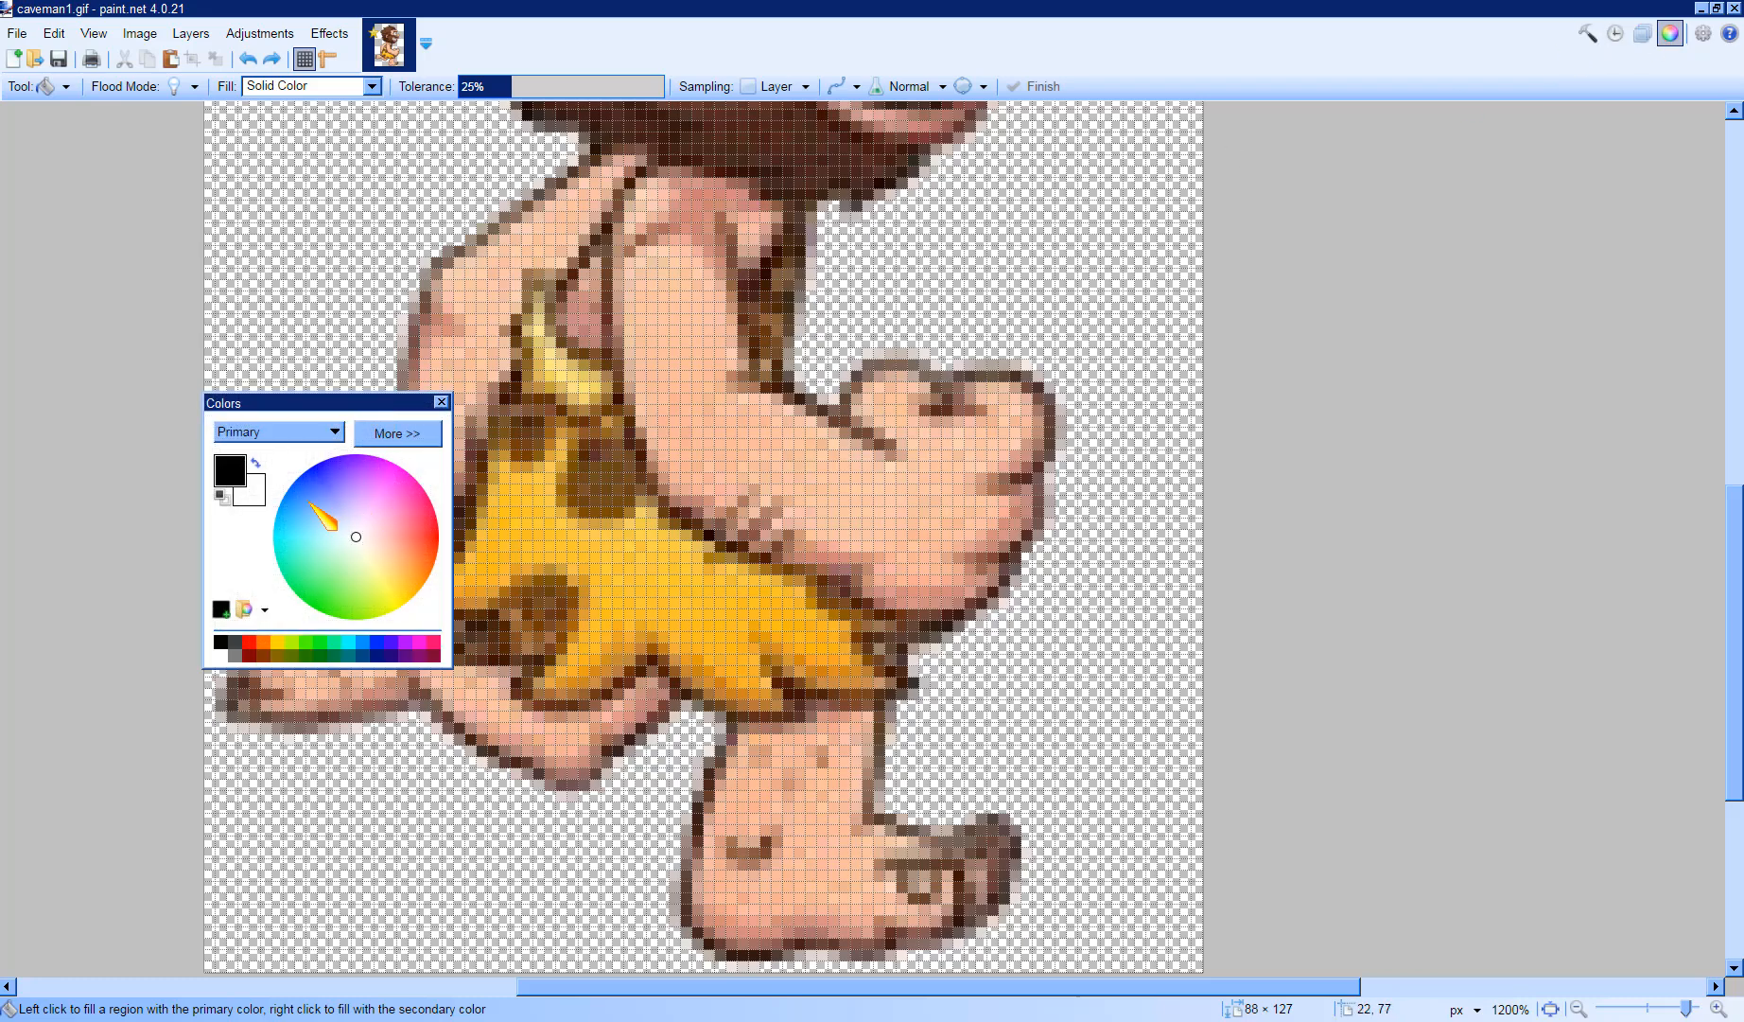
click(256, 463)
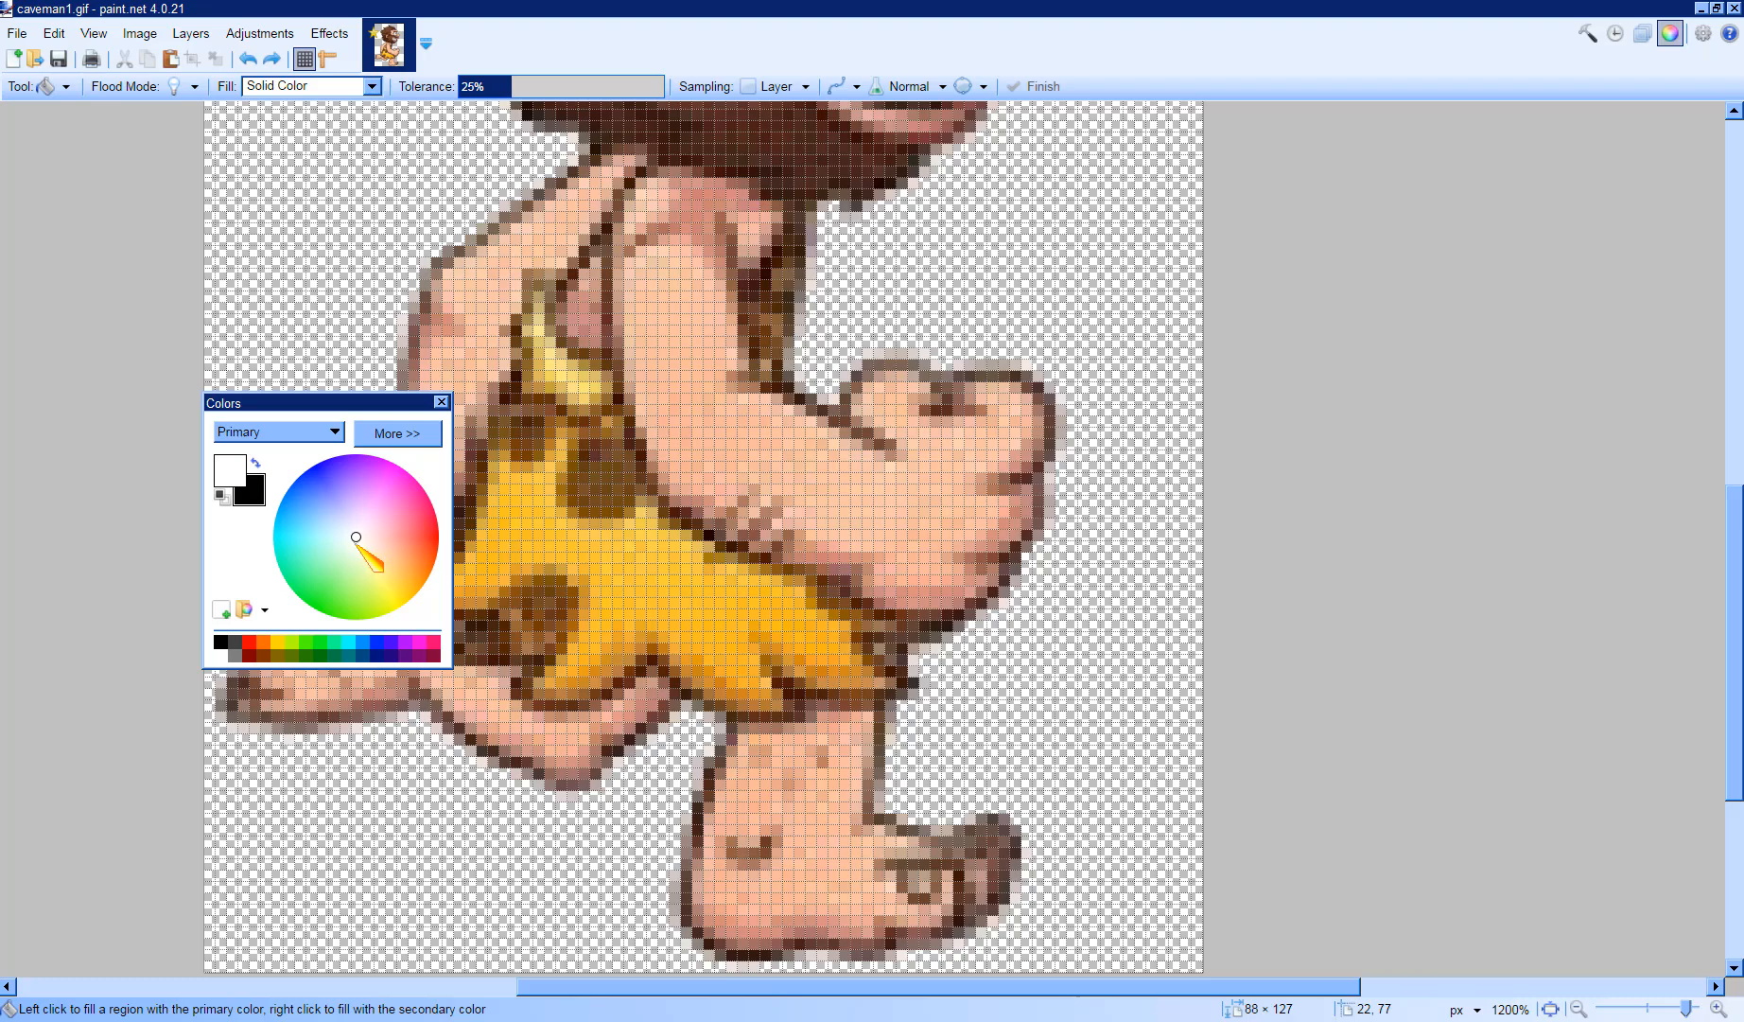
mouse_move(350, 535)
mouse_down()
mouse_move(318, 477)
mouse_move(348, 463)
mouse_move(400, 479)
mouse_move(433, 529)
mouse_up()
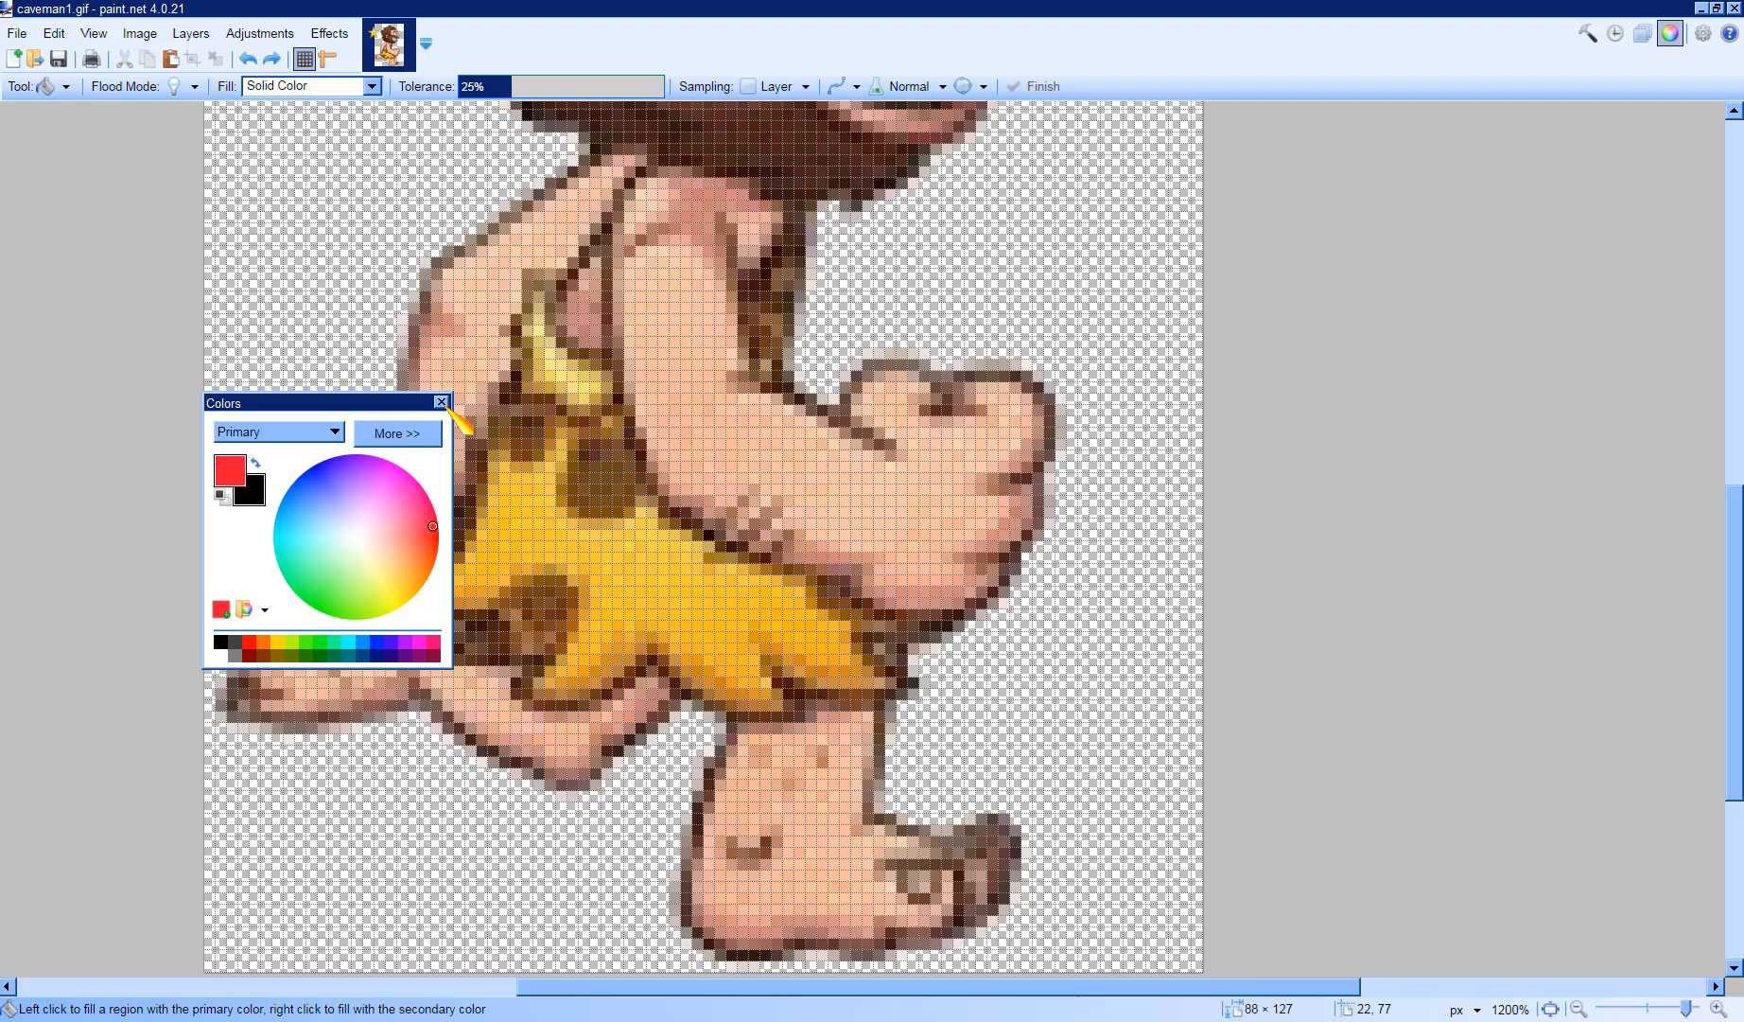
drag(397, 403, 218, 774)
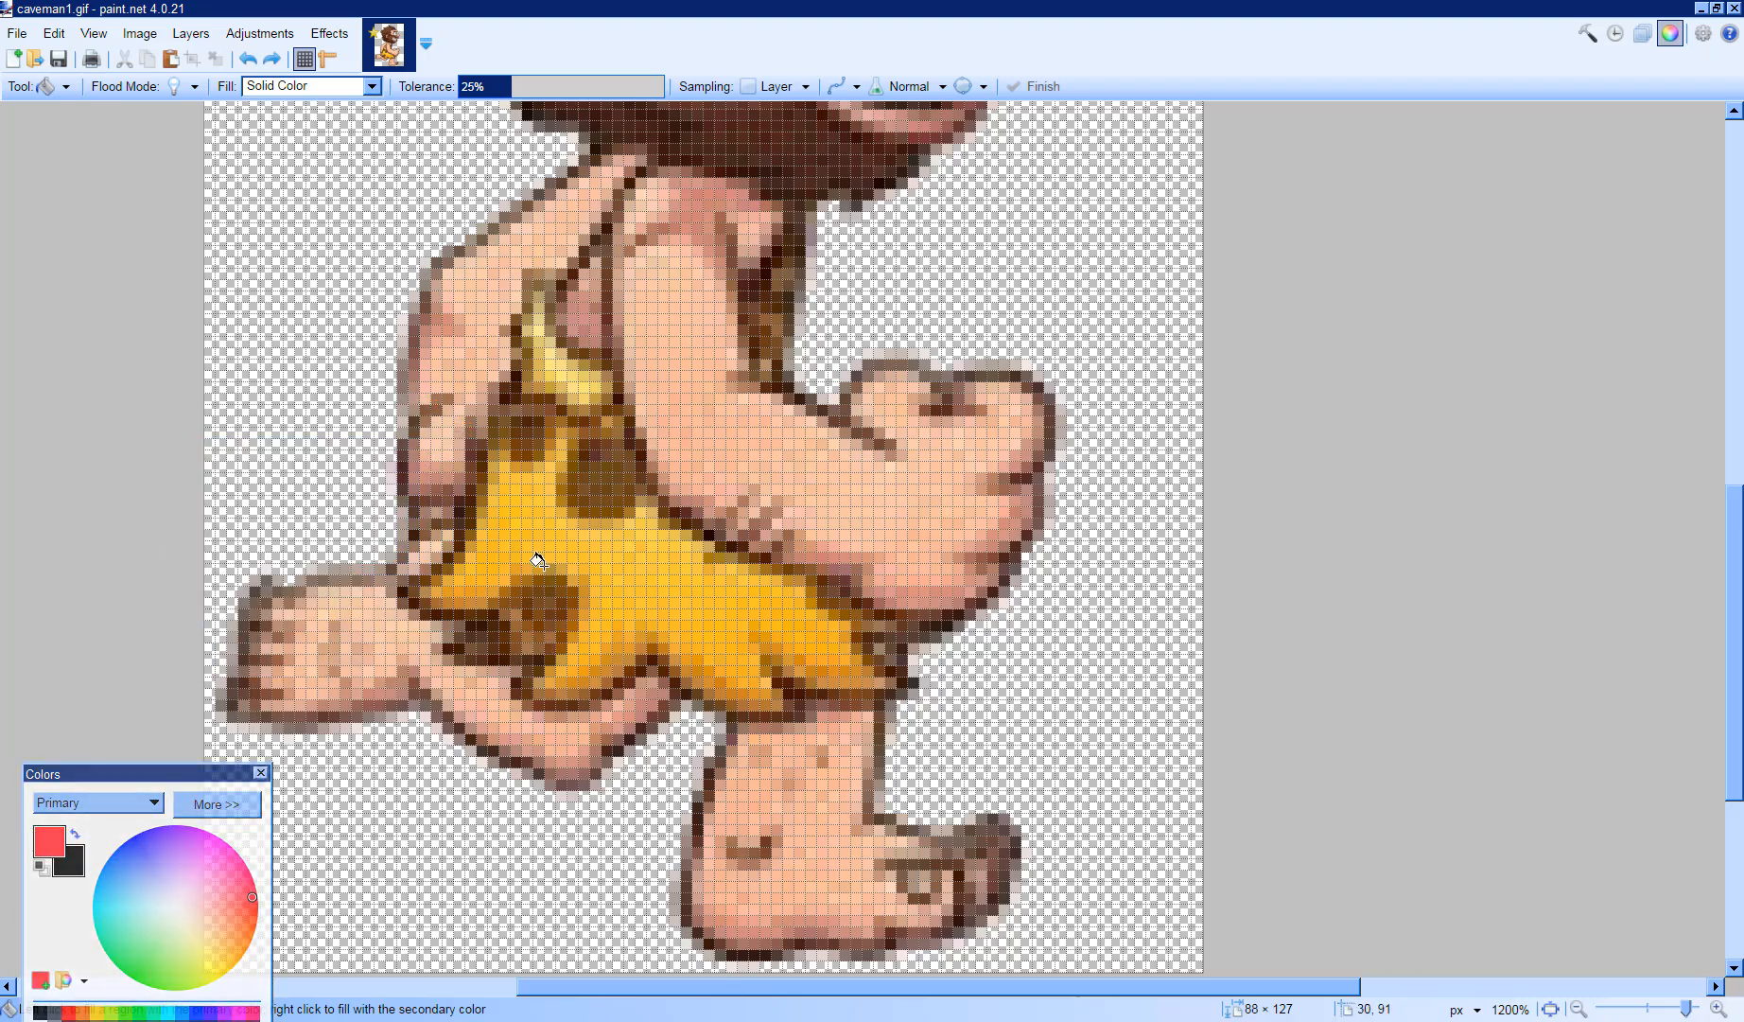
click(509, 525)
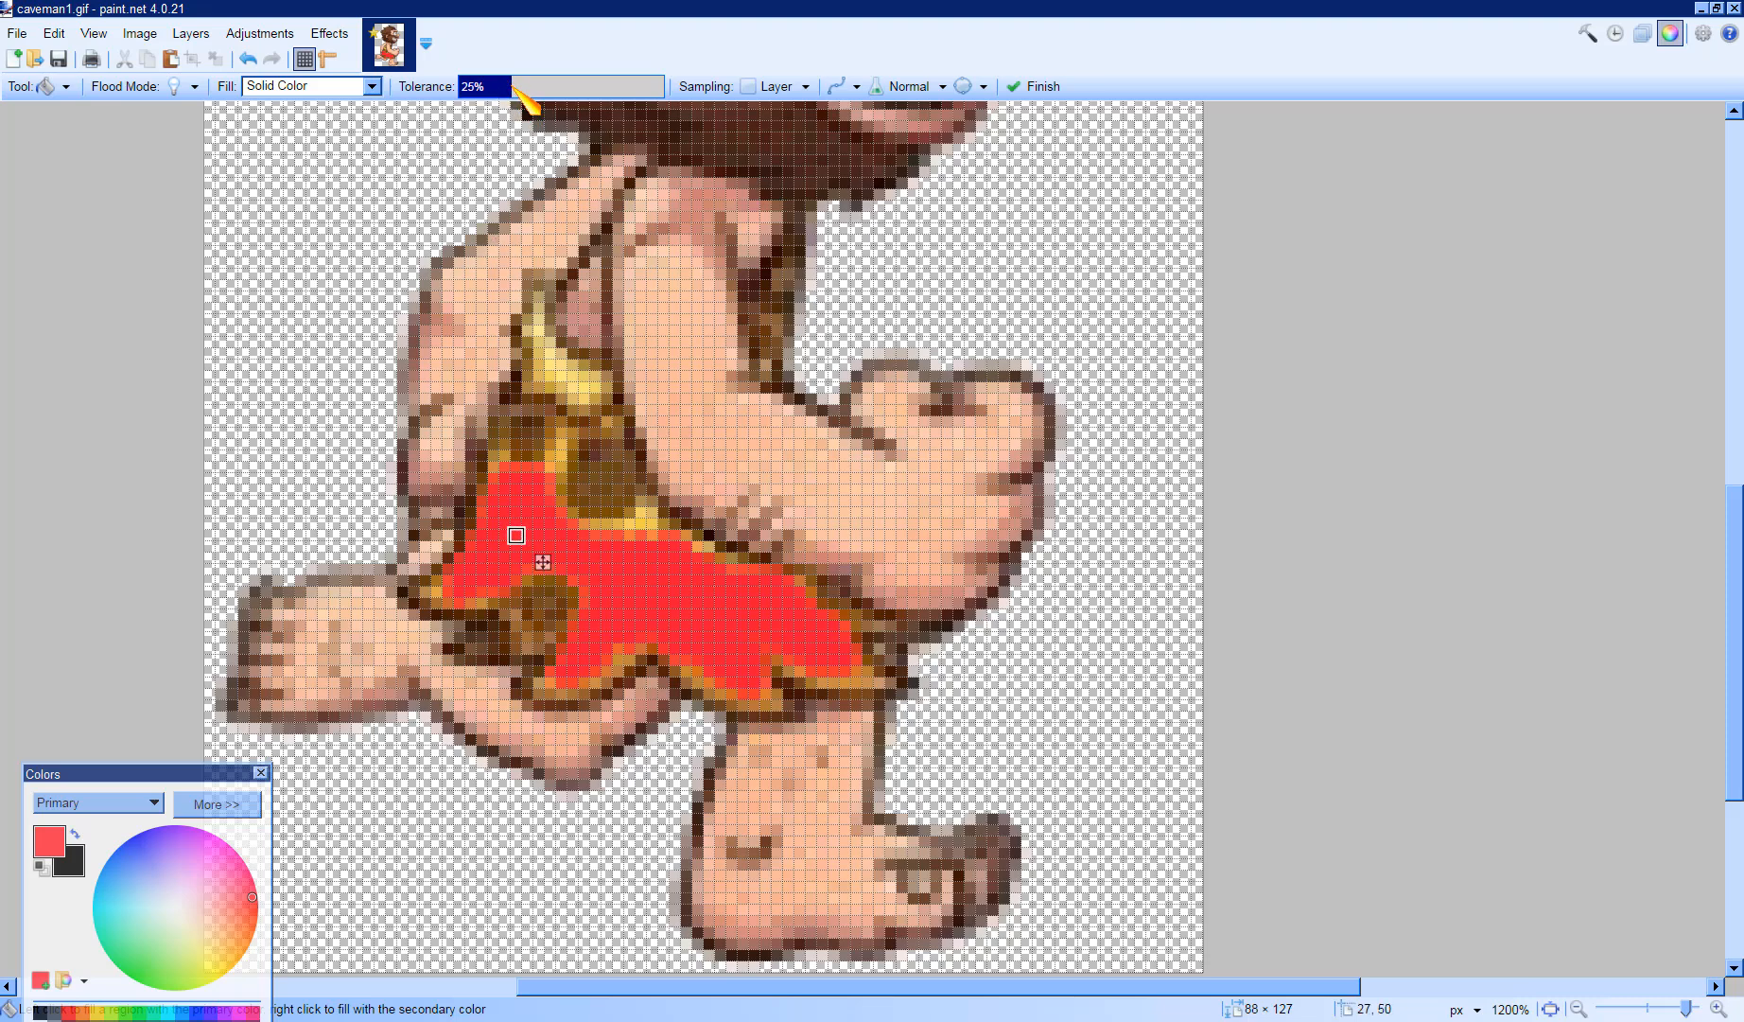
- Raise the fill tolerance to 34% and fill the loincloth's upper flap red
click(507, 86)
mouse_move(507, 86)
mouse_down()
mouse_move(490, 92)
mouse_move(654, 144)
mouse_move(476, 81)
mouse_up()
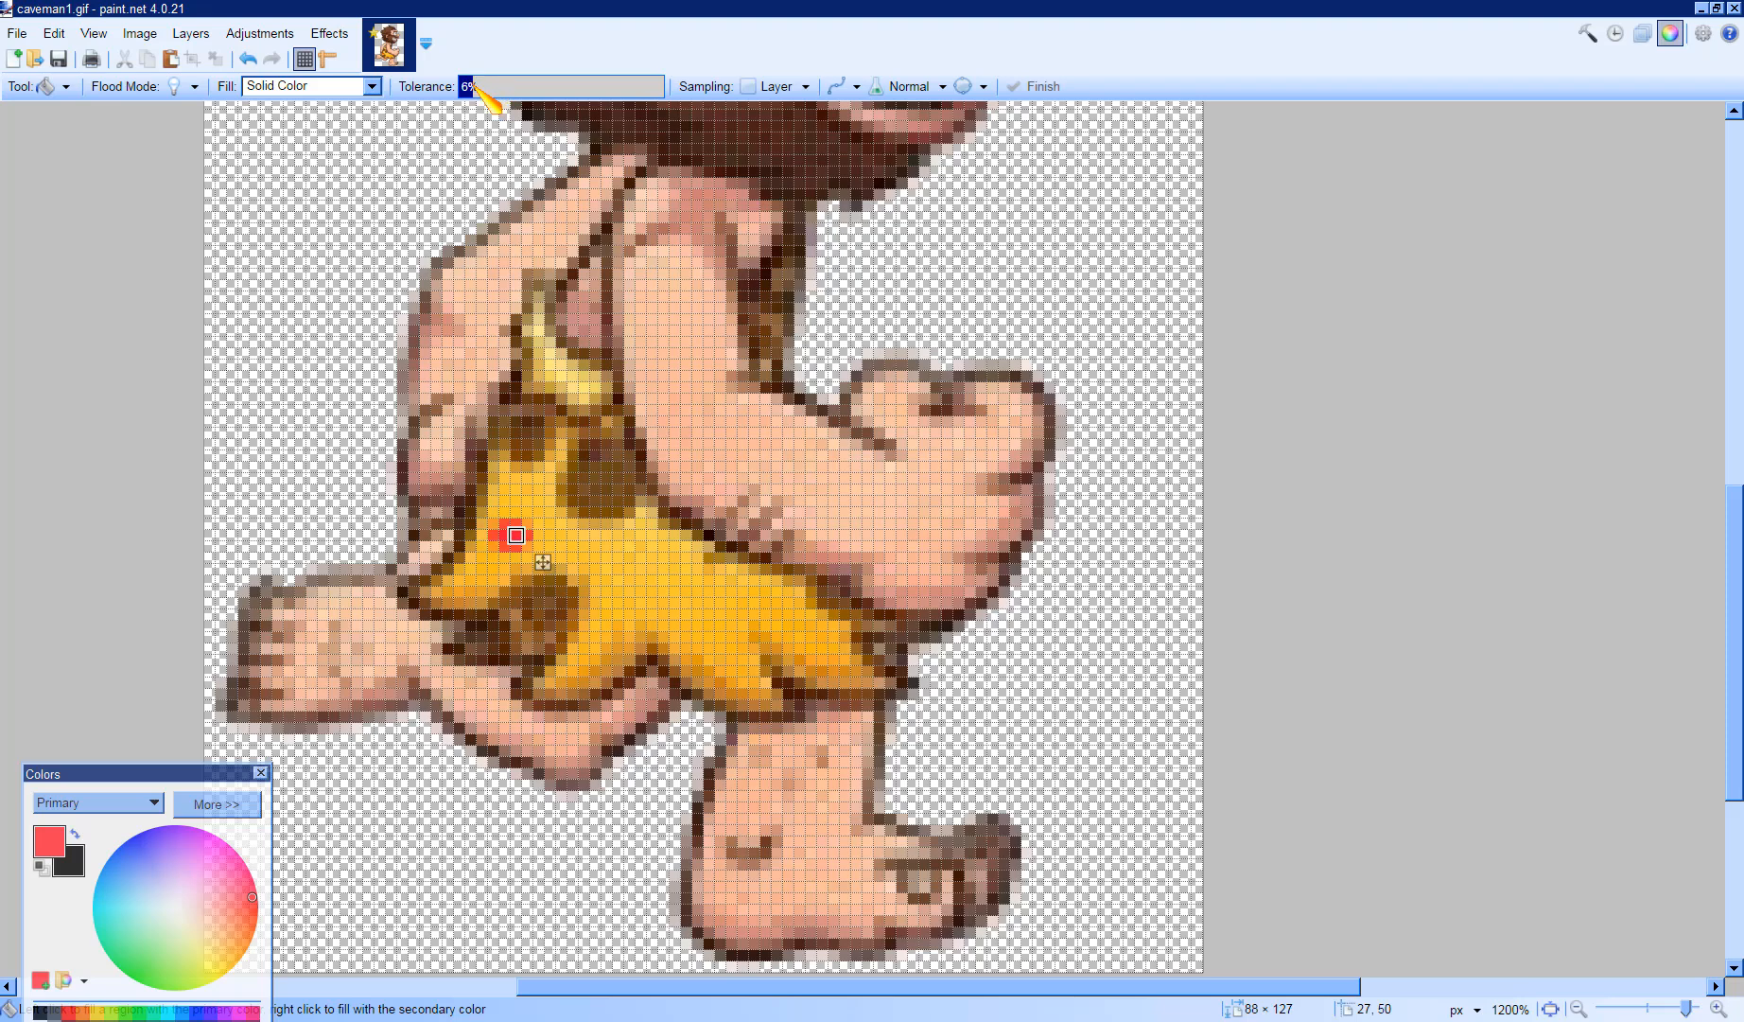
drag(476, 81, 526, 102)
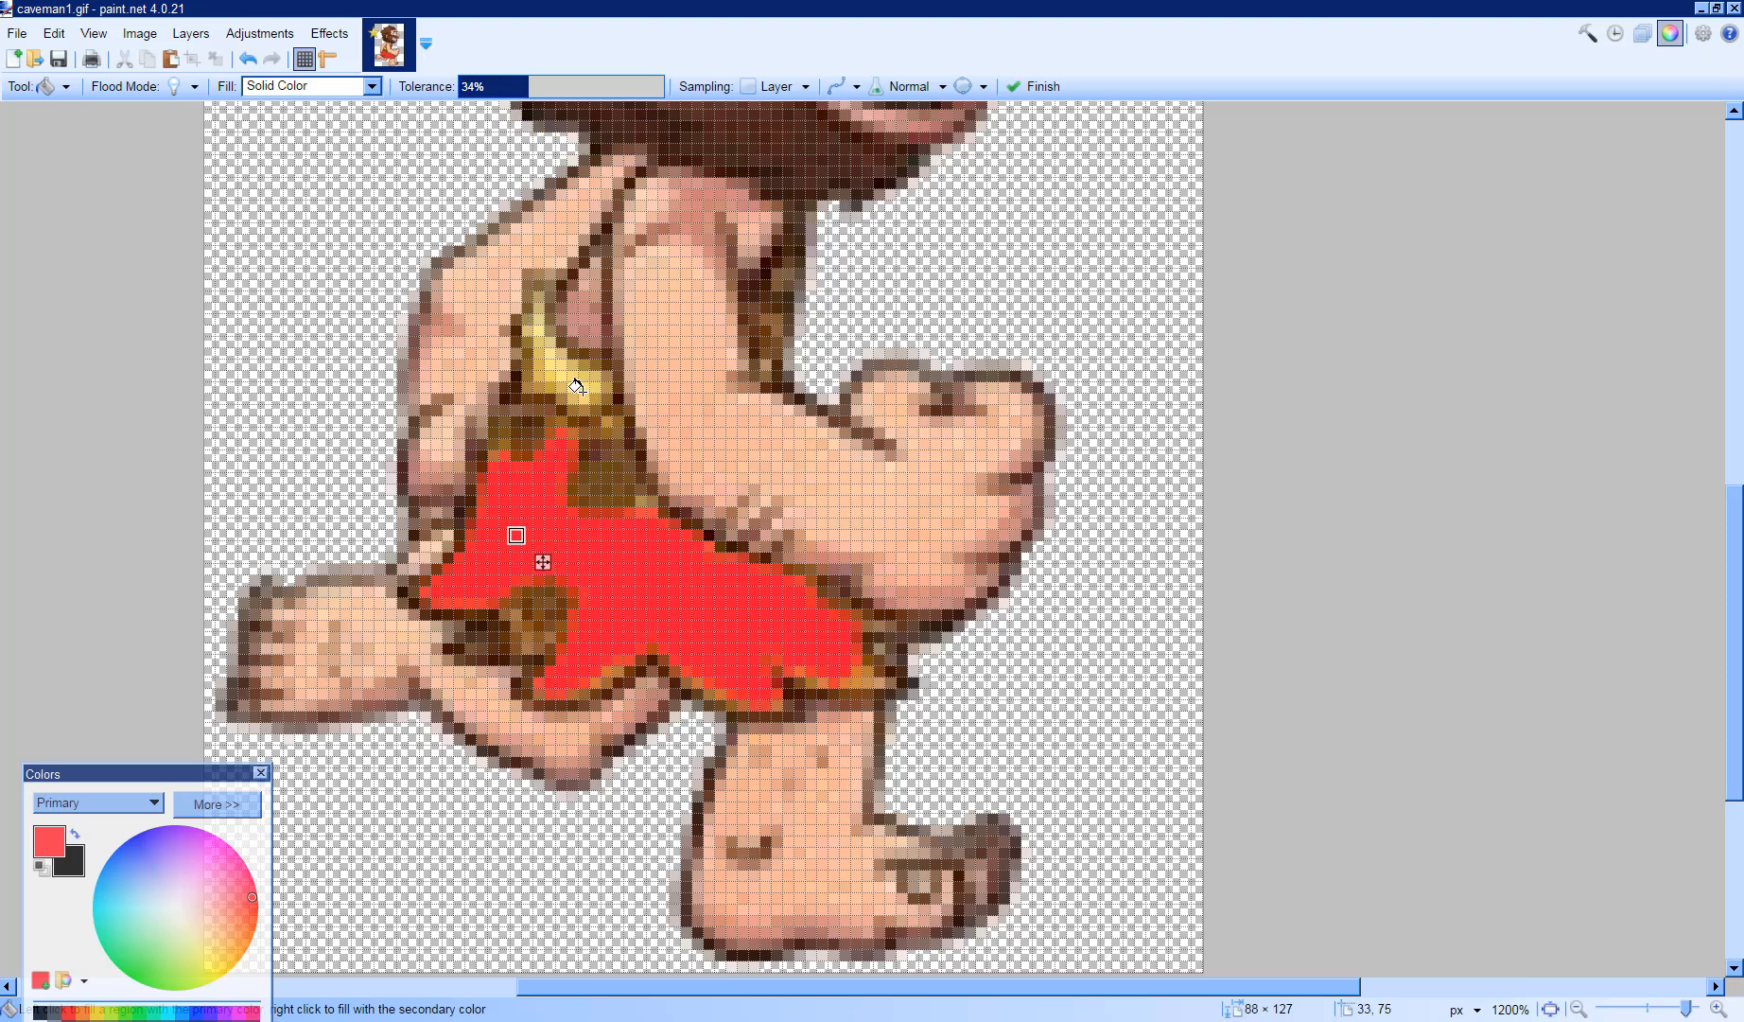
click(540, 351)
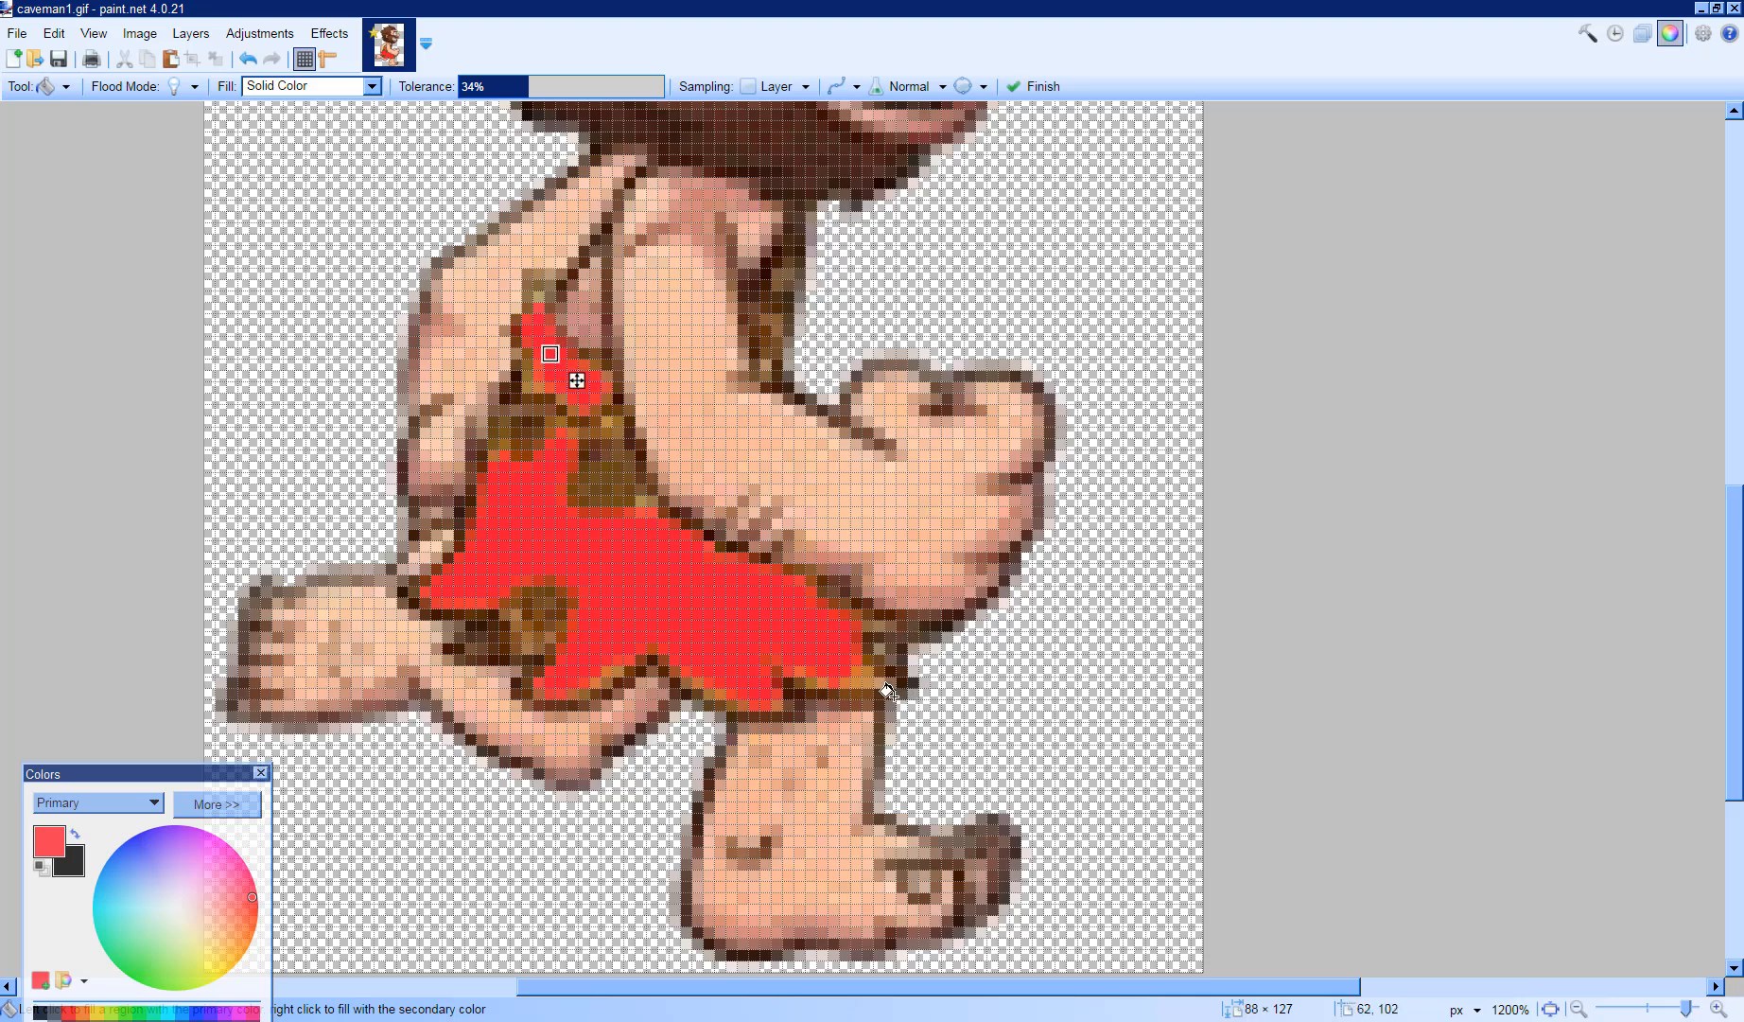
- Fill the loincloth near the waist red and undo that fill
click(642, 500)
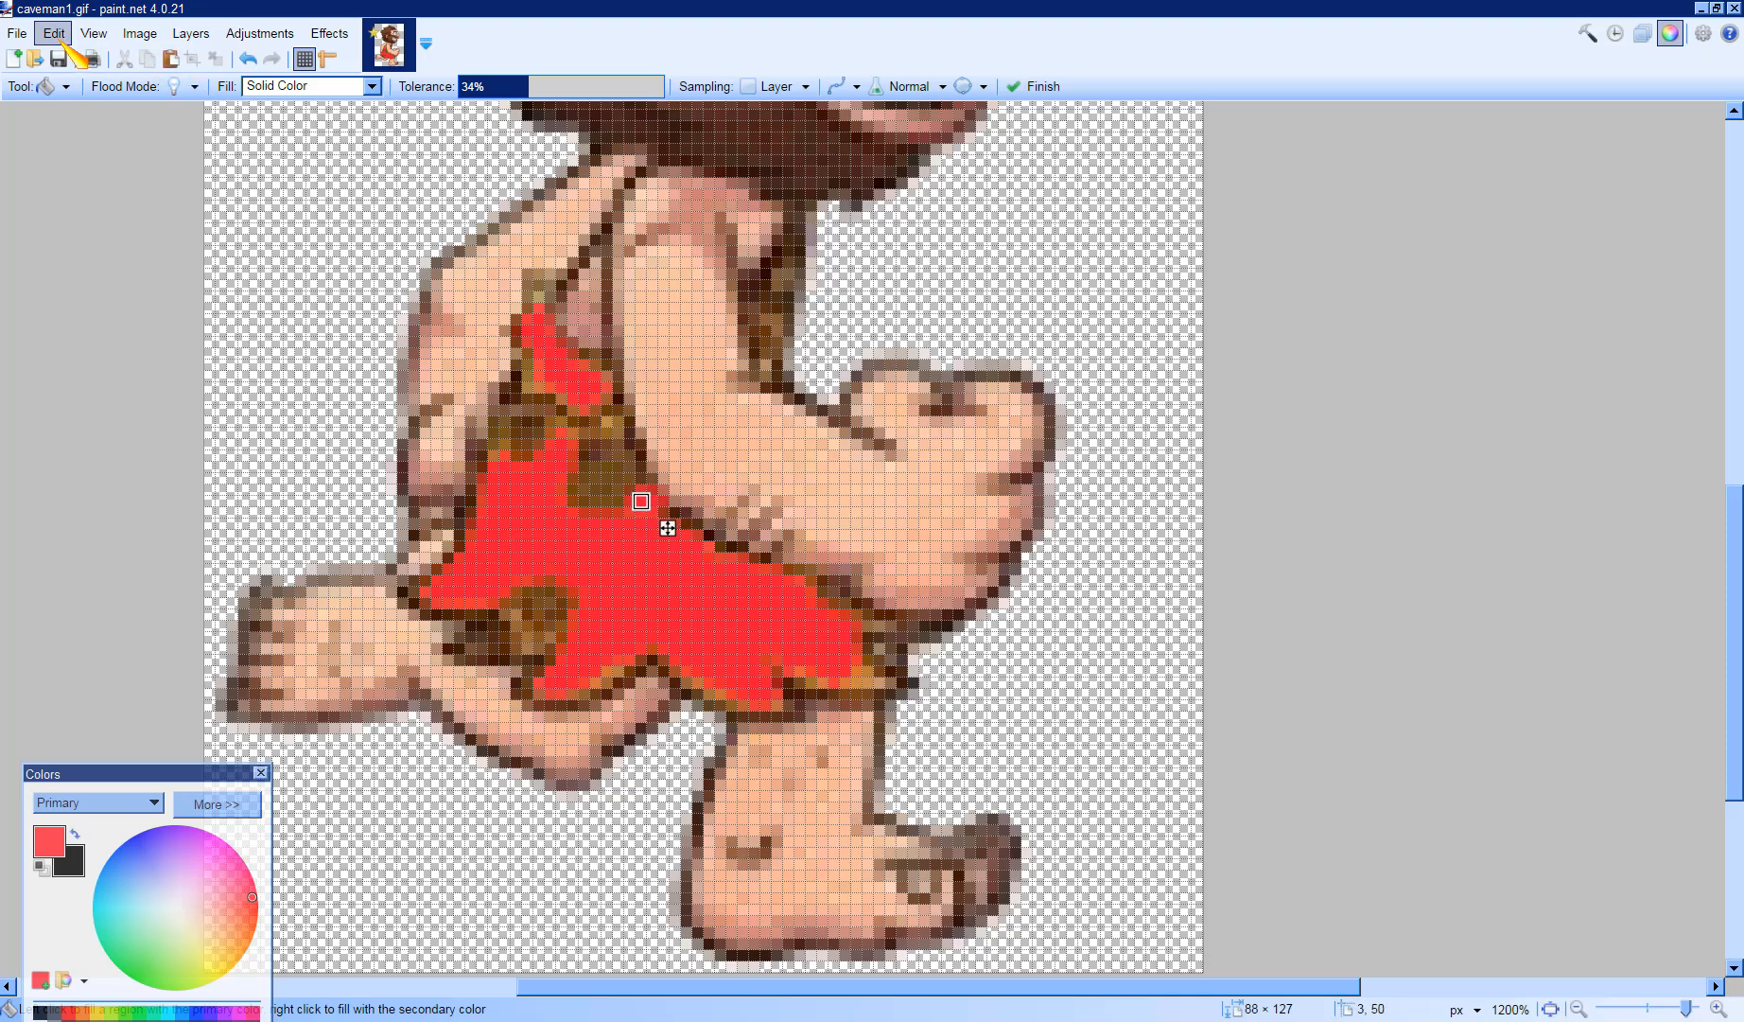
click(54, 33)
click(77, 66)
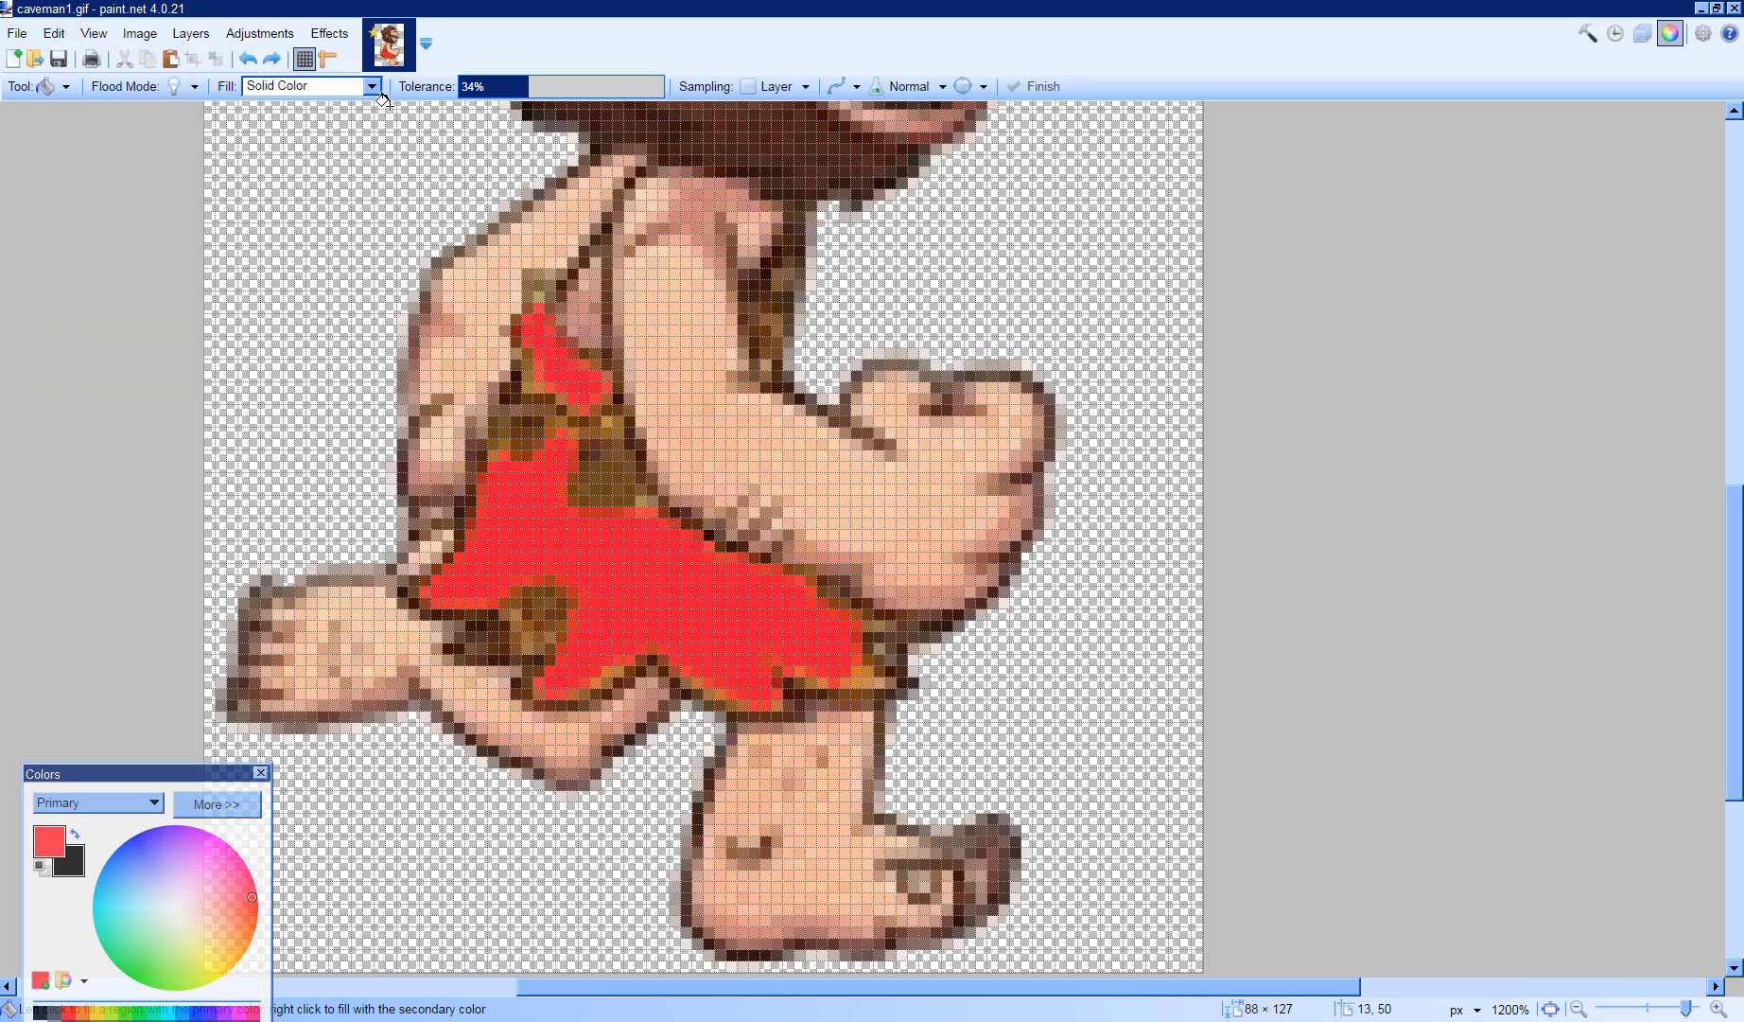
- Set the fill tolerance to 17% and fill the remaining yellow patches of the loincloth red
drag(527, 95, 508, 131)
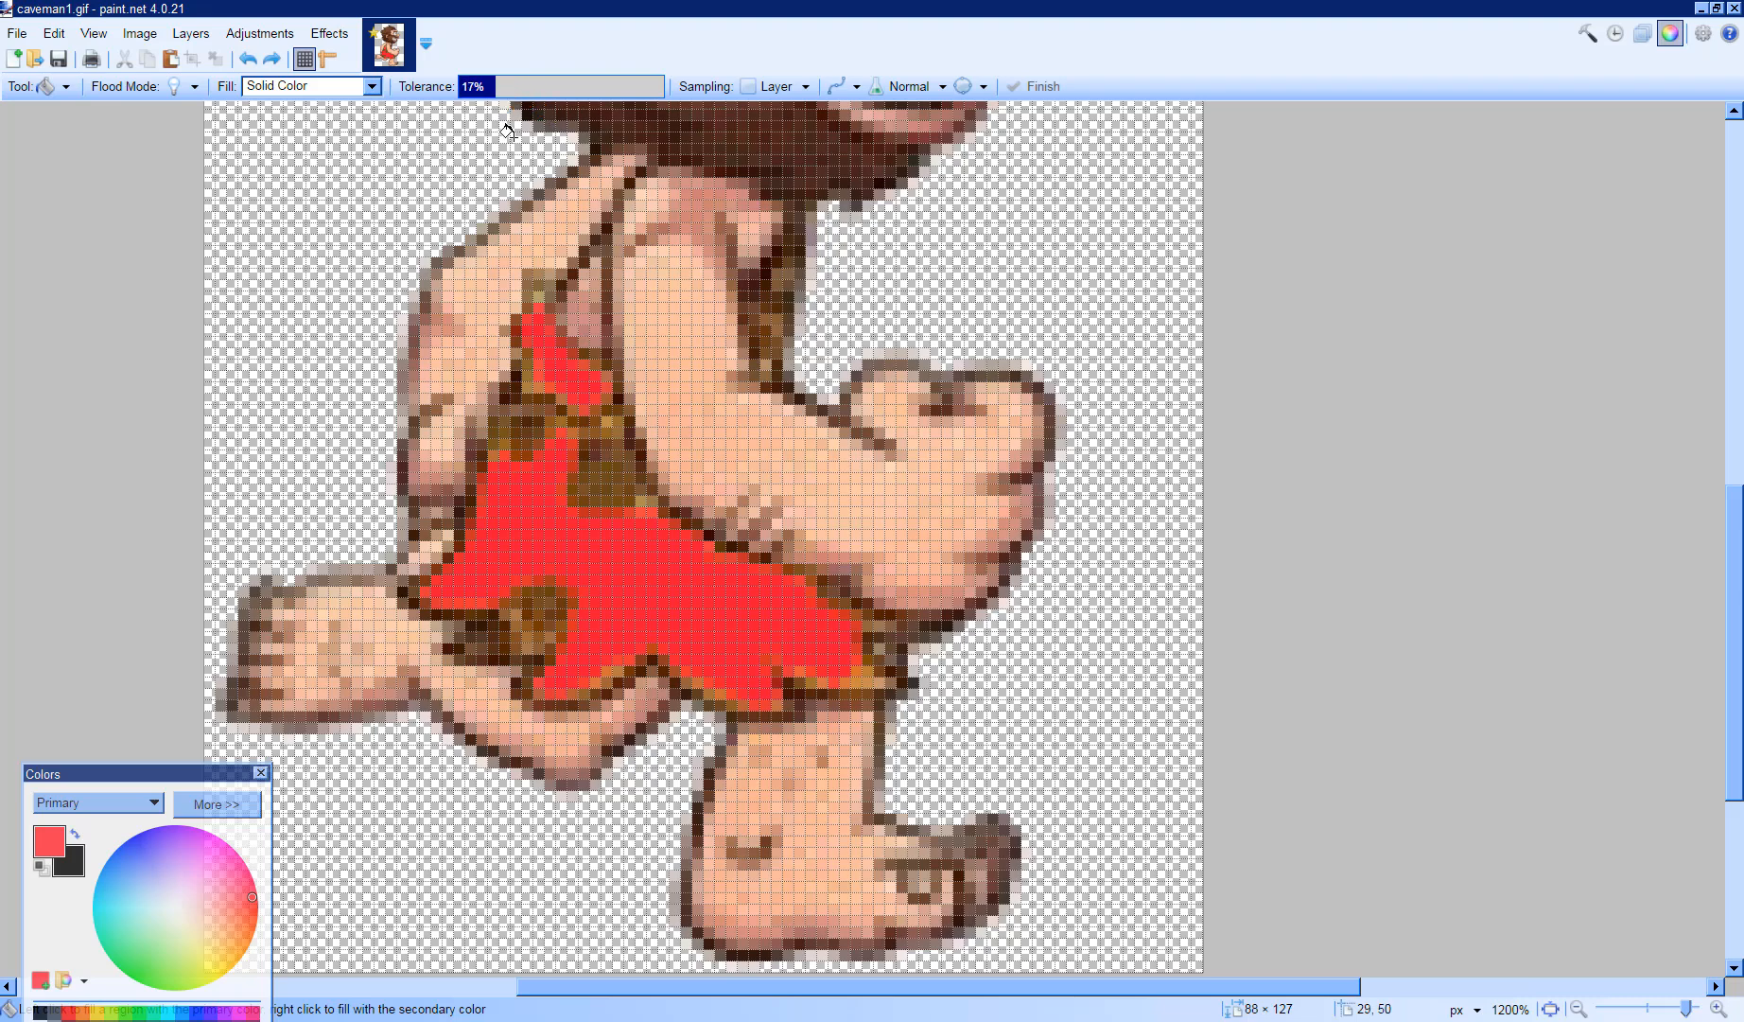
click(640, 501)
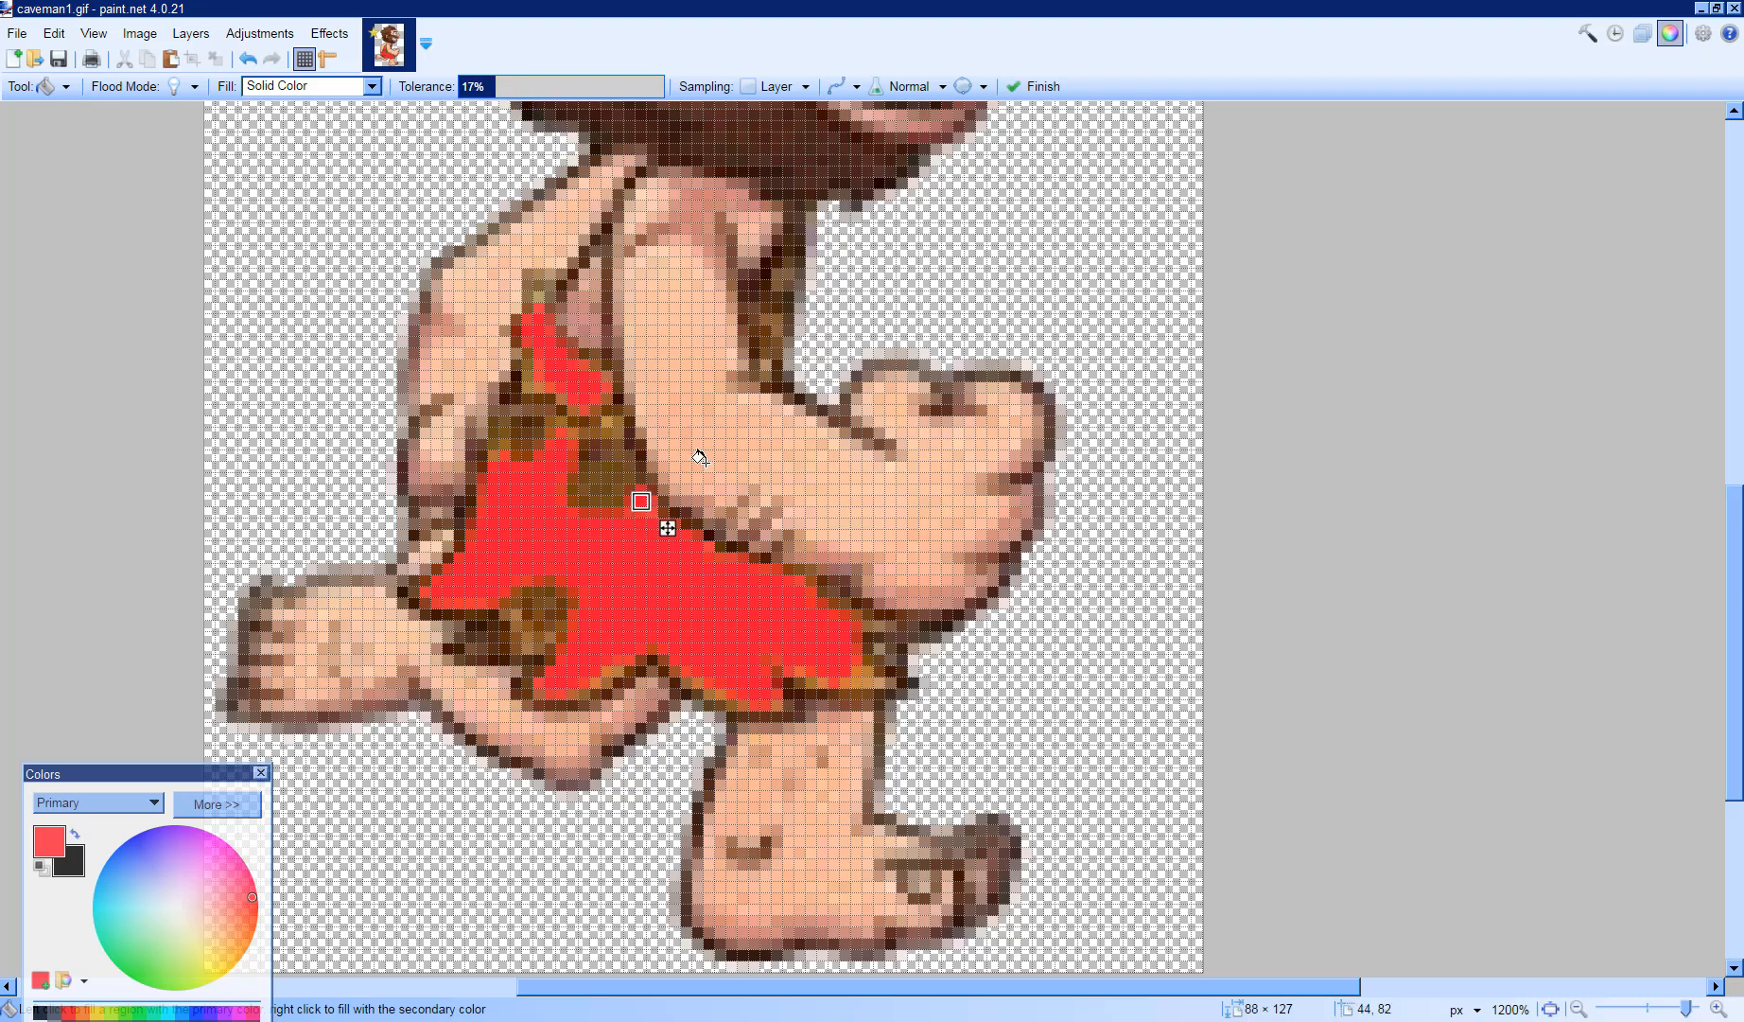
click(844, 670)
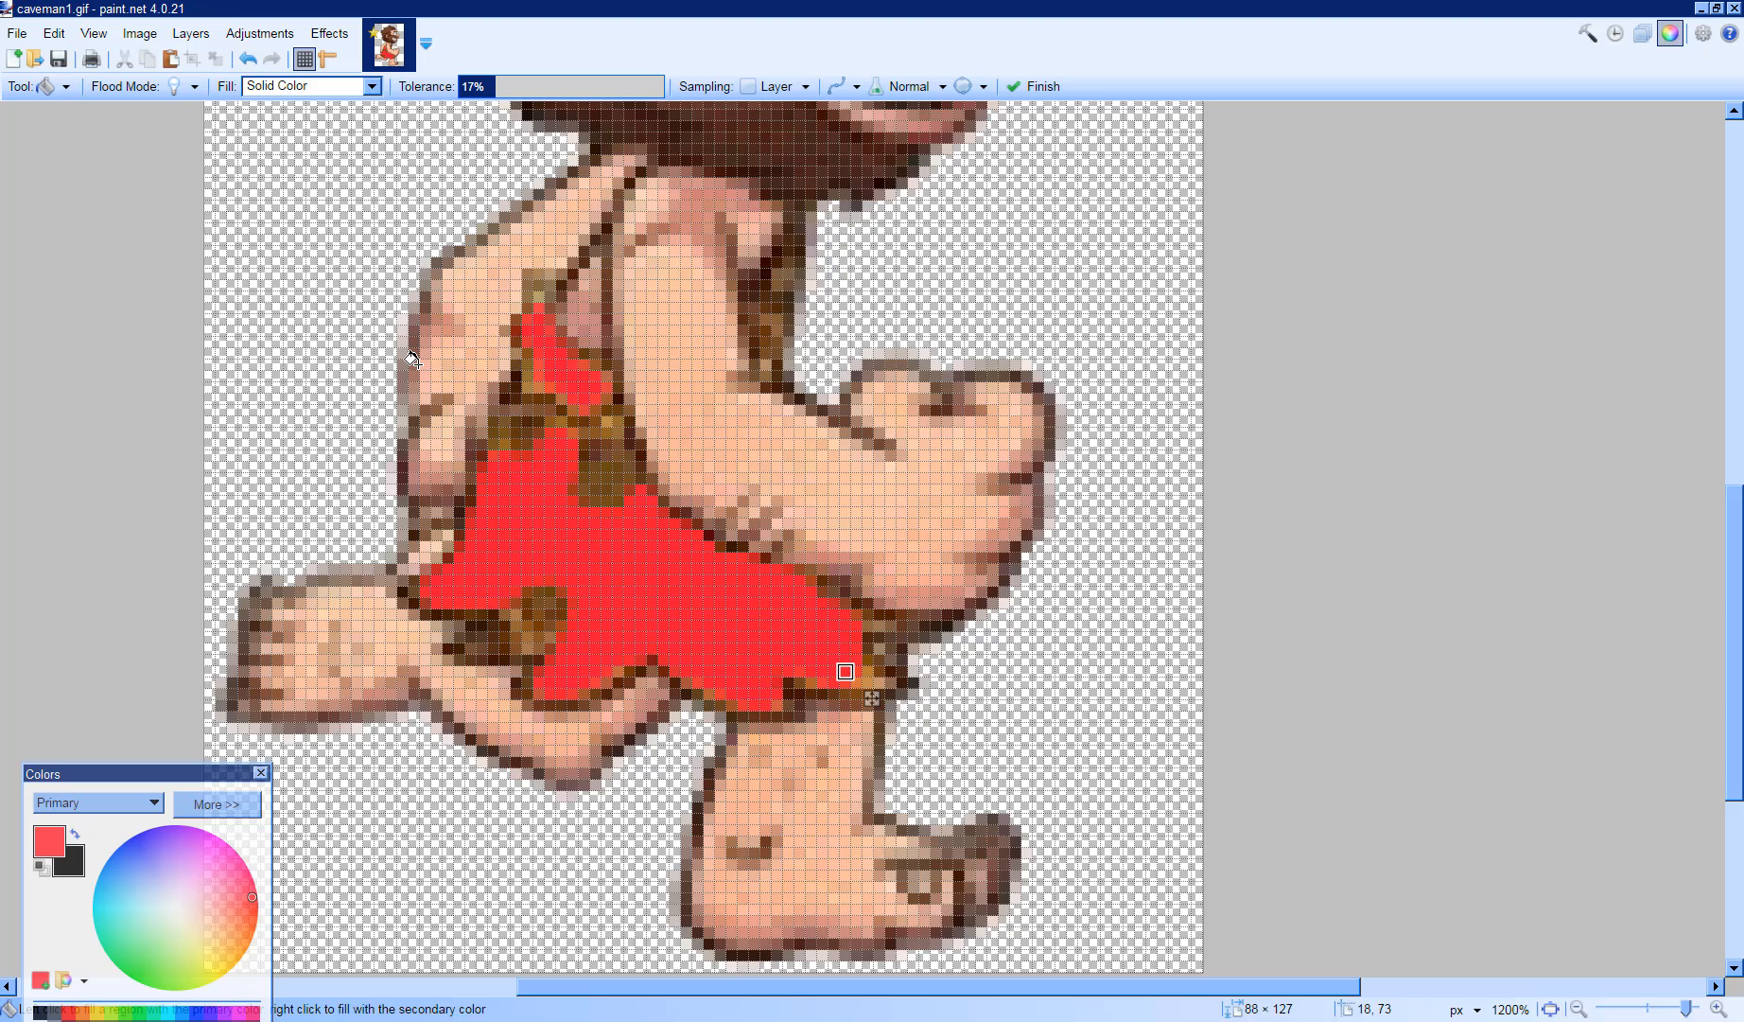
- Save the recolored image as caveman2.gif in the images folder as a GIF, accepting the save configuration
scroll(100, 121, up, 1)
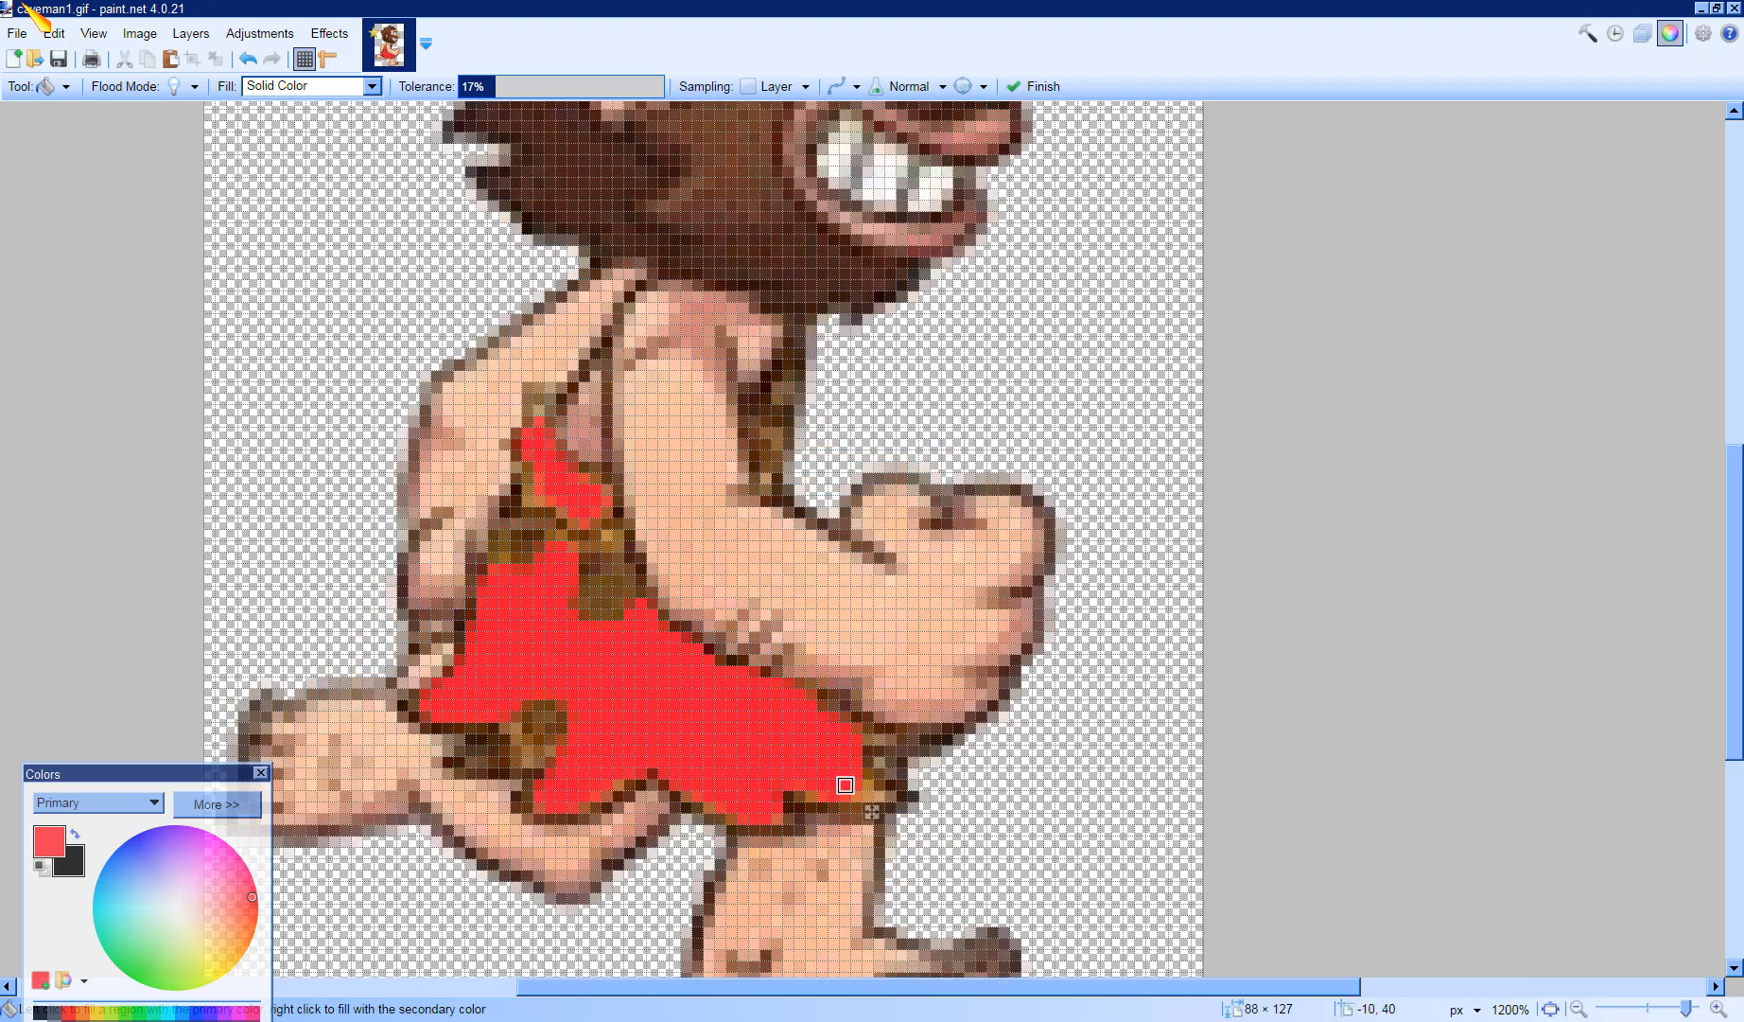
click(17, 34)
click(90, 239)
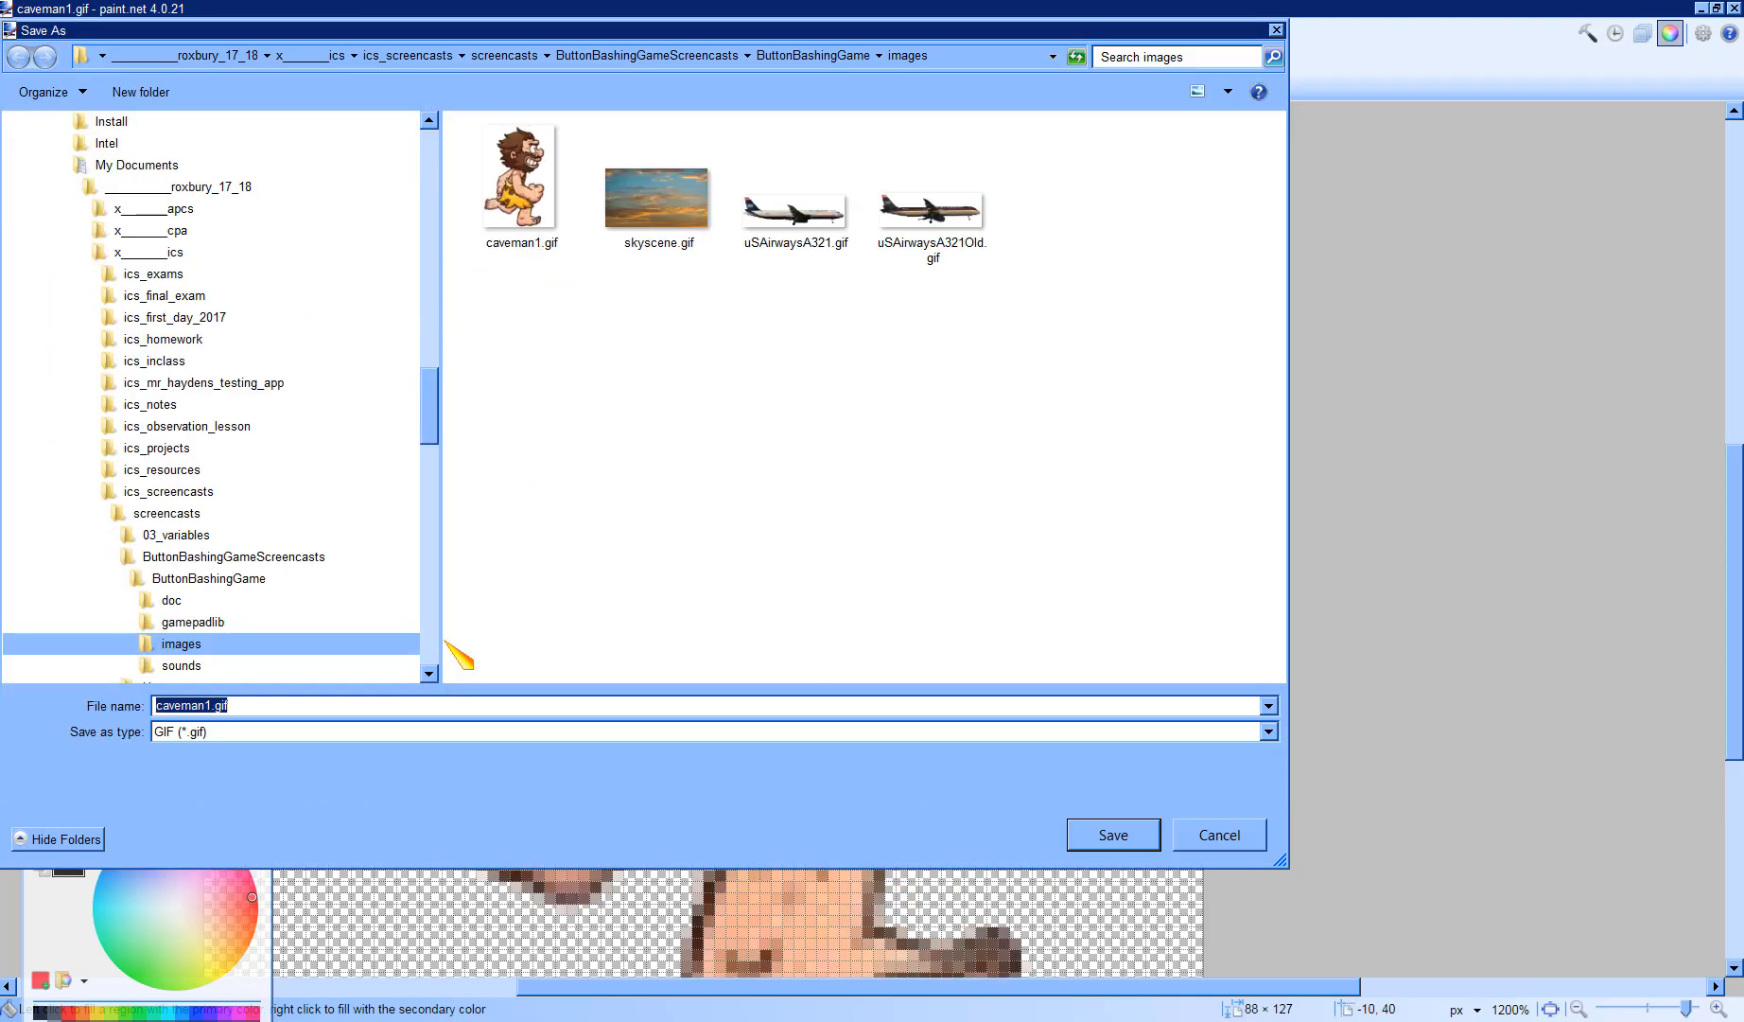
click(215, 705)
click(1112, 835)
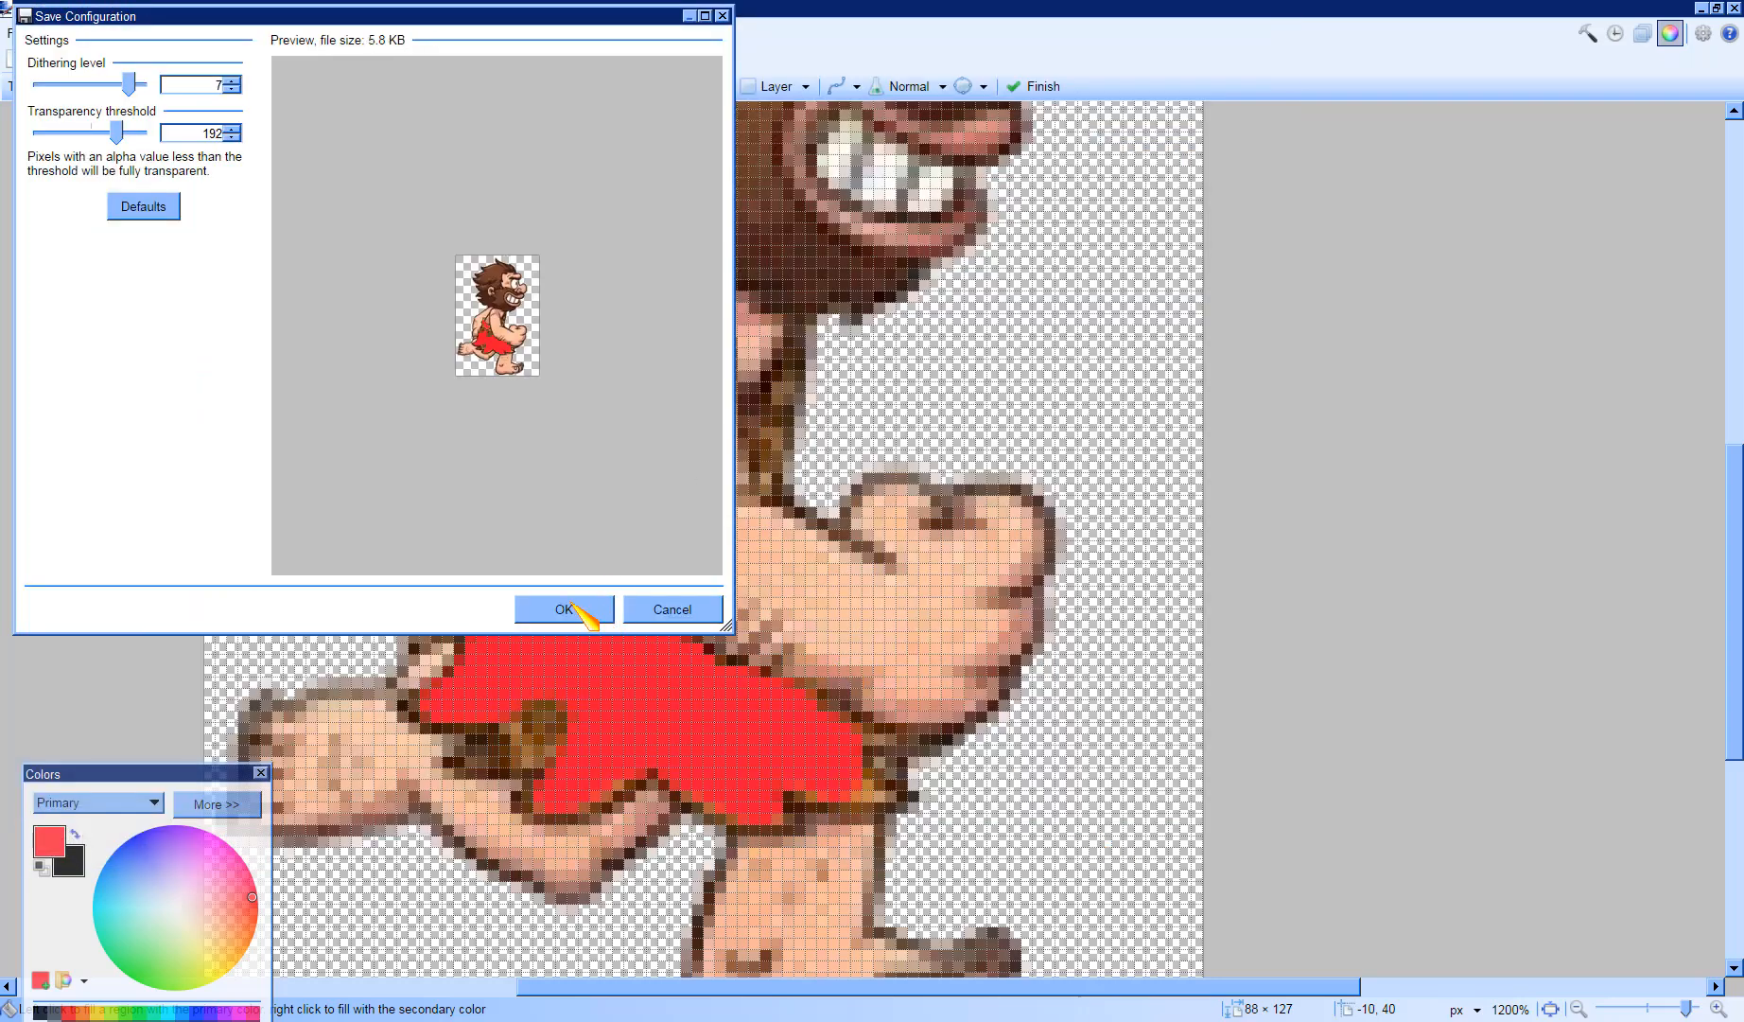
click(567, 608)
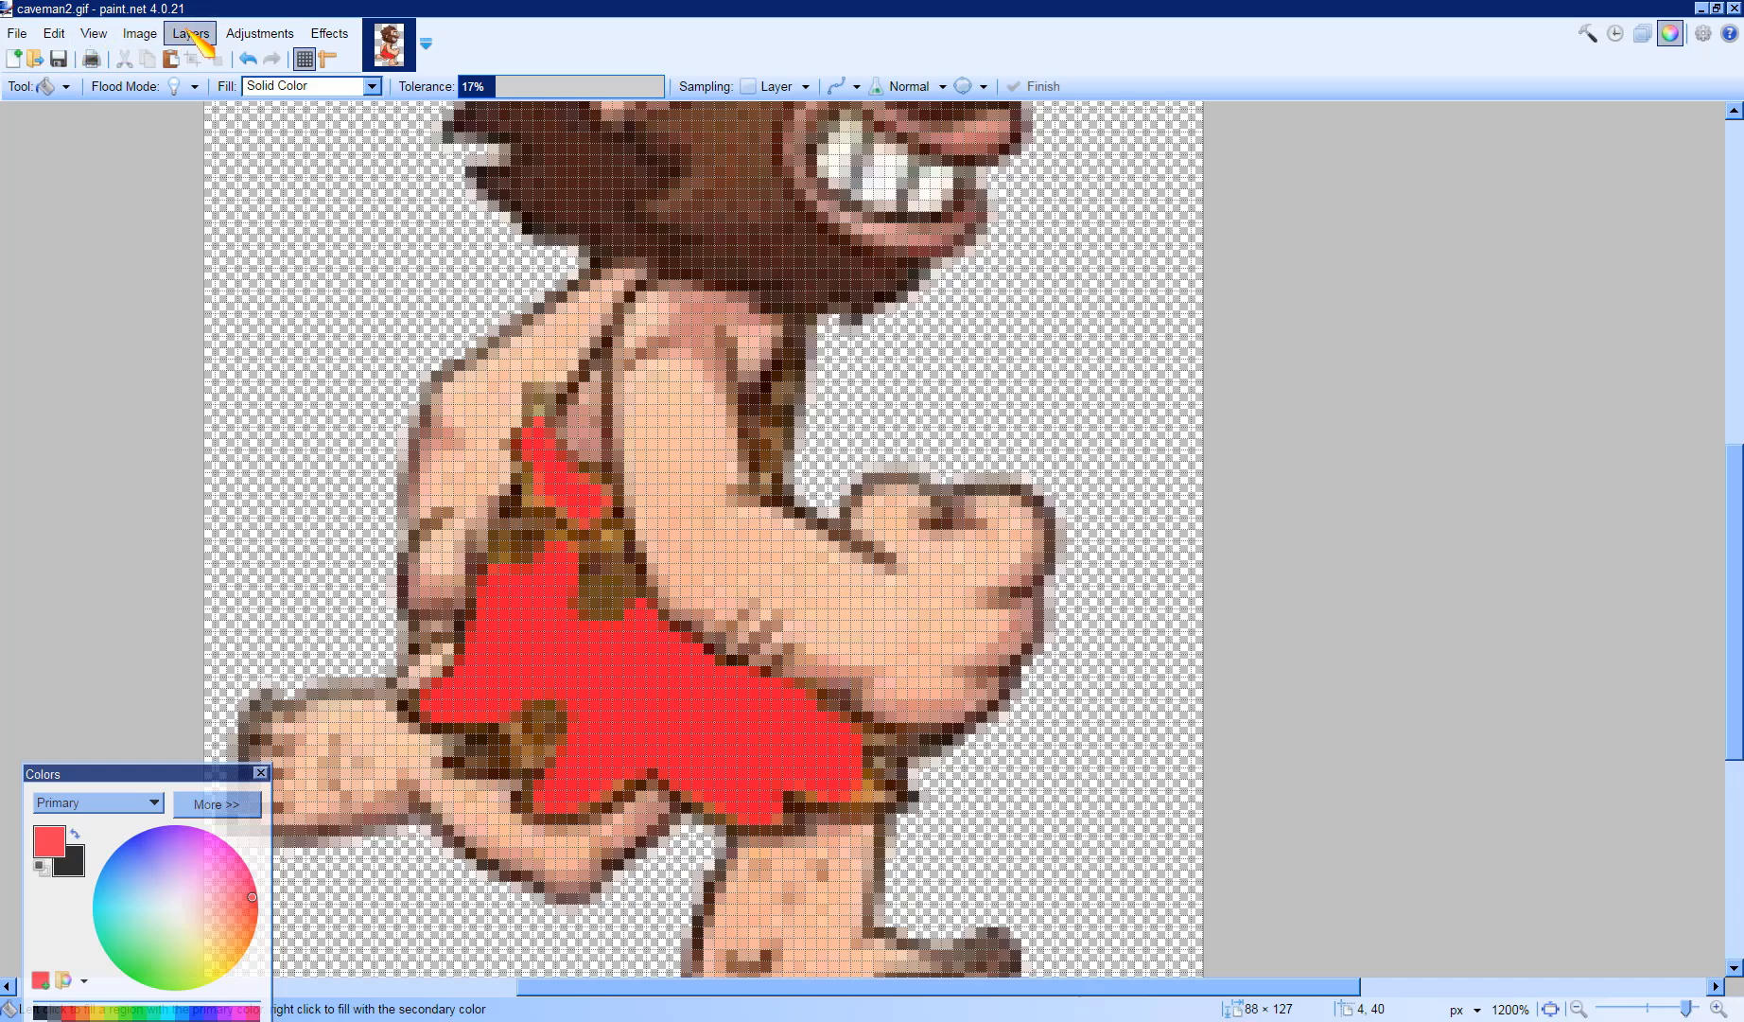
- Zoom the canvas to fit the window and examine the recolored caveman
click(98, 38)
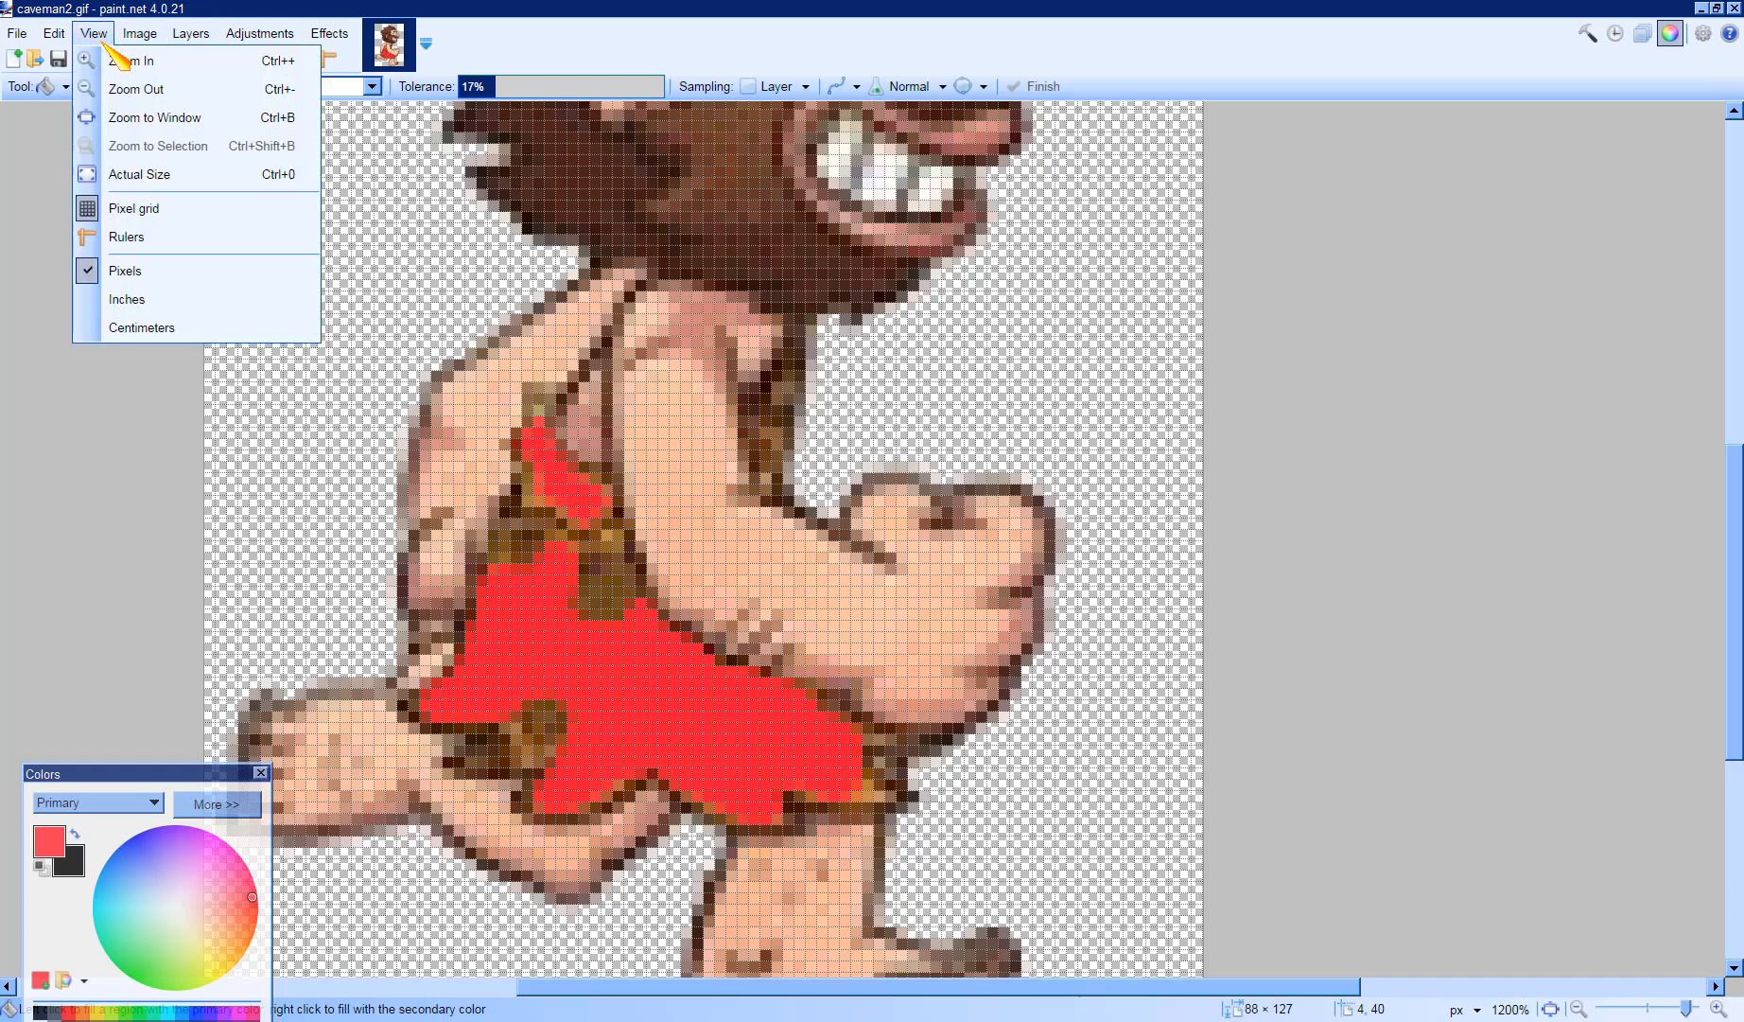
click(180, 61)
click(95, 34)
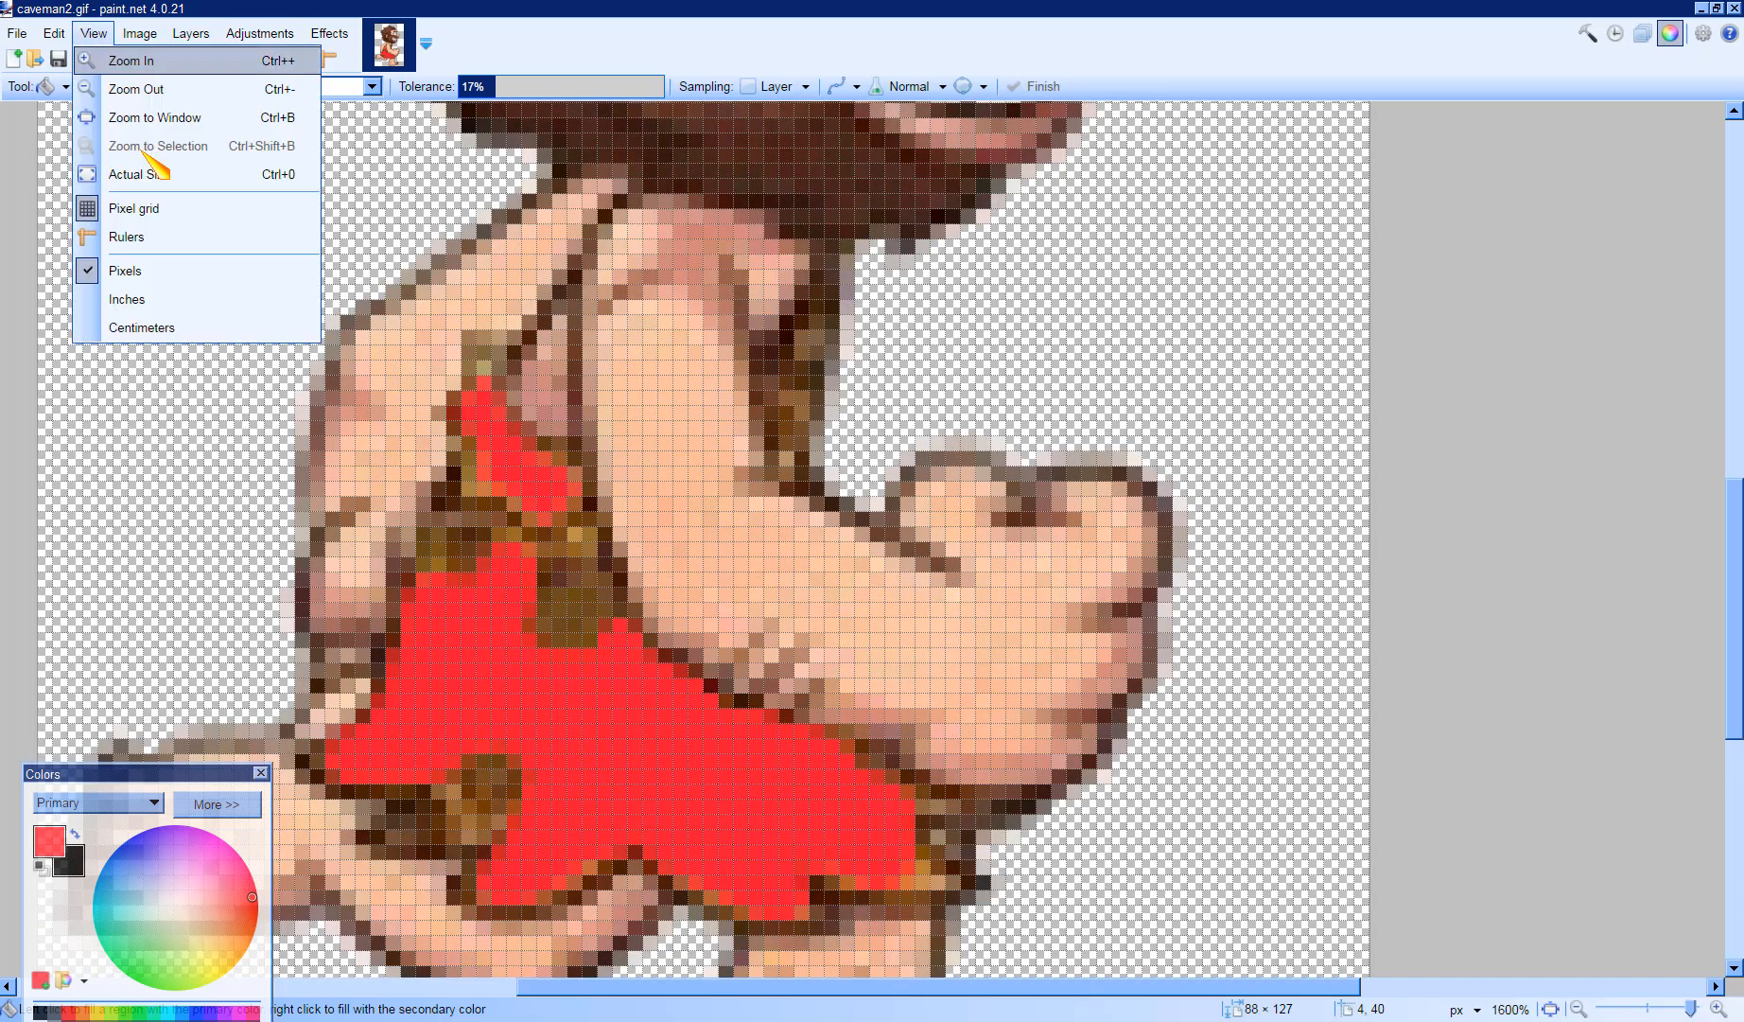
click(159, 95)
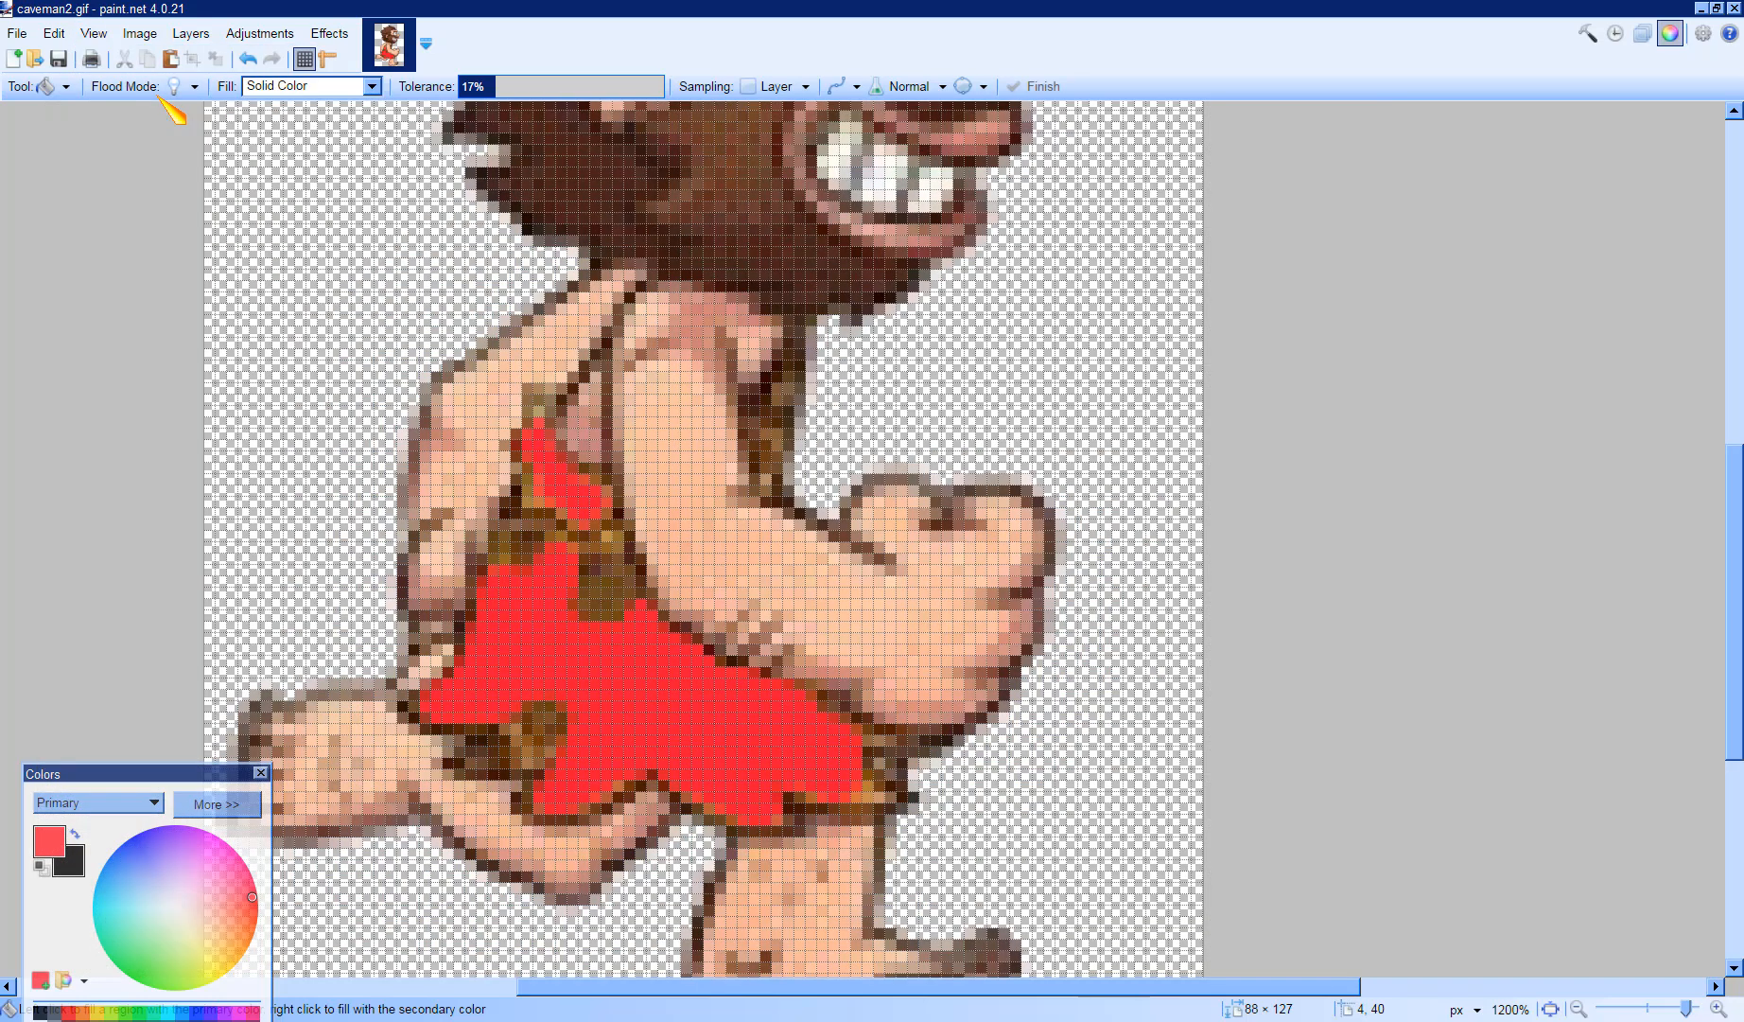
click(95, 34)
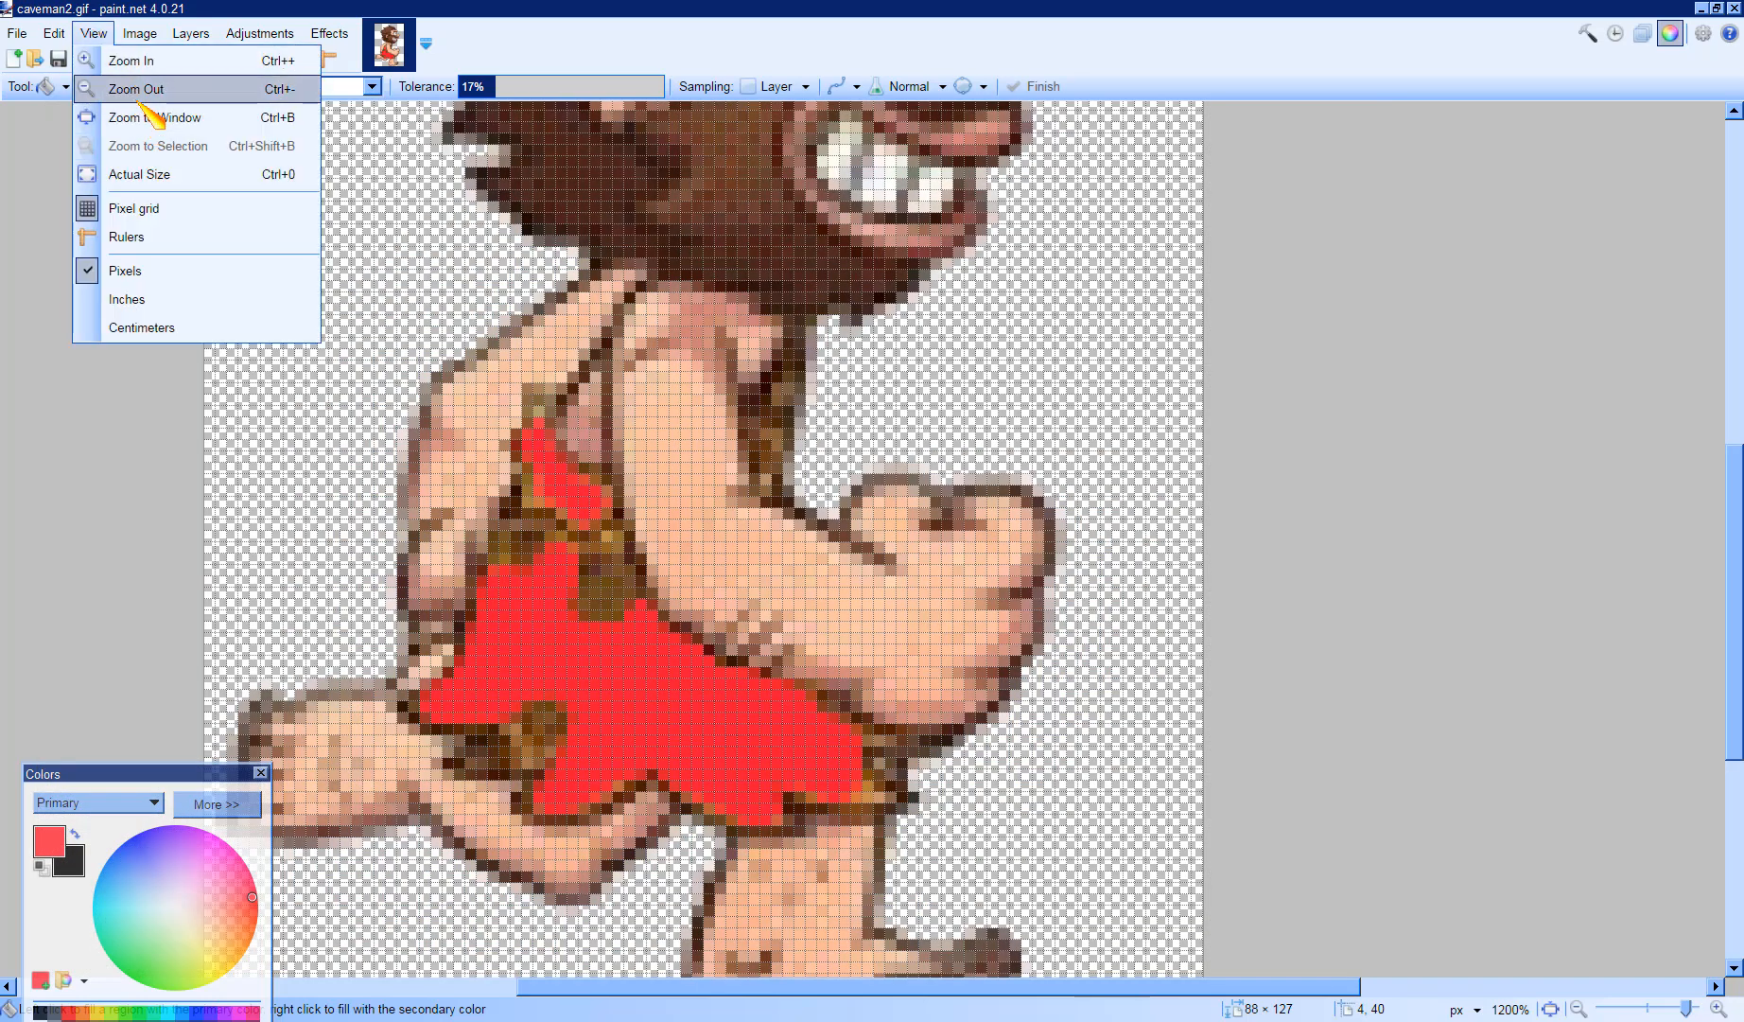
click(148, 117)
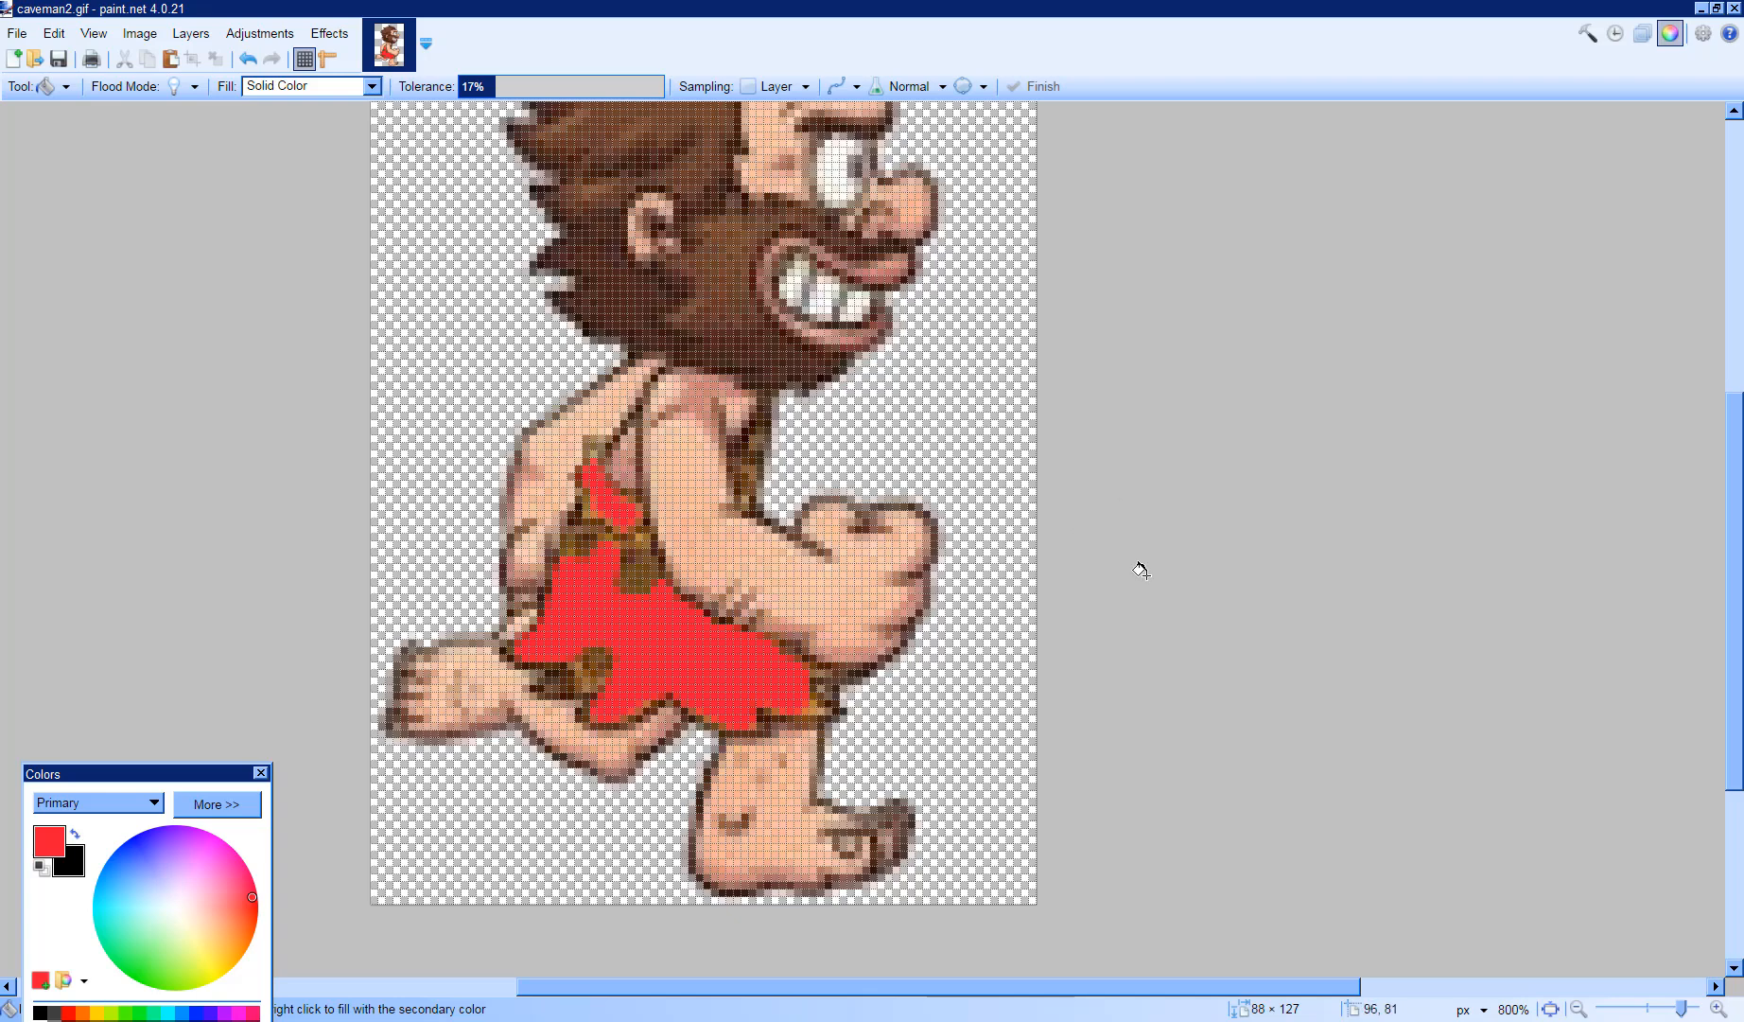
scroll(1217, 588, up, 3)
scroll(1218, 588, down, 1)
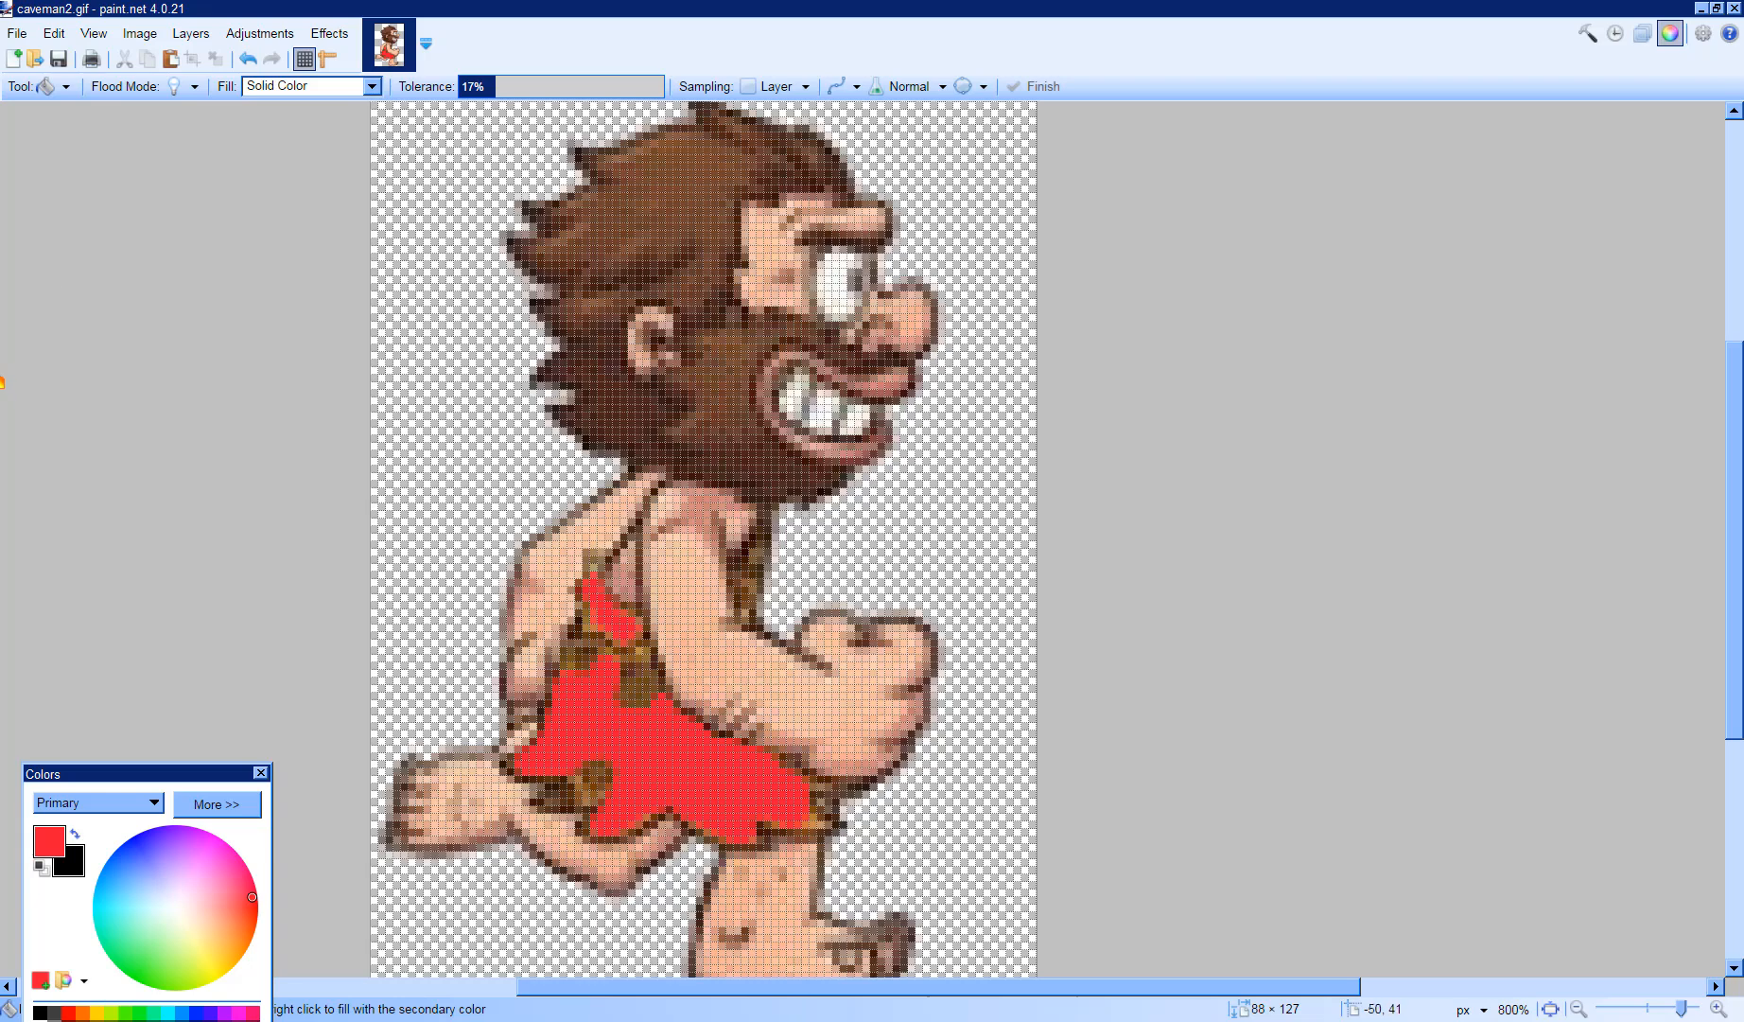
mouse_move(2, 382)
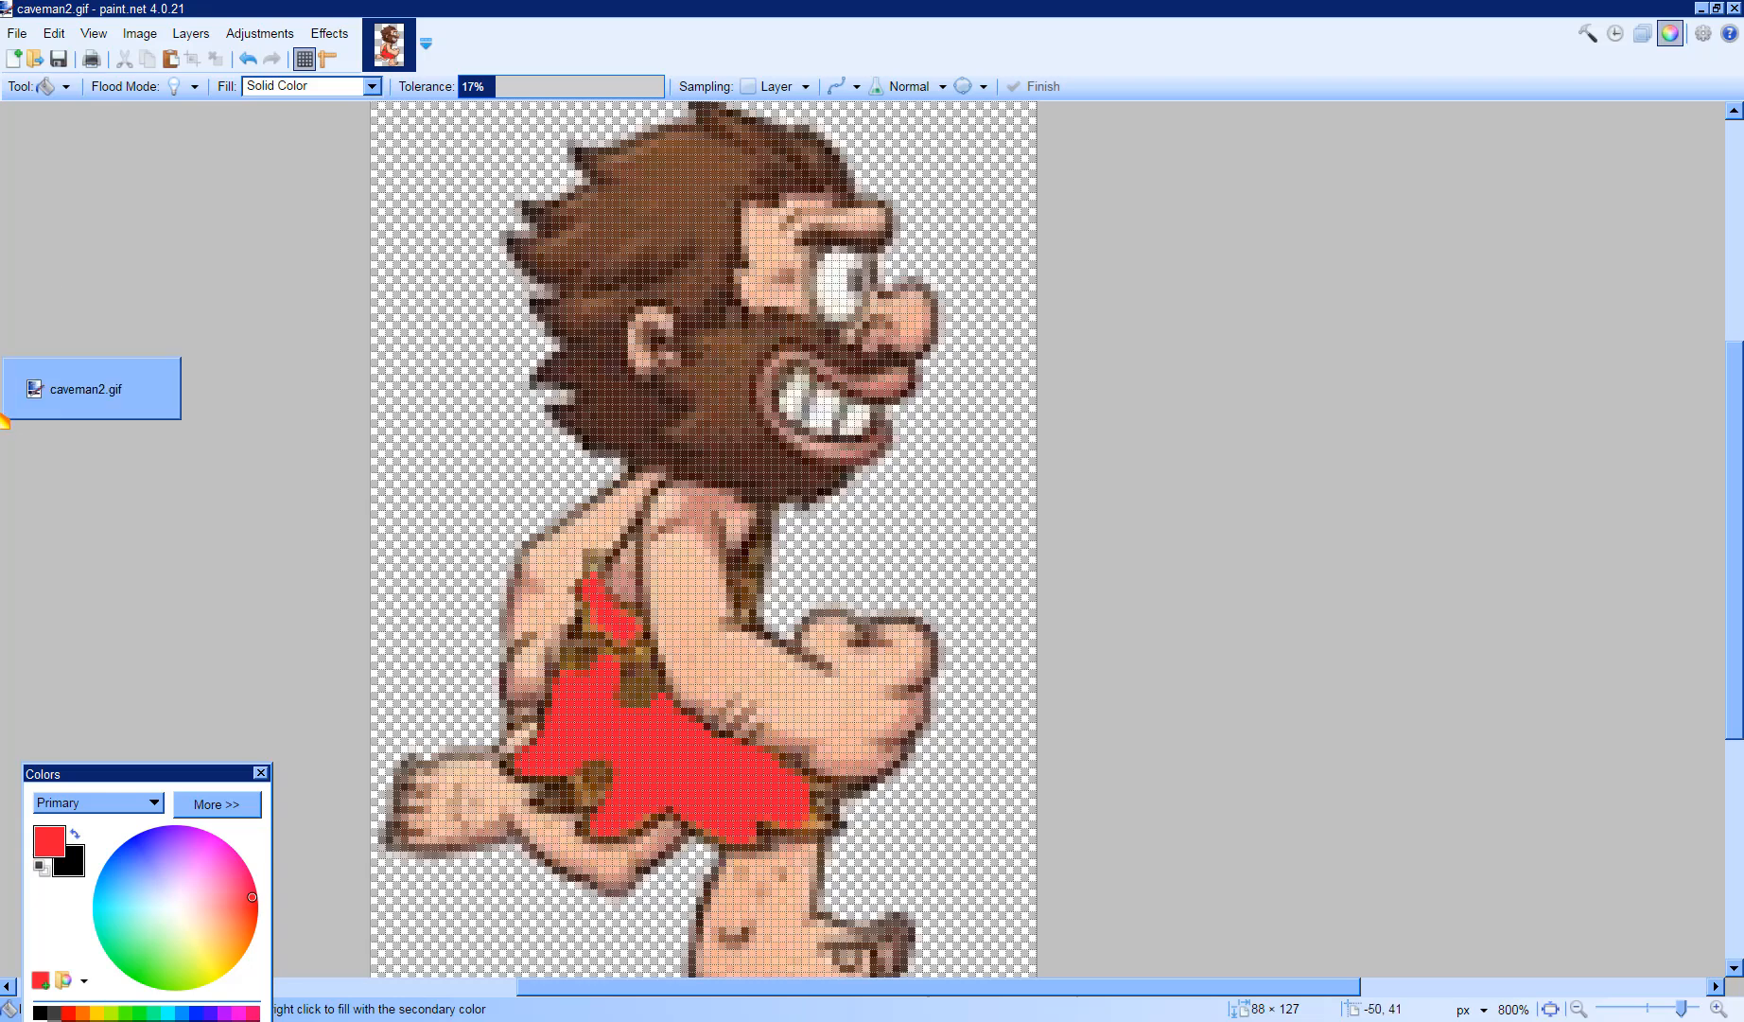